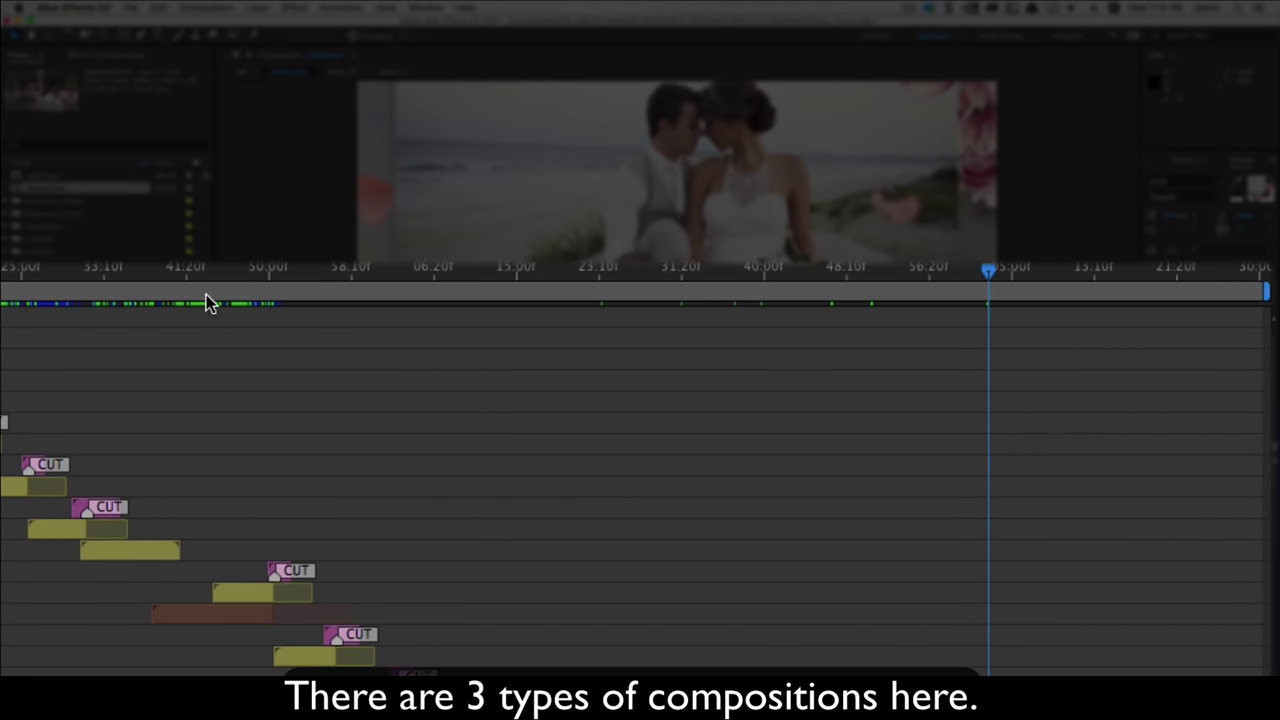
# Select the brown video_02 layer, the yellow shot_06 layer and the pink Transition 6 layer in turn to examine the three composition types.
pyautogui.click(189, 294)
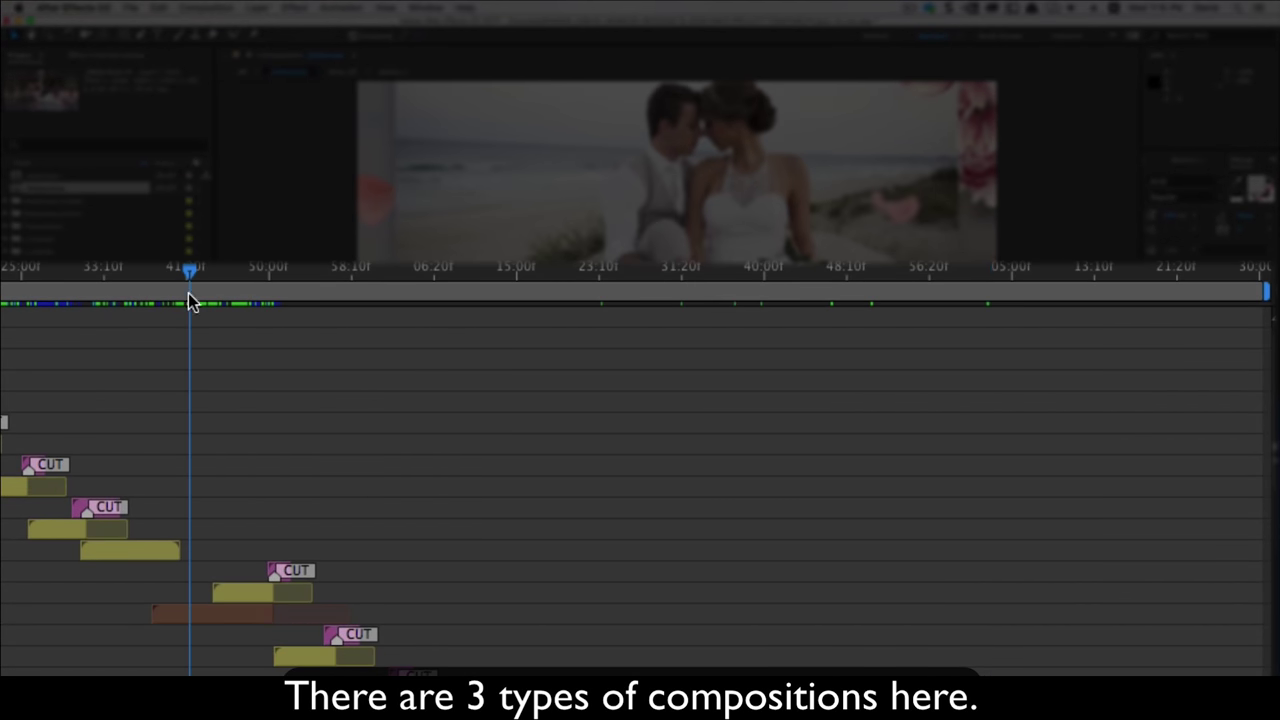
pyautogui.click(212, 616)
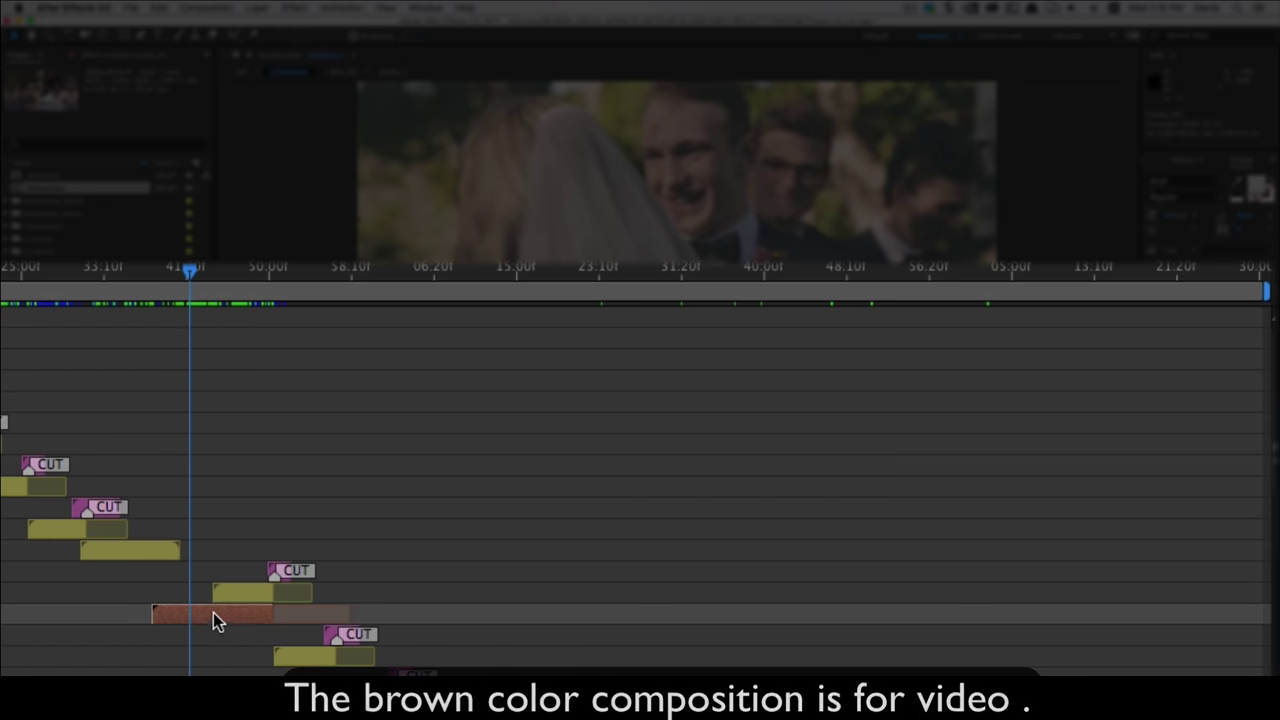
pyautogui.click(227, 596)
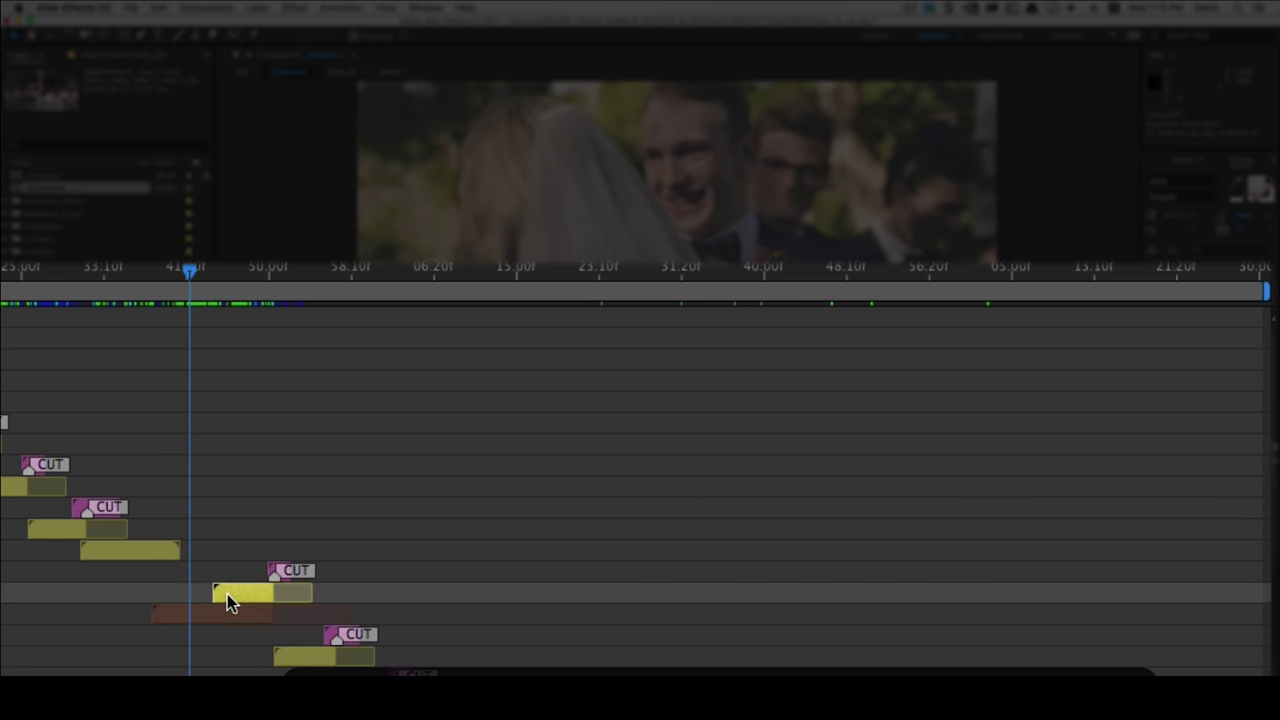
pyautogui.click(280, 569)
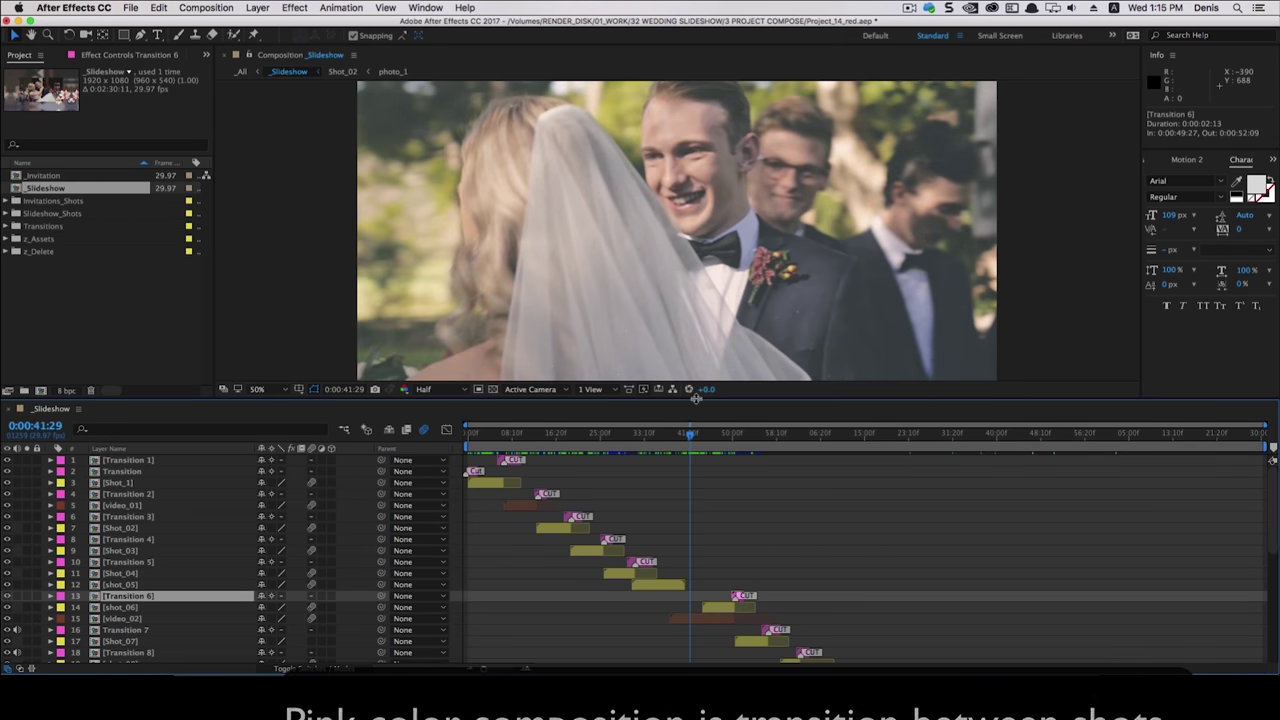
# Enlarge the composition viewer and expand the Slideshow_Shots folder to show its shot folders.
pyautogui.moveTo(697, 400); pyautogui.dragTo(620, 478)
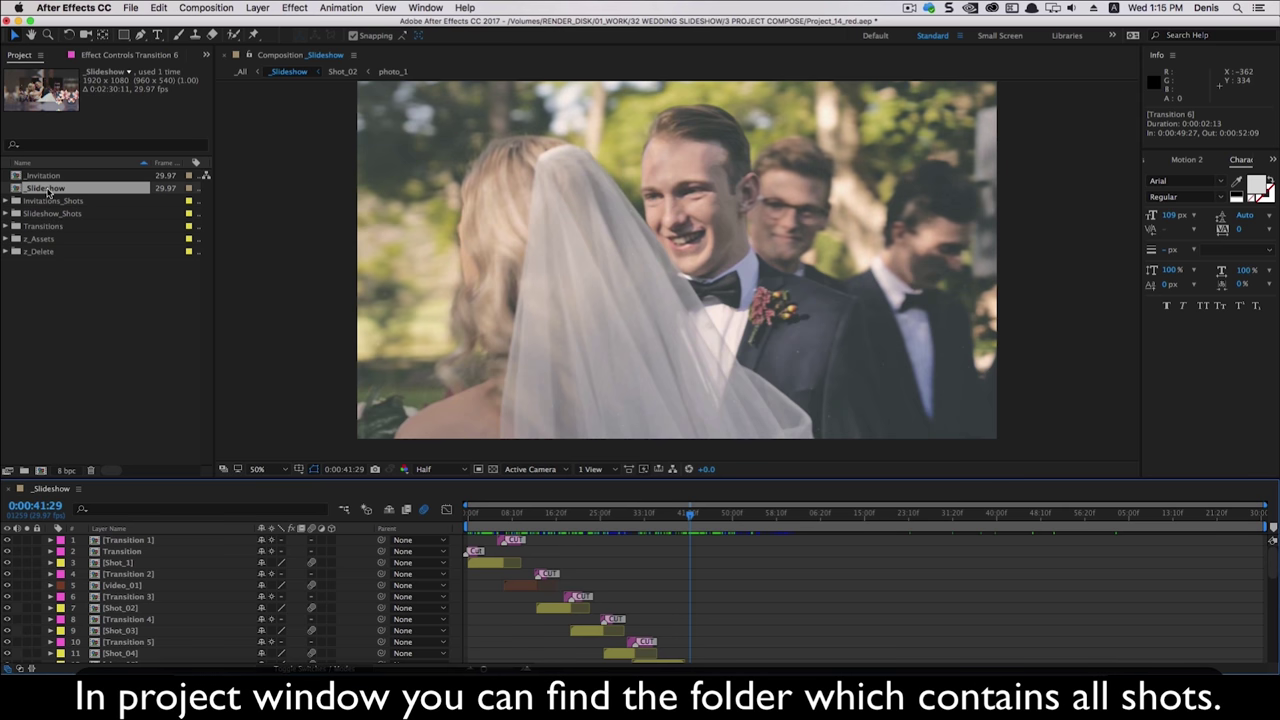
pyautogui.click(62, 217)
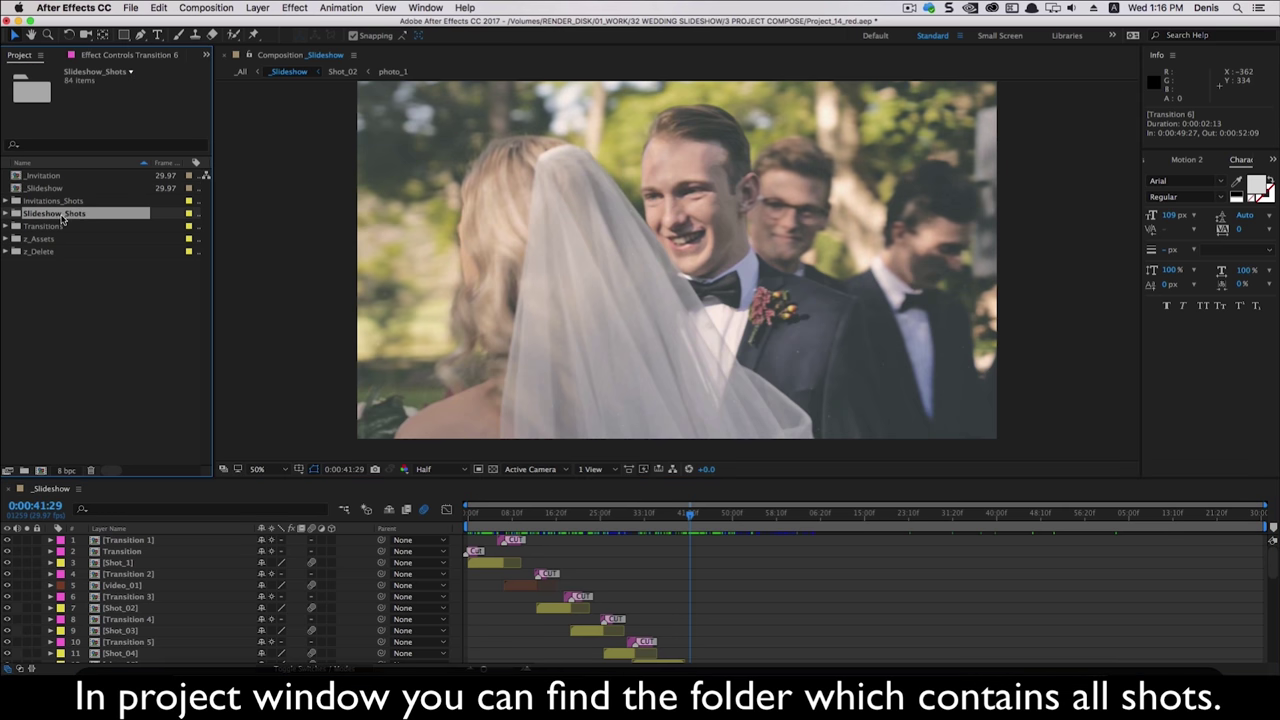
pyautogui.click(6, 214)
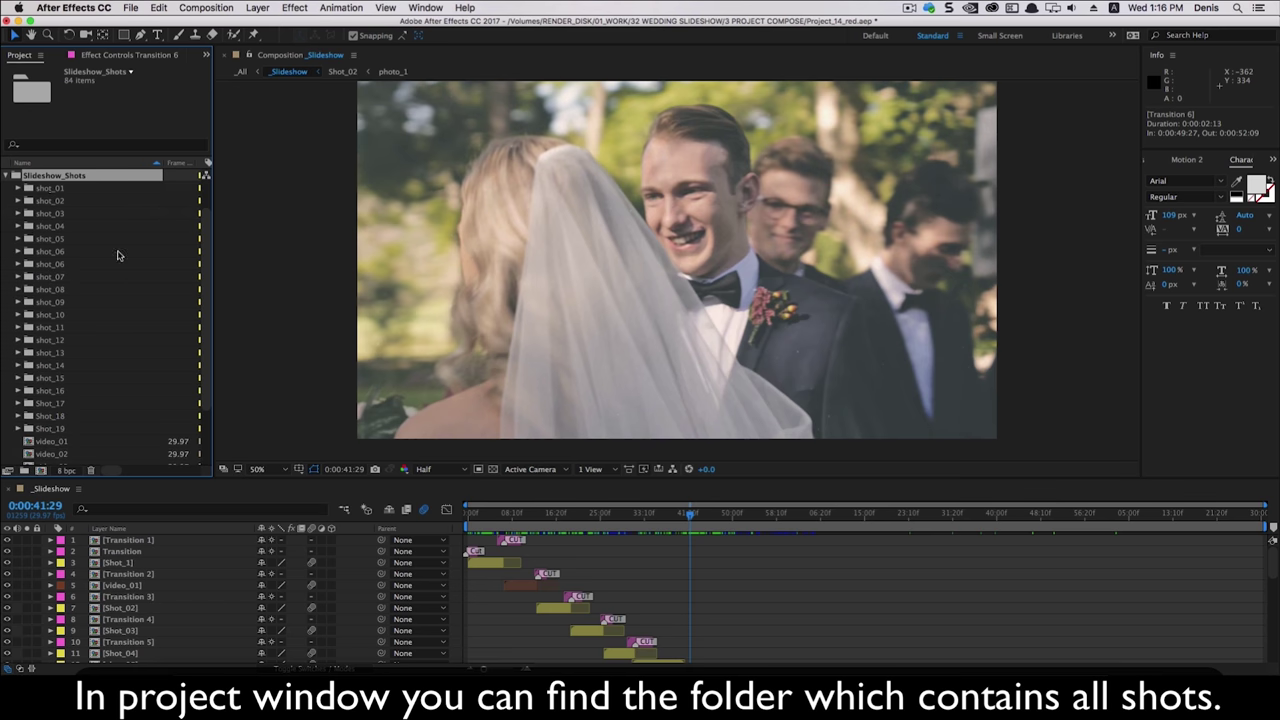
# Match the Shot_1 and Shot_02 timeline layers to their shot_01 and shot_02 folders, and collapse the Slideshow_Shots folder.
pyautogui.click(484, 566)
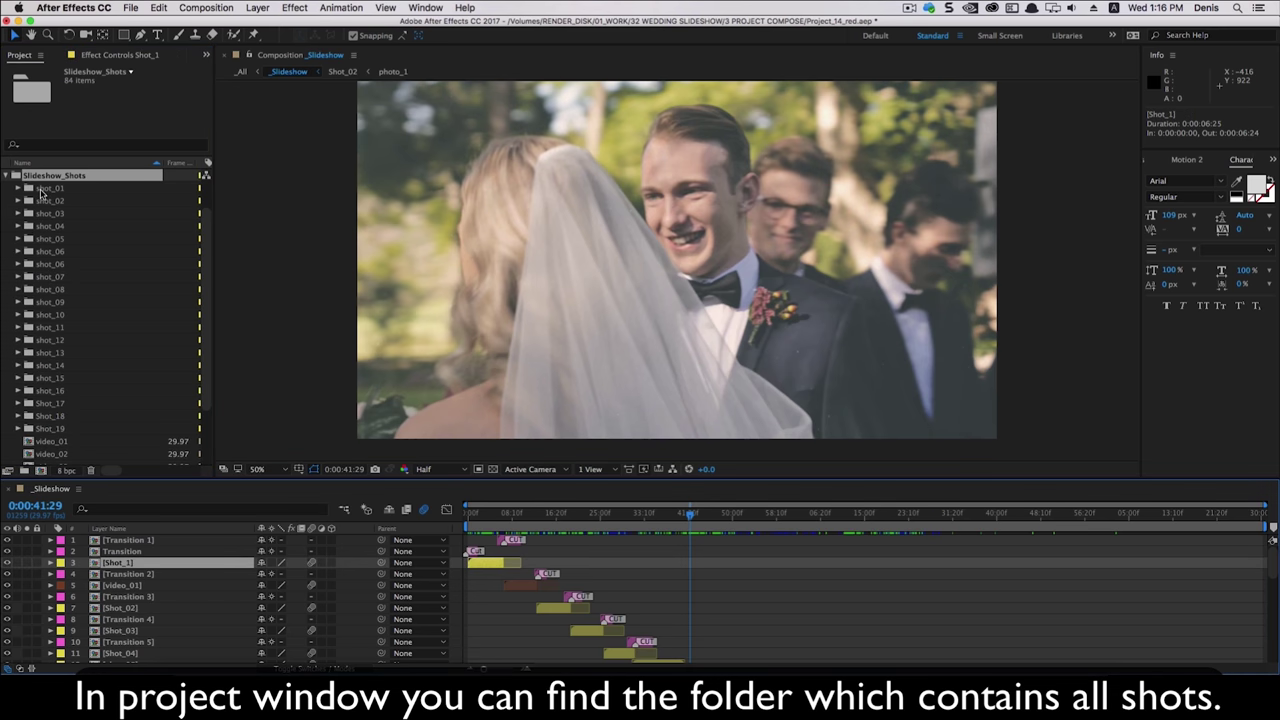
pyautogui.click(41, 190)
pyautogui.click(140, 608)
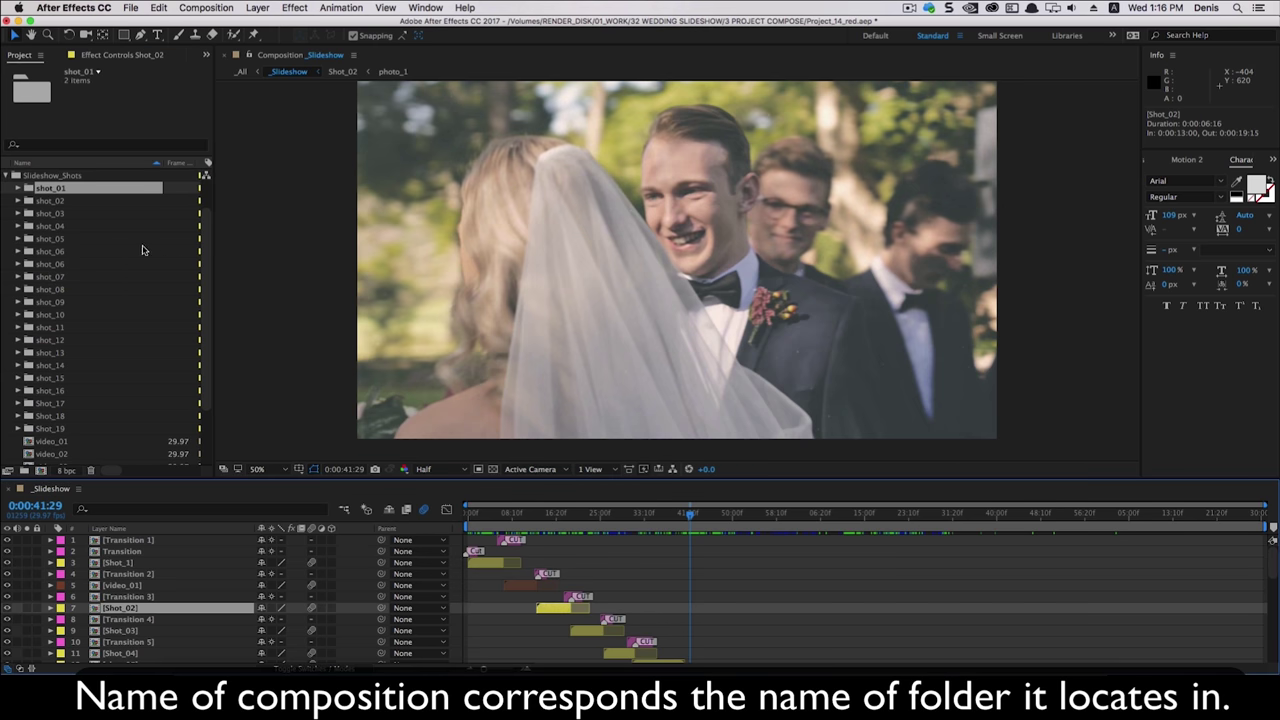
pyautogui.click(53, 200)
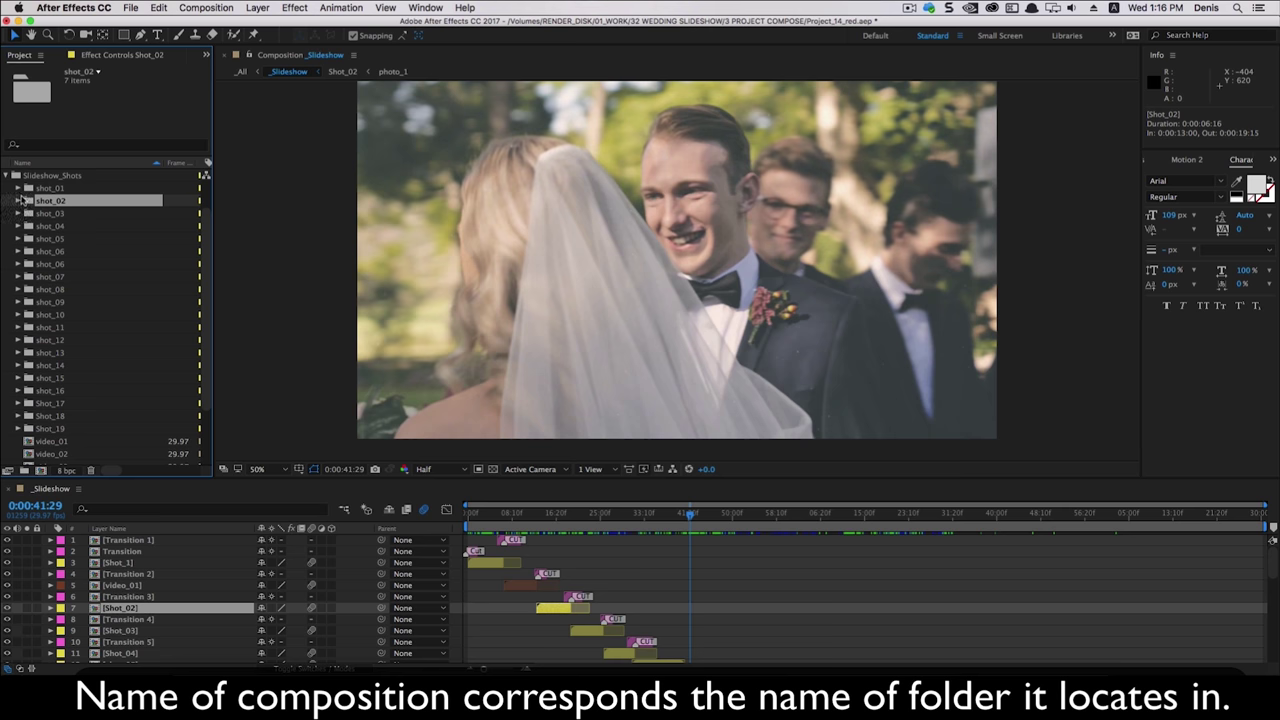
pyautogui.click(18, 189)
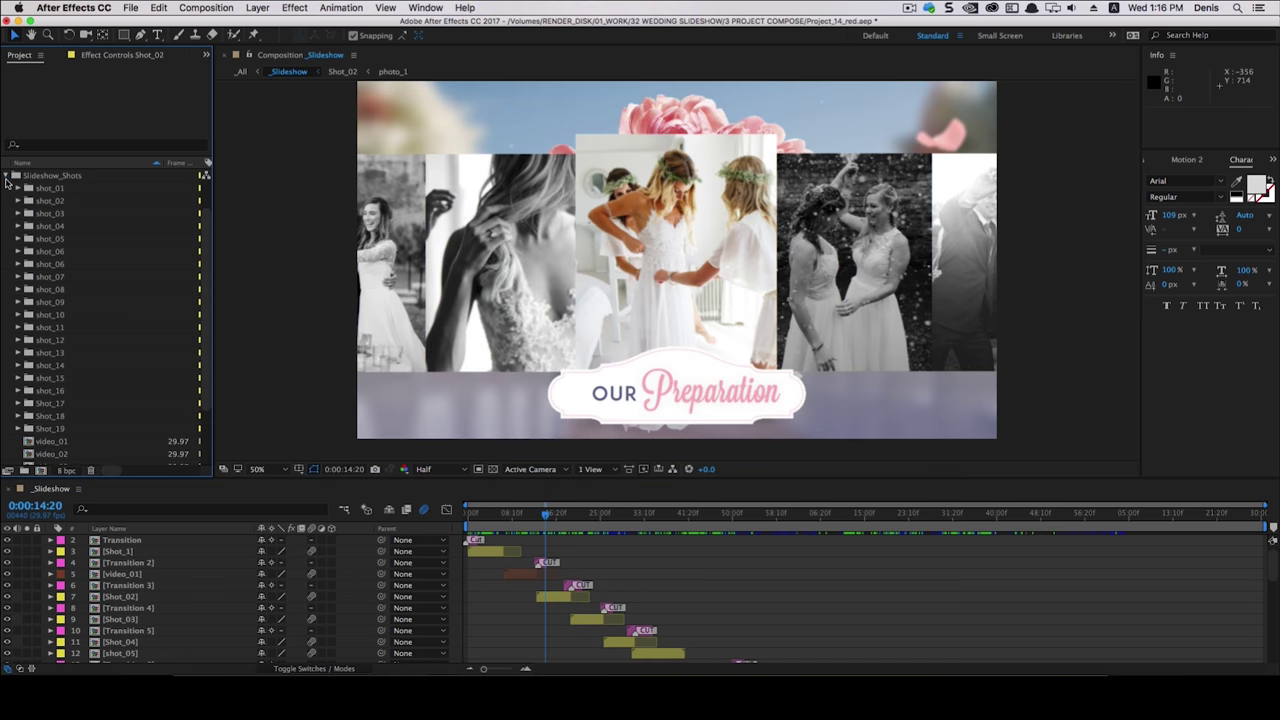
pyautogui.click(5, 176)
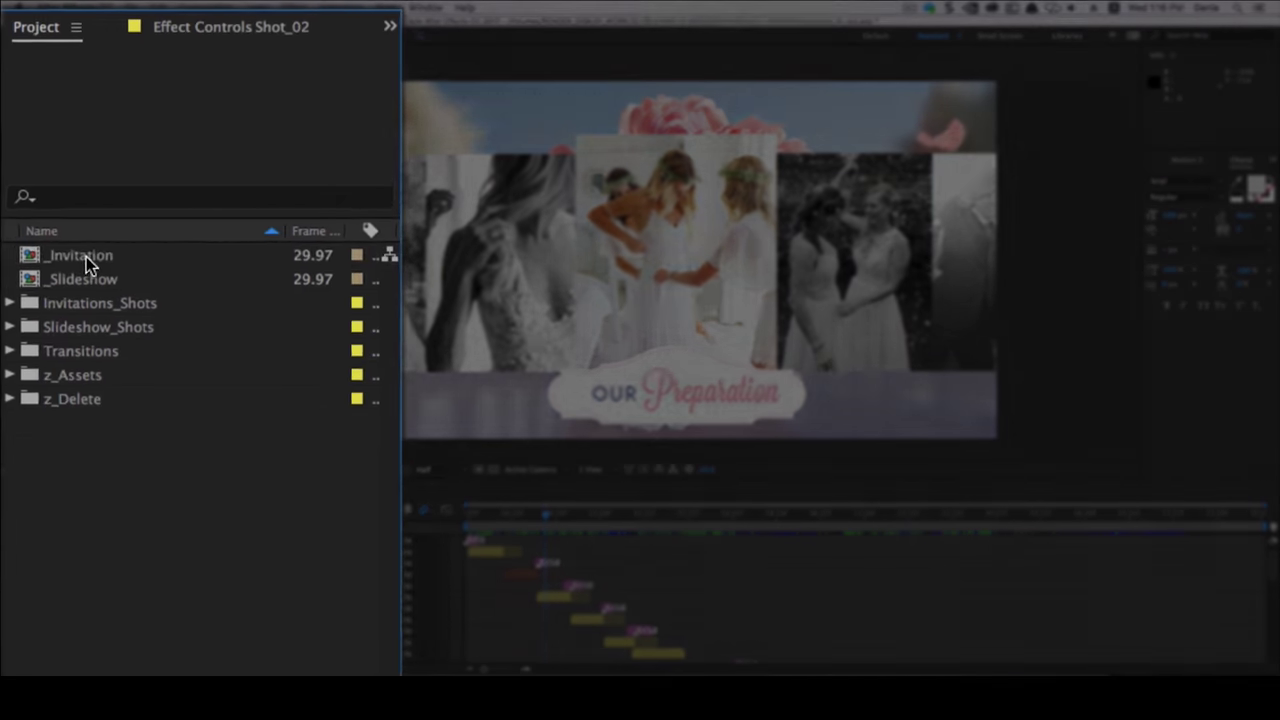
# Open the _Invitation composition and enlarge the timeline area until all of its layers are visible.
pyautogui.click(57, 175)
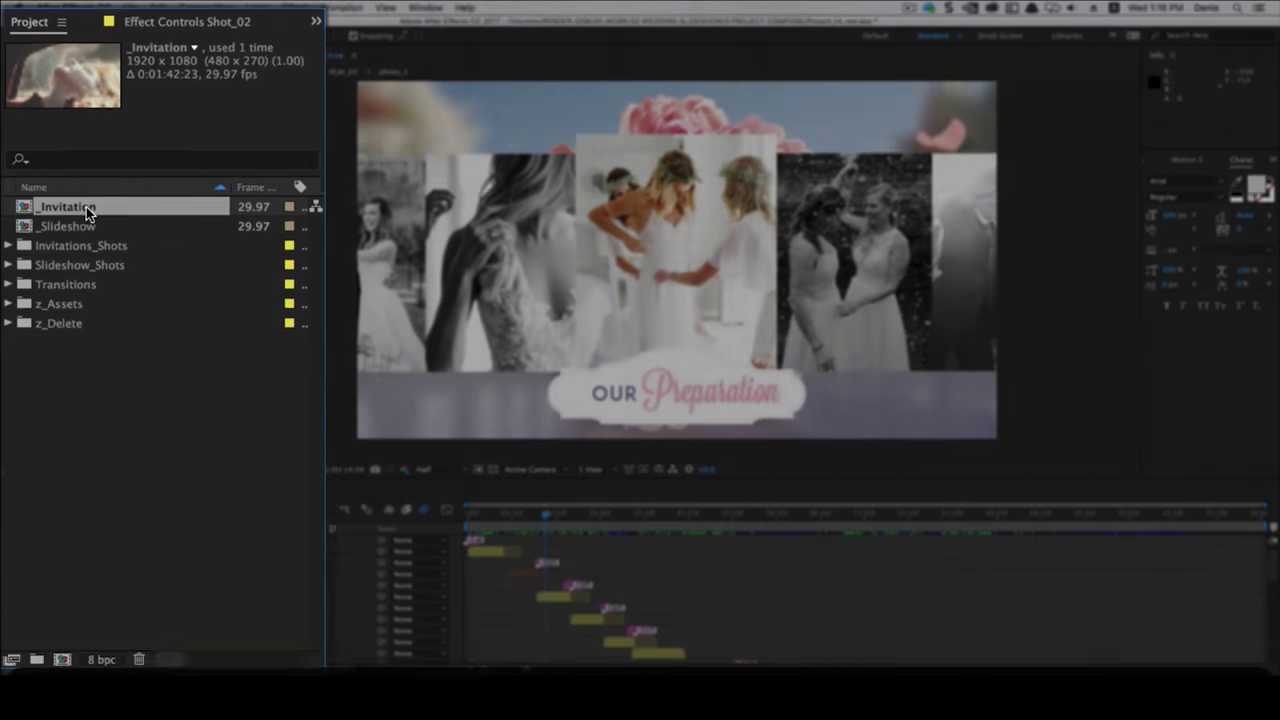
pyautogui.doubleClick(86, 207)
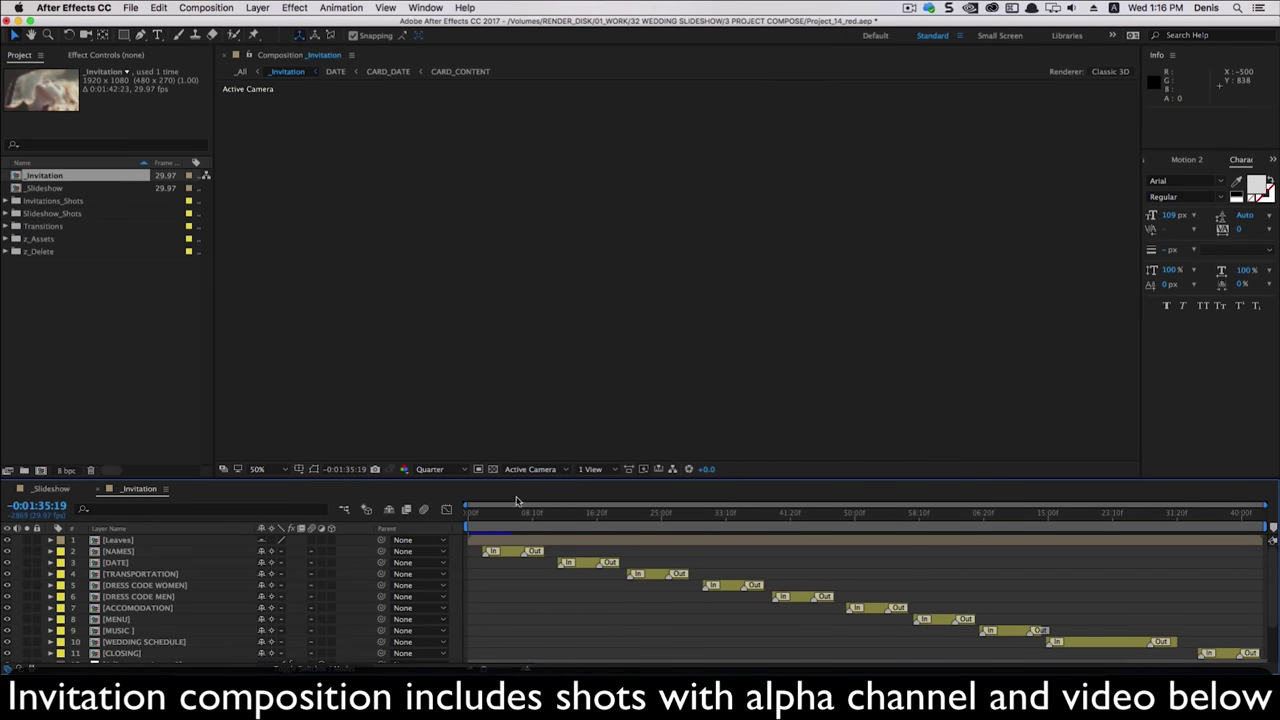
pyautogui.moveTo(518, 479); pyautogui.dragTo(533, 376)
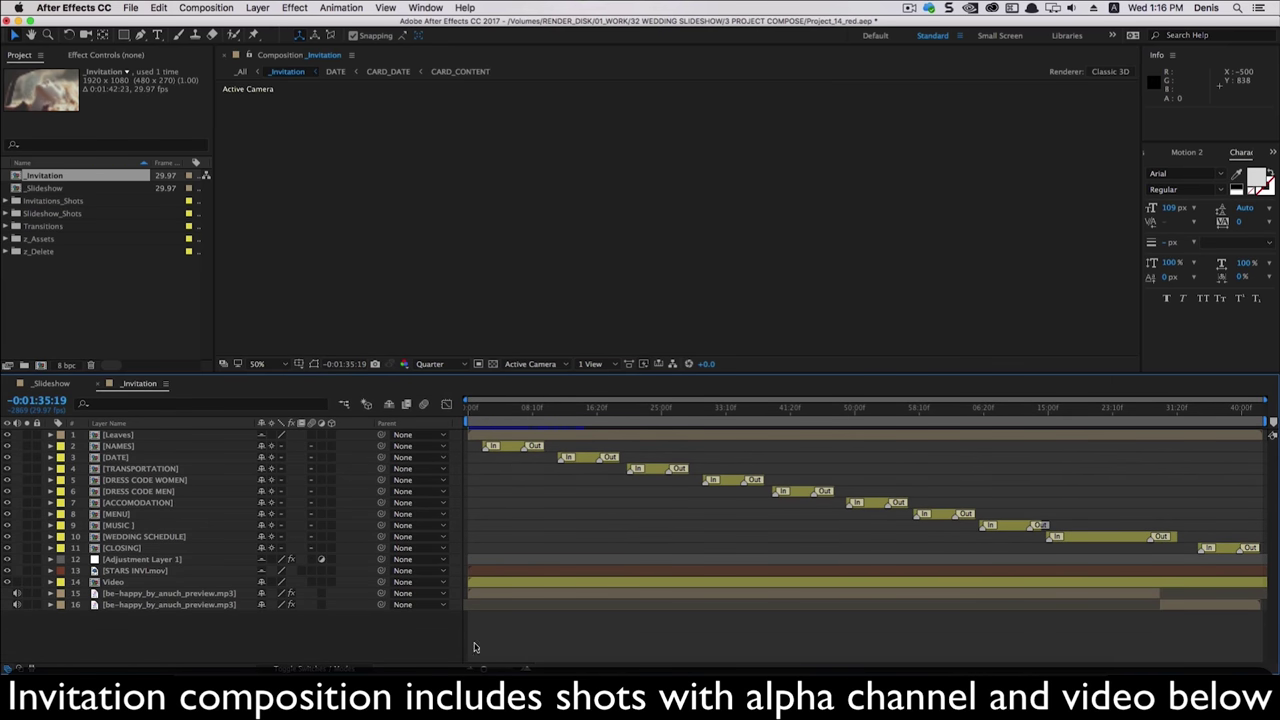
# Examine the Video layer beneath STARS INVI.mov and view the invitation's opening frames up to 0:00:04:17.
pyautogui.click(484, 411)
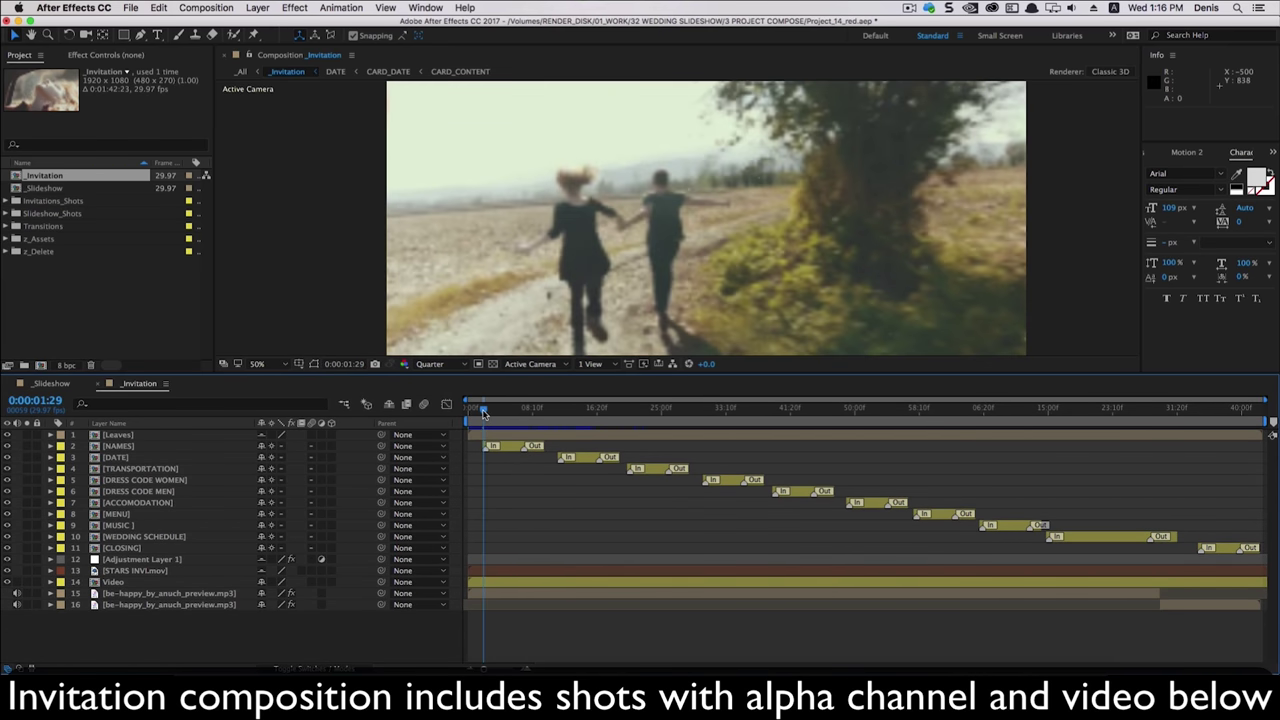
pyautogui.moveTo(484, 411); pyautogui.dragTo(478, 415)
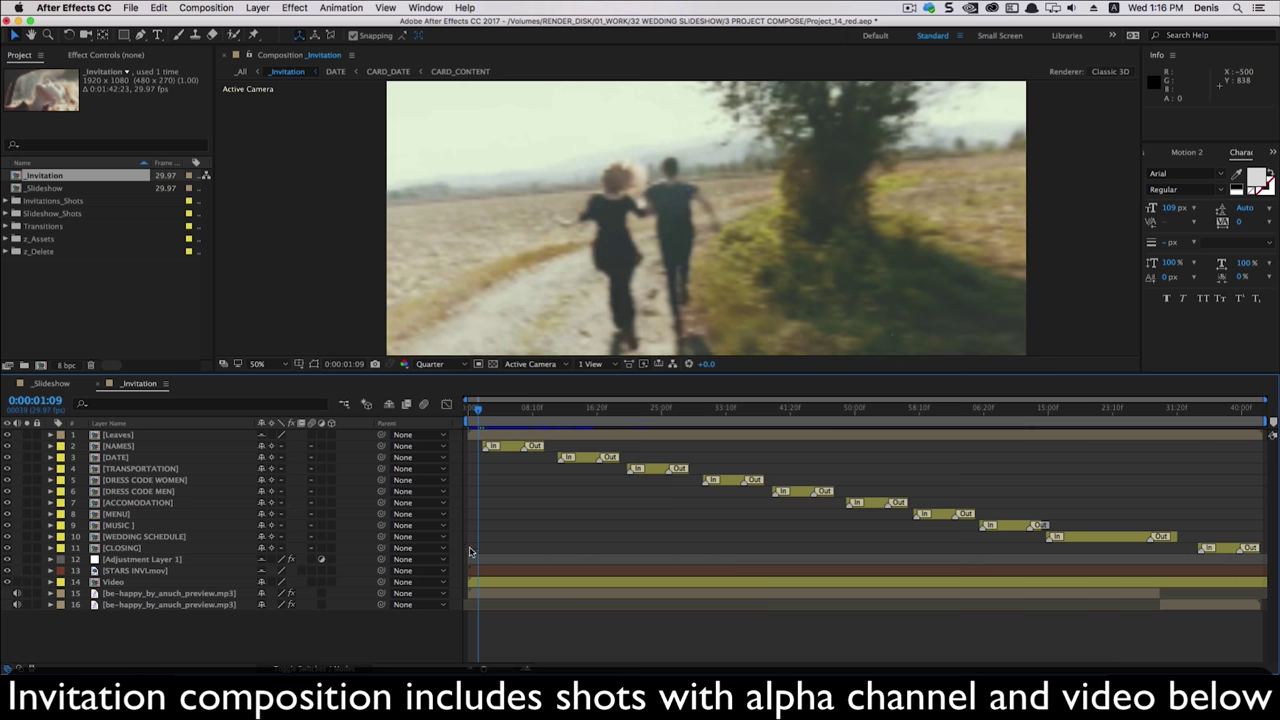
pyautogui.click(127, 584)
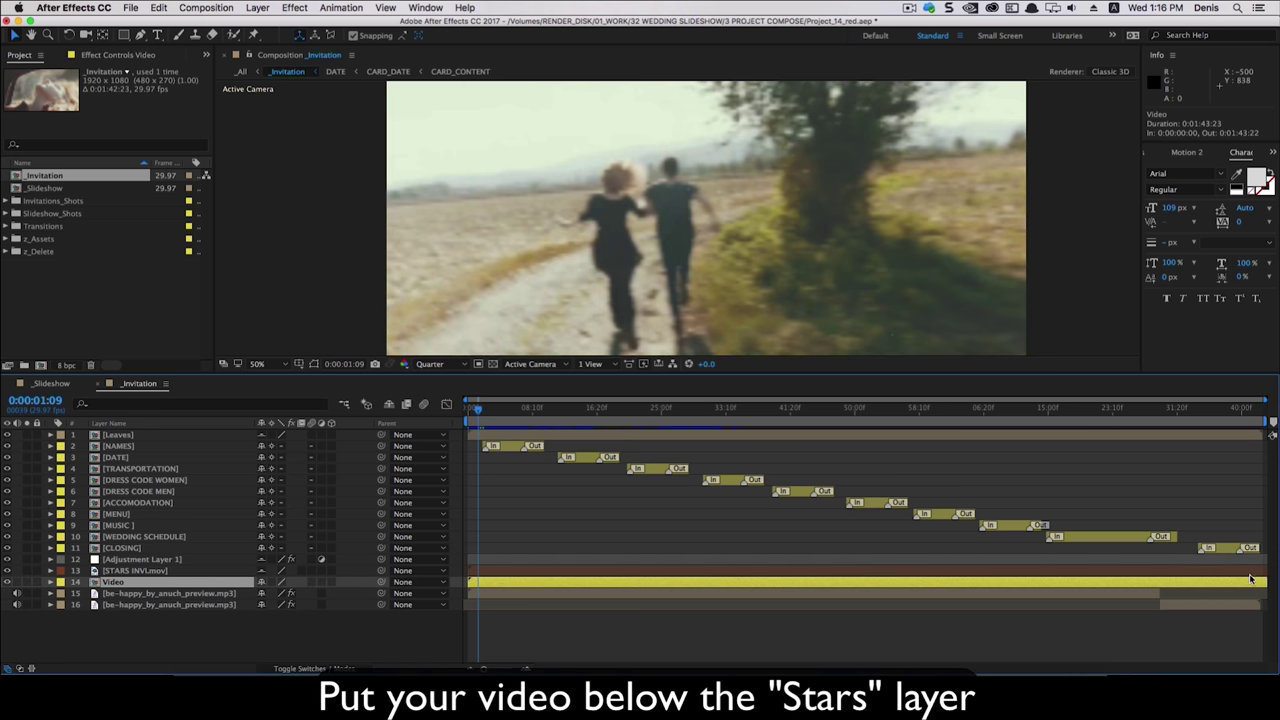
pyautogui.moveTo(549, 581); pyautogui.dragTo(483, 588)
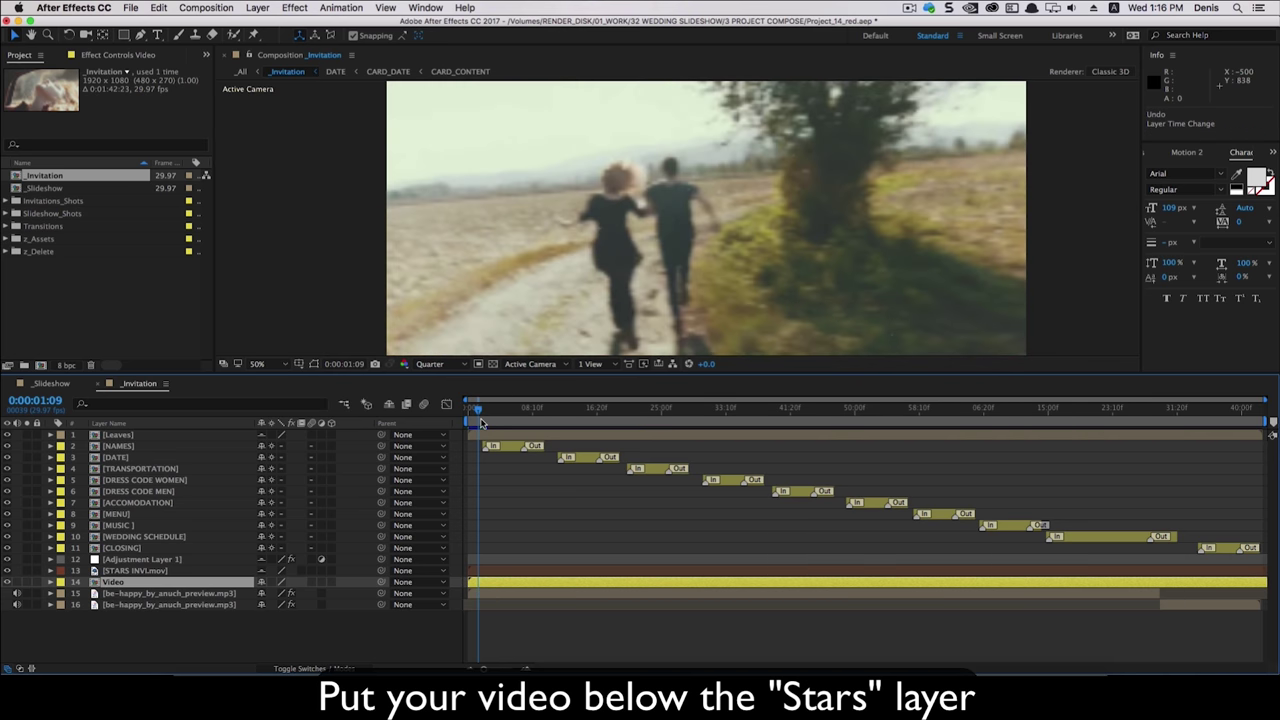
pyautogui.moveTo(481, 422); pyautogui.dragTo(505, 424)
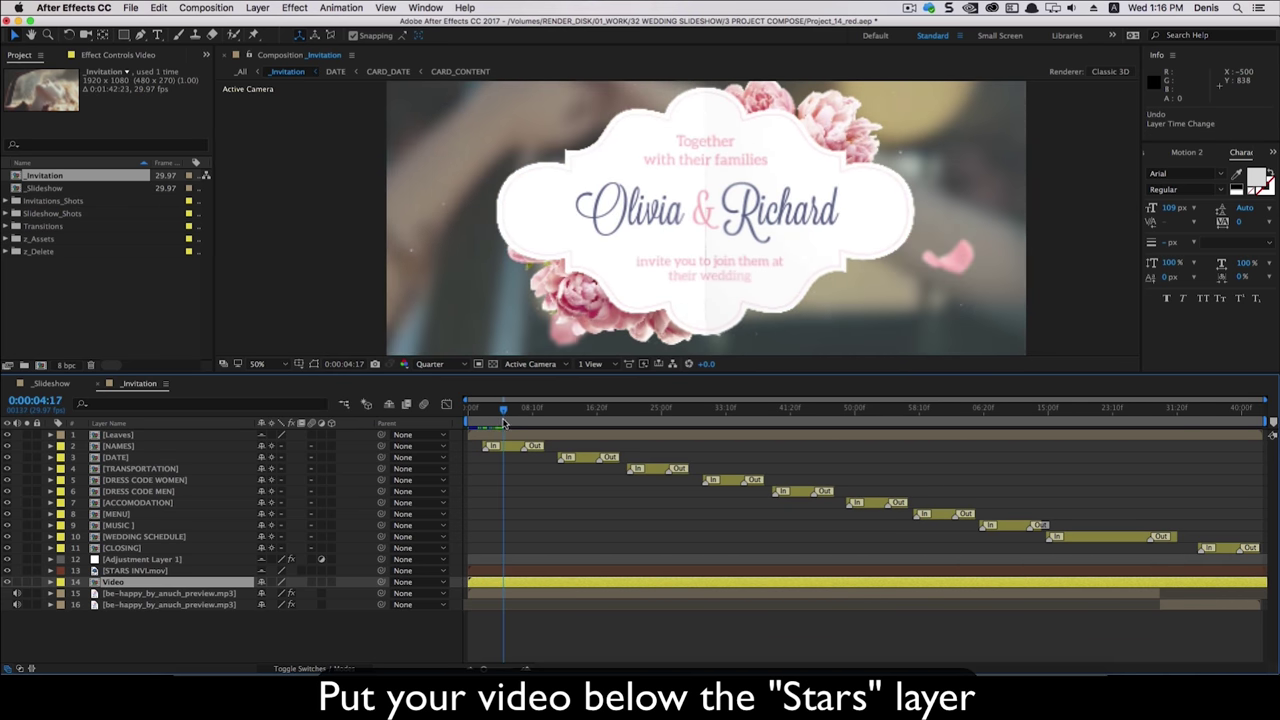
# Enlarge the composition viewer and preview the invitation shots up to 0:00:27:17, checking the DATE layer.
pyautogui.moveTo(578, 373); pyautogui.dragTo(578, 465)
pyautogui.click(506, 538)
pyautogui.moveTo(505, 508); pyautogui.dragTo(682, 536)
pyautogui.click(588, 549)
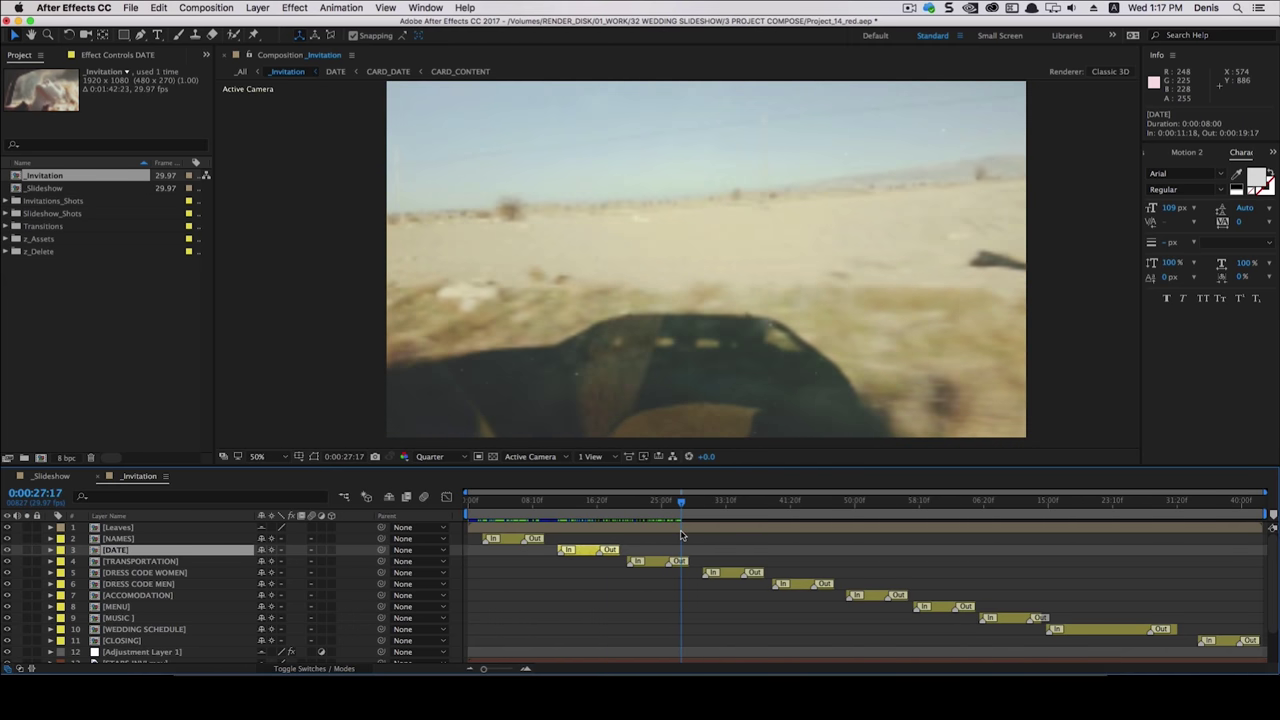
pyautogui.click(627, 607)
# Zoom the timeline in on the NAMES layer and preview its animation past the Out marker.
pyautogui.click(495, 538)
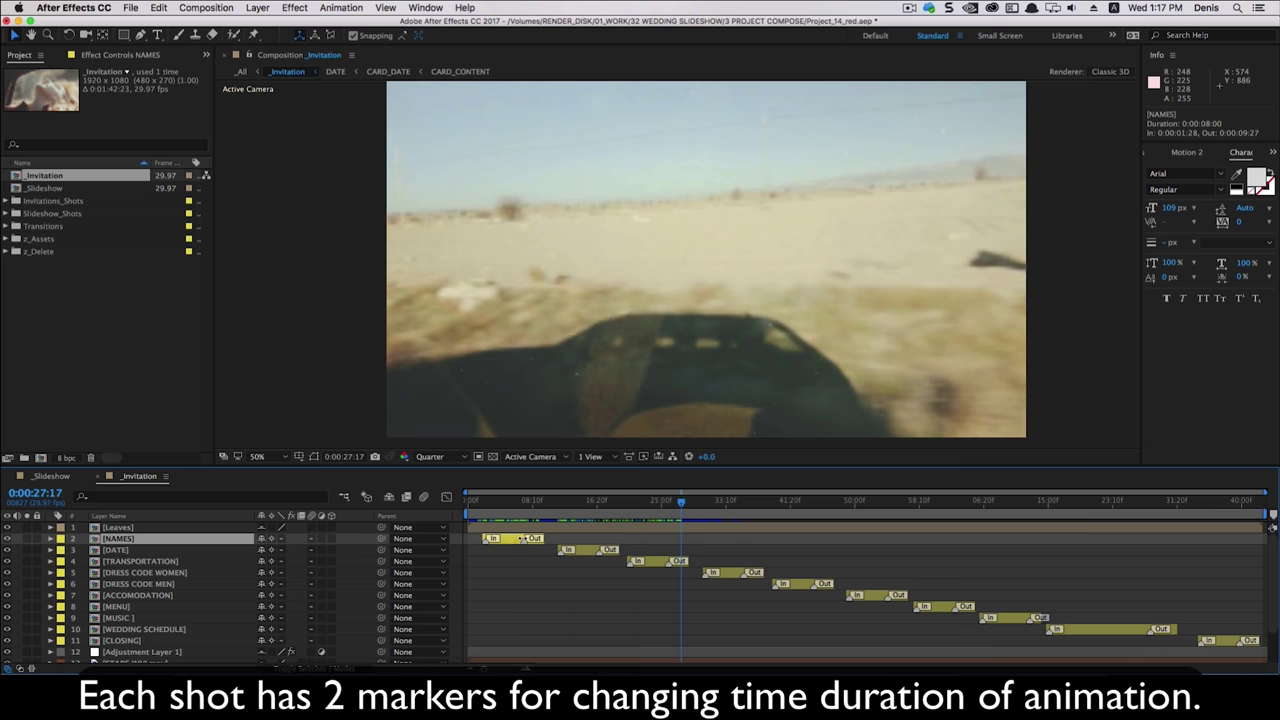
pyautogui.click(519, 513)
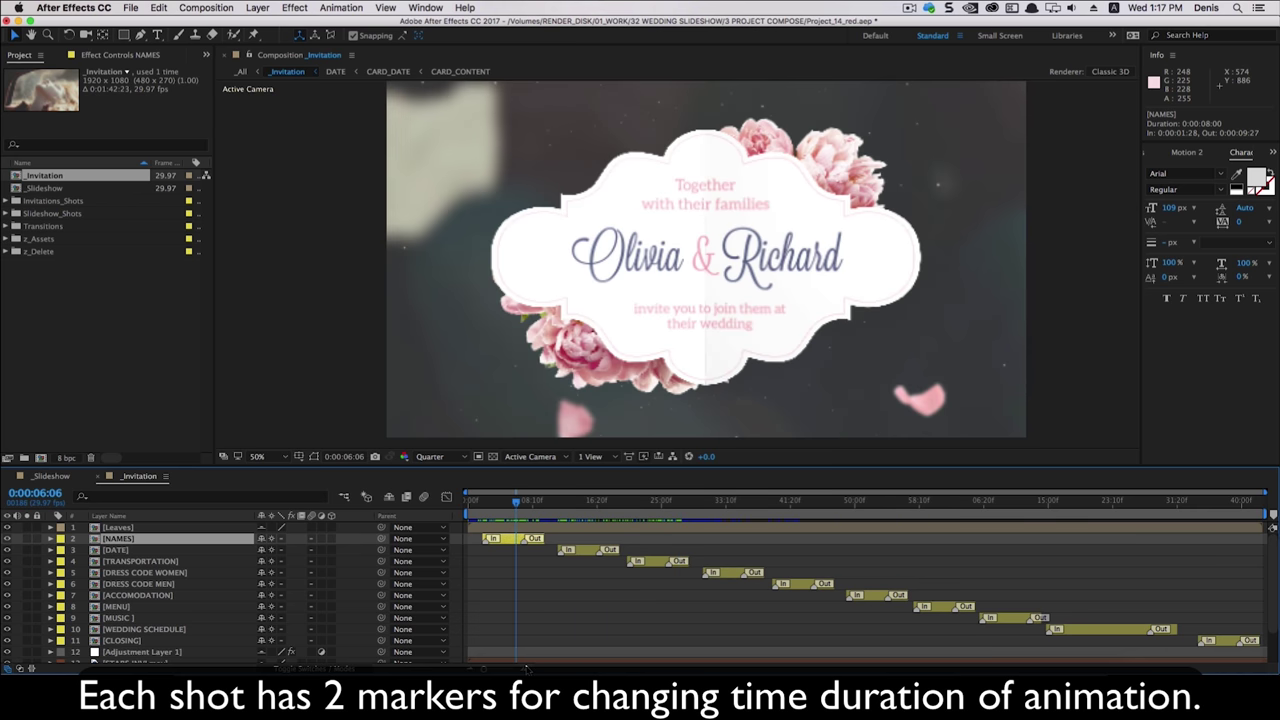
pyautogui.moveTo(527, 668); pyautogui.dragTo(561, 660)
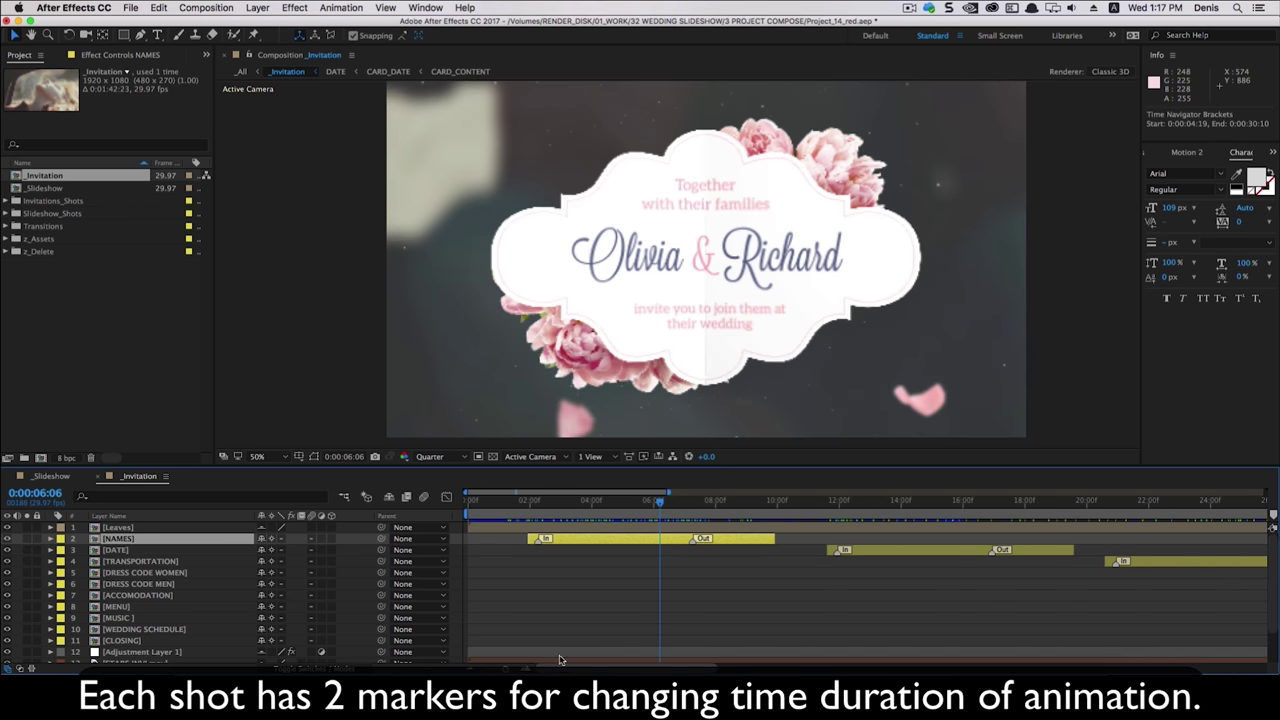
pyautogui.moveTo(661, 513); pyautogui.dragTo(723, 513)
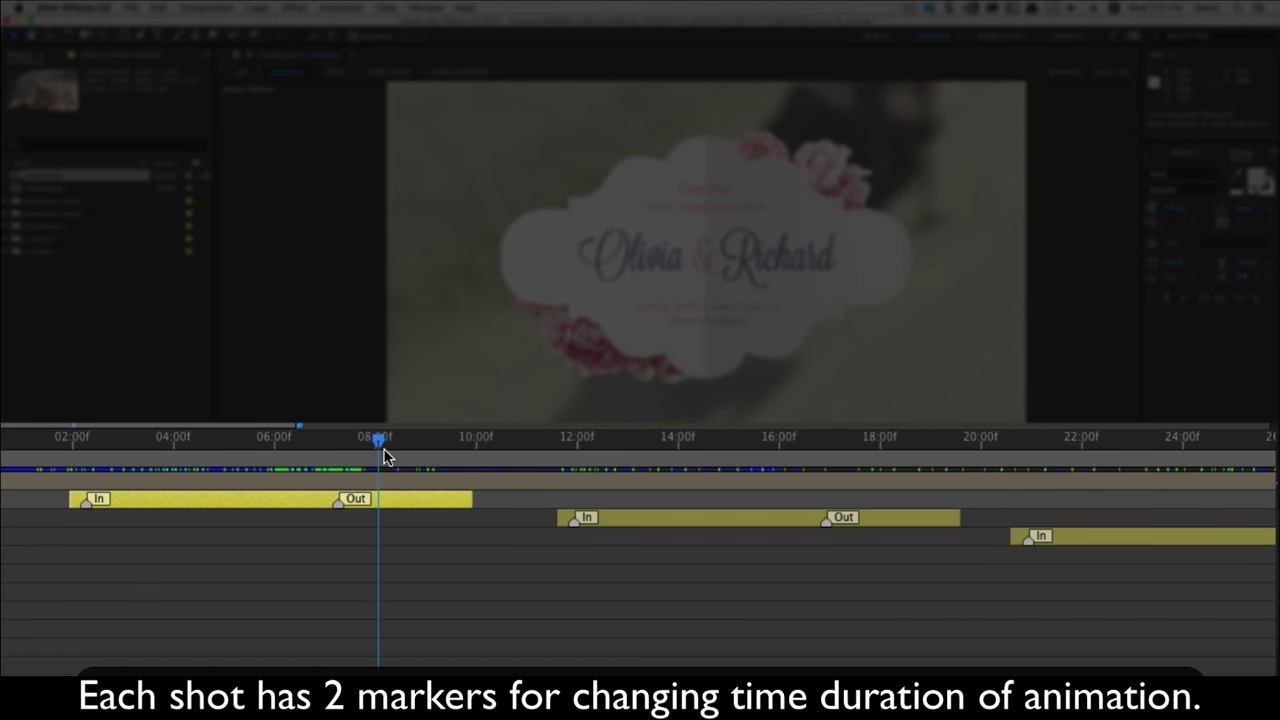
pyautogui.moveTo(388, 457); pyautogui.dragTo(404, 450)
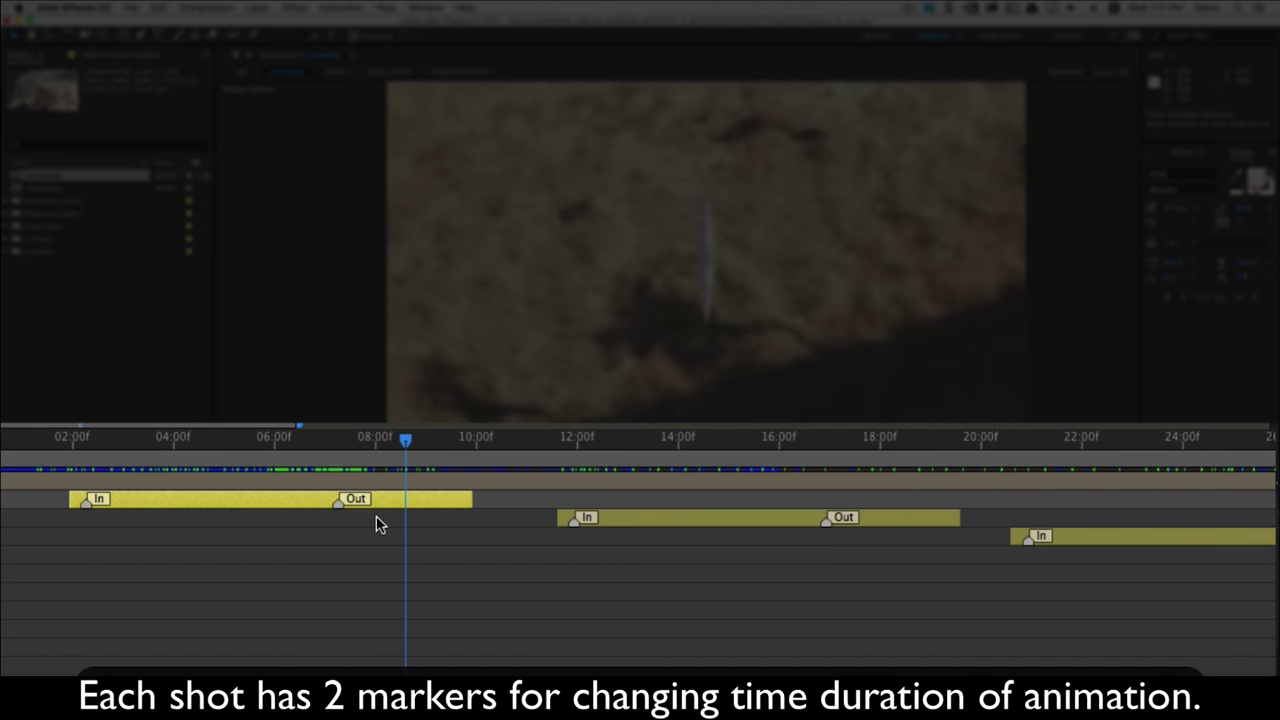
# Move the NAMES layer's Out marker to the current time, extend the layer's end to 0:00:12:08, and preview the out animation.
pyautogui.moveTo(370, 503); pyautogui.dragTo(568, 500)
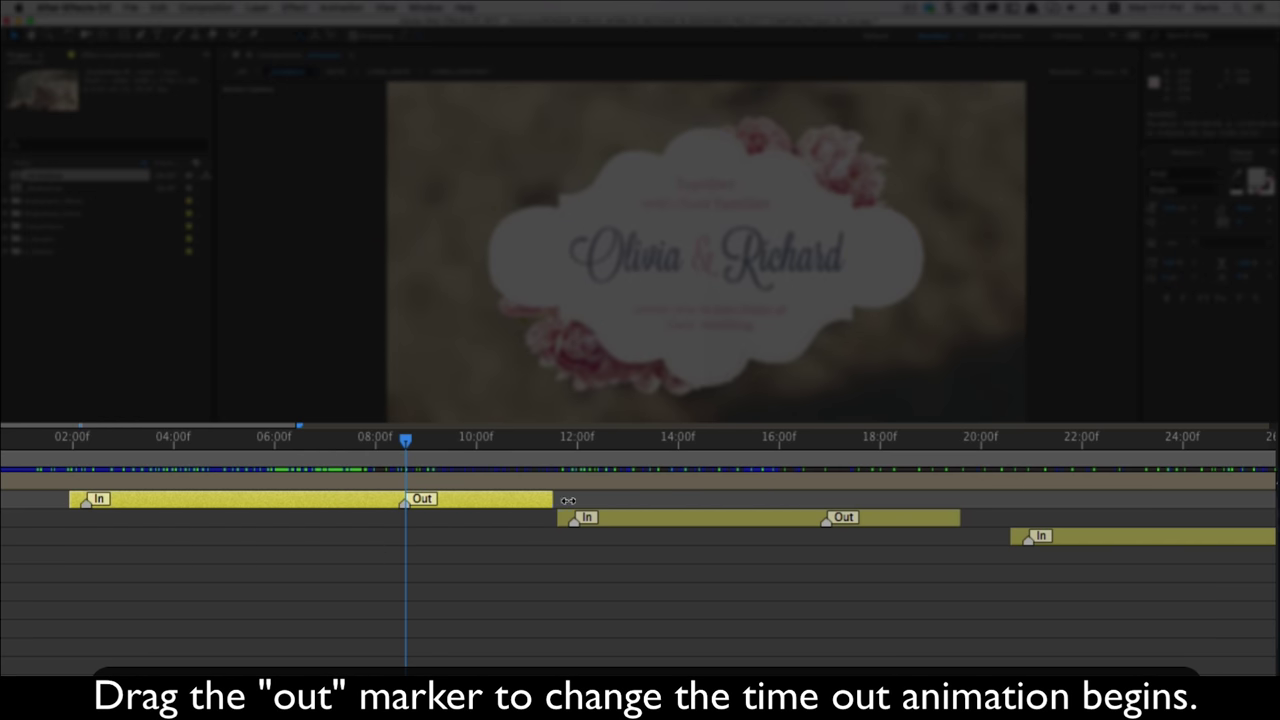
pyautogui.moveTo(408, 445); pyautogui.dragTo(486, 456)
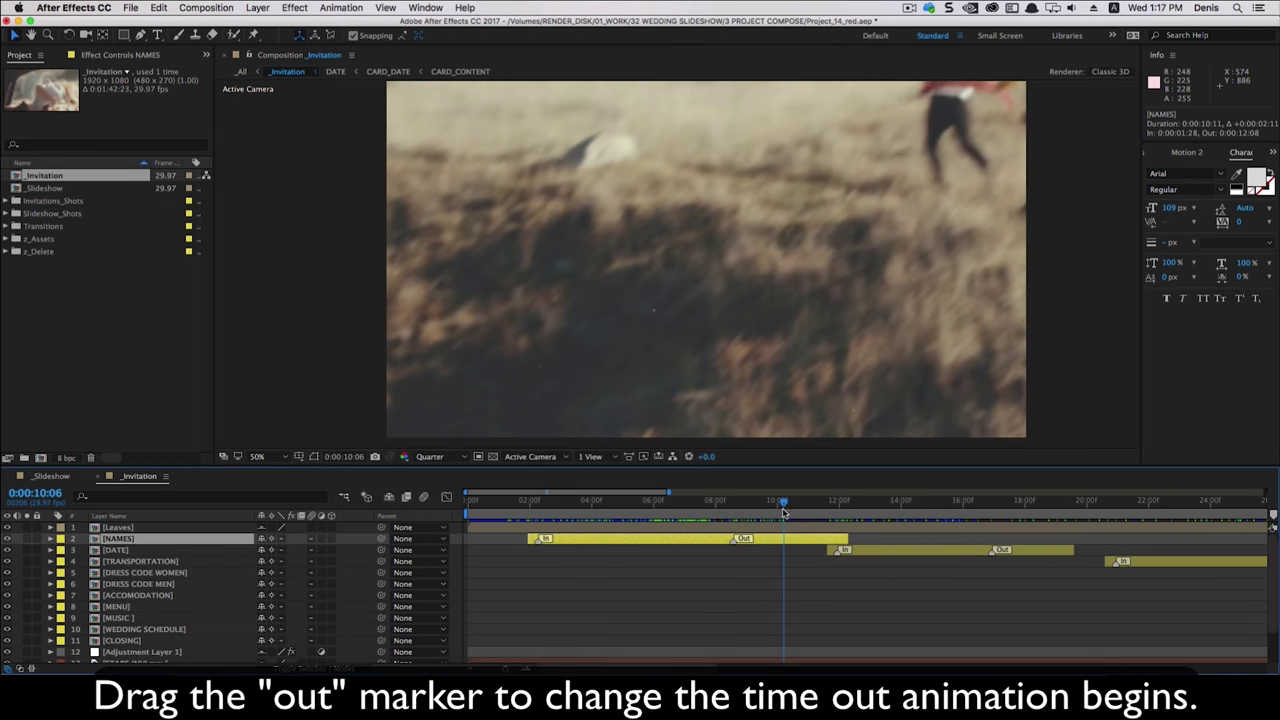
pyautogui.moveTo(783, 512)
pyautogui.mouseDown()
pyautogui.moveTo(725, 514)
pyautogui.moveTo(767, 517)
pyautogui.moveTo(776, 539)
pyautogui.mouseUp()
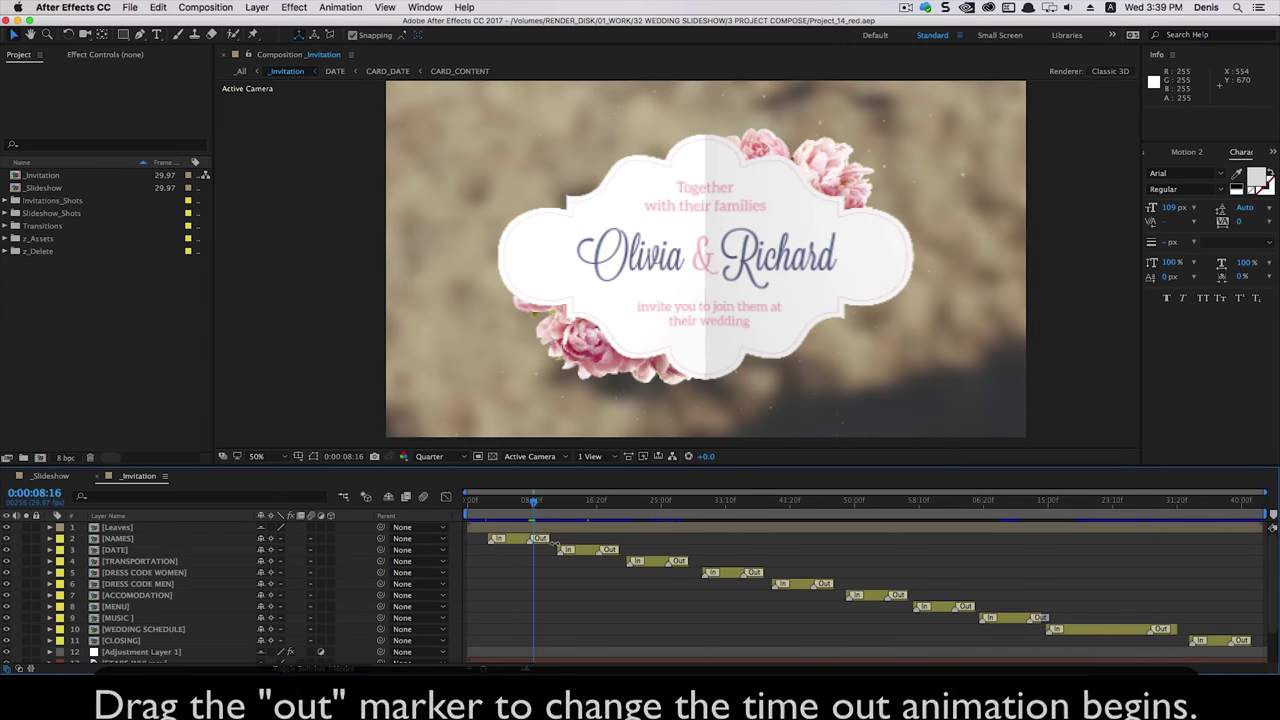
# Reorder the invitation shots so DATE plays before NAMES and ACCOMODATION plays before DRESS CODE MEN, and preview the new order.
pyautogui.moveTo(527, 541)
pyautogui.mouseDown()
pyautogui.moveTo(614, 541)
pyautogui.moveTo(522, 562)
pyautogui.mouseUp()
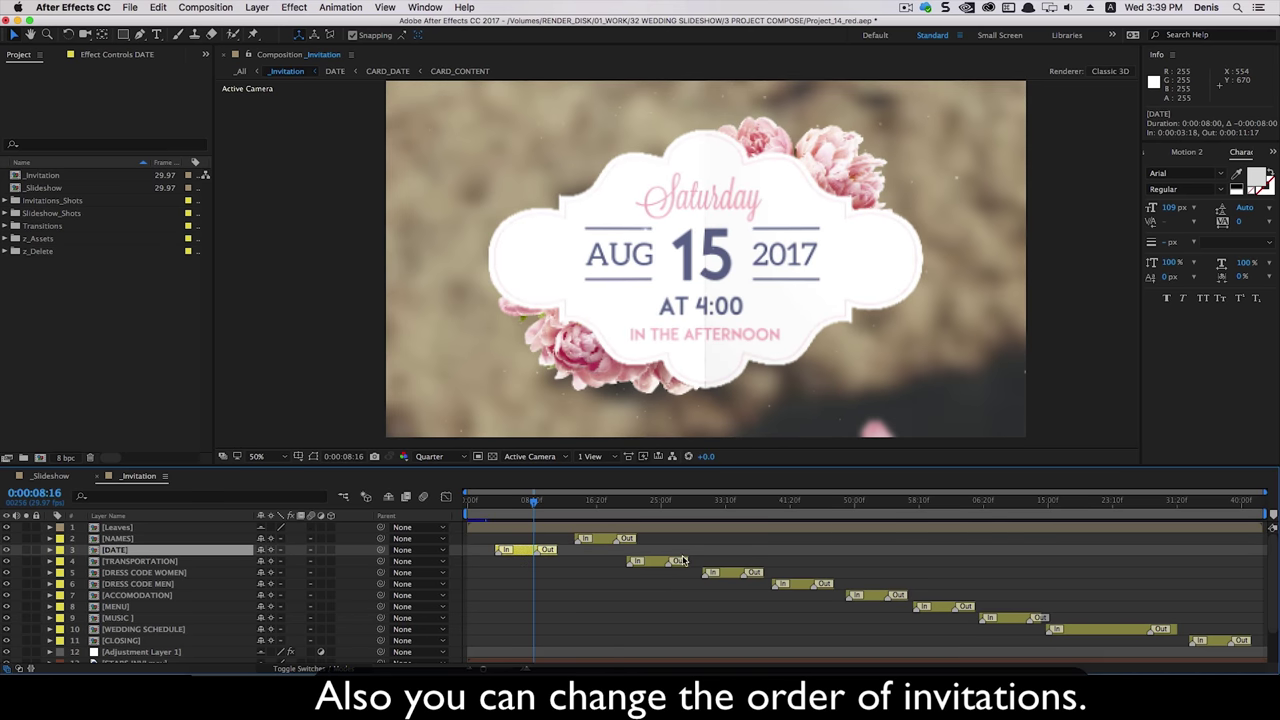
pyautogui.click(792, 513)
pyautogui.moveTo(800, 588)
pyautogui.mouseDown()
pyautogui.moveTo(878, 600)
pyautogui.moveTo(816, 596)
pyautogui.mouseUp()
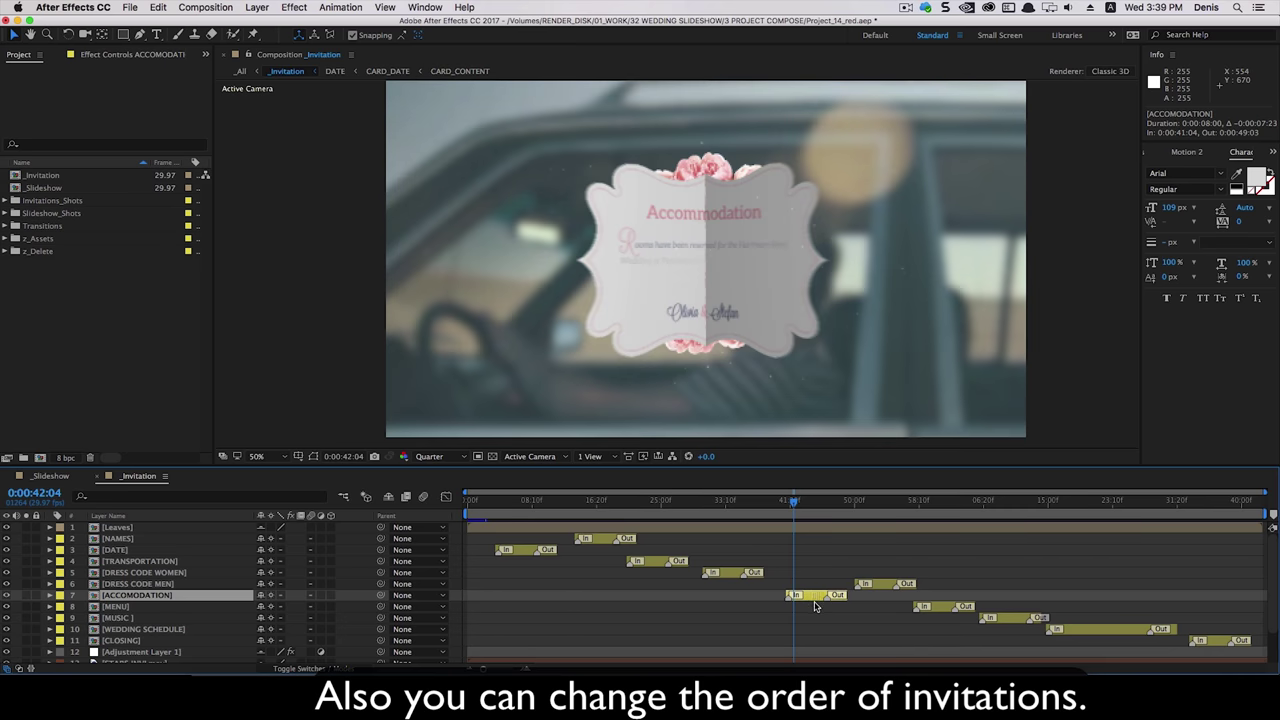
pyautogui.moveTo(797, 507); pyautogui.dragTo(874, 512)
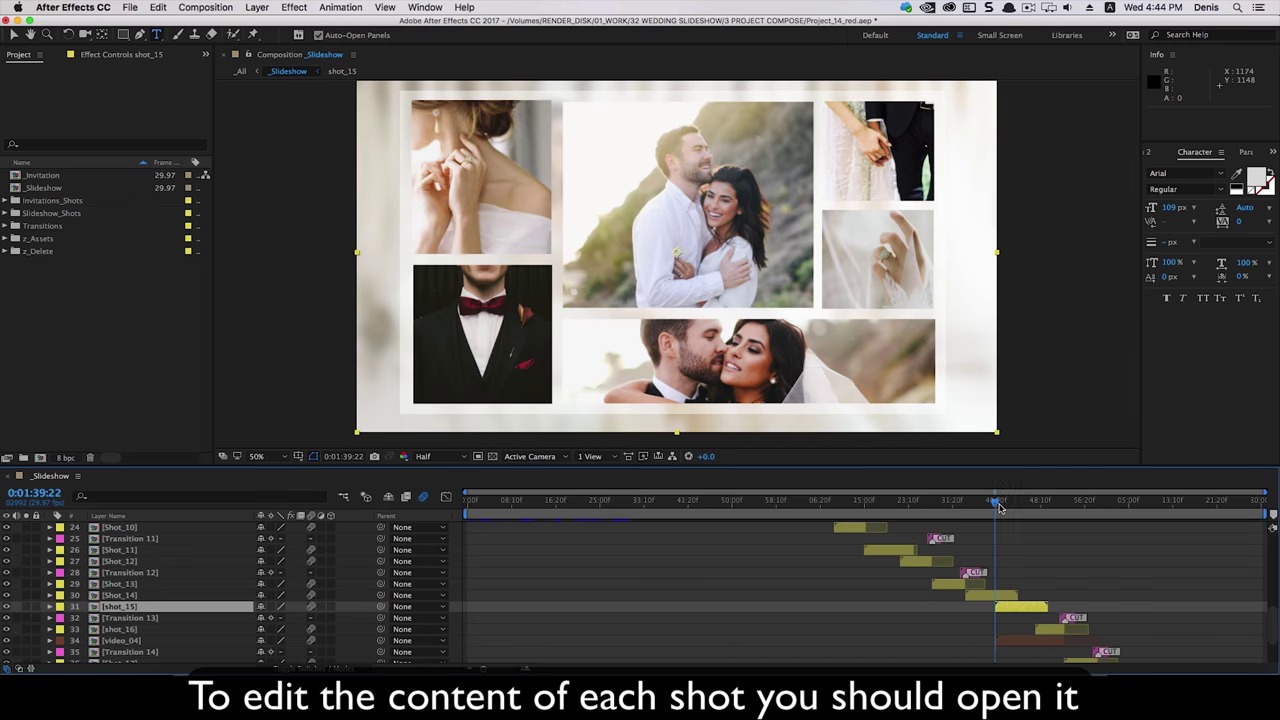
# Preview shot_15 at 0:01:43:22 in _Slideshow, open its composition, and return to its first frame for playback.
pyautogui.moveTo(1001, 507); pyautogui.dragTo(1016, 508)
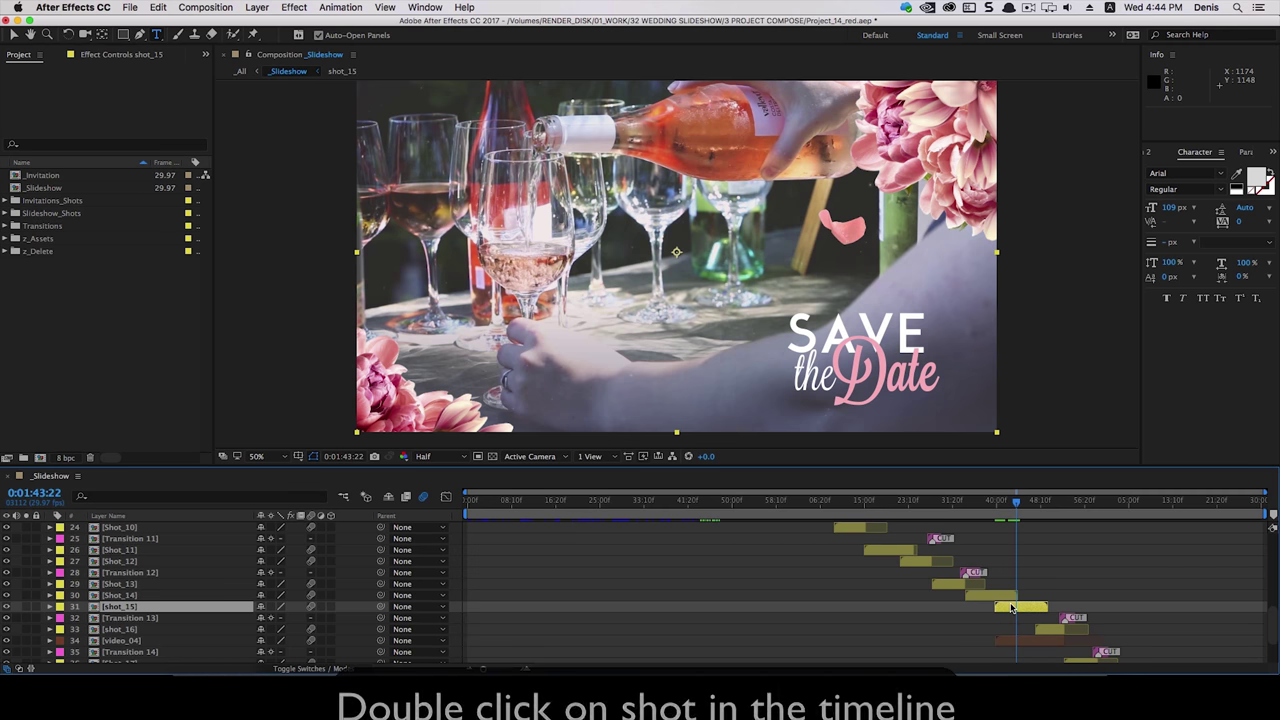
pyautogui.doubleClick(1010, 608)
pyautogui.moveTo(573, 505); pyautogui.dragTo(463, 523)
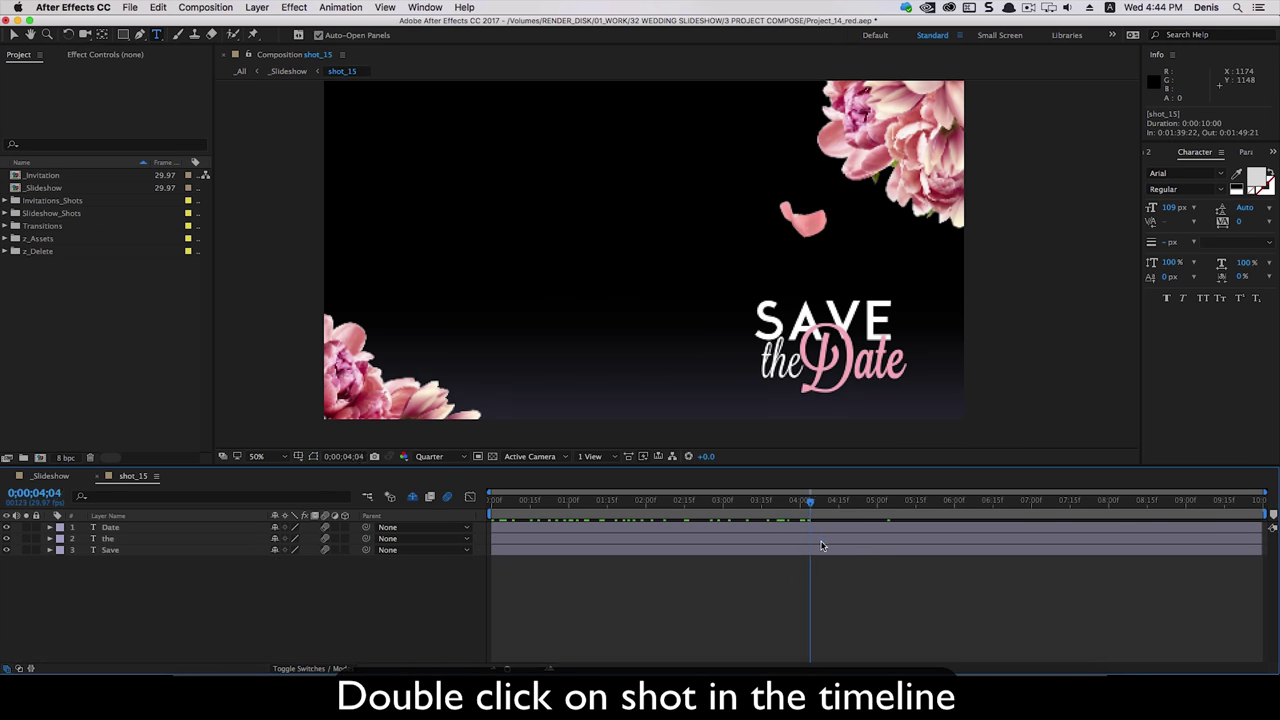
pyautogui.press('space')
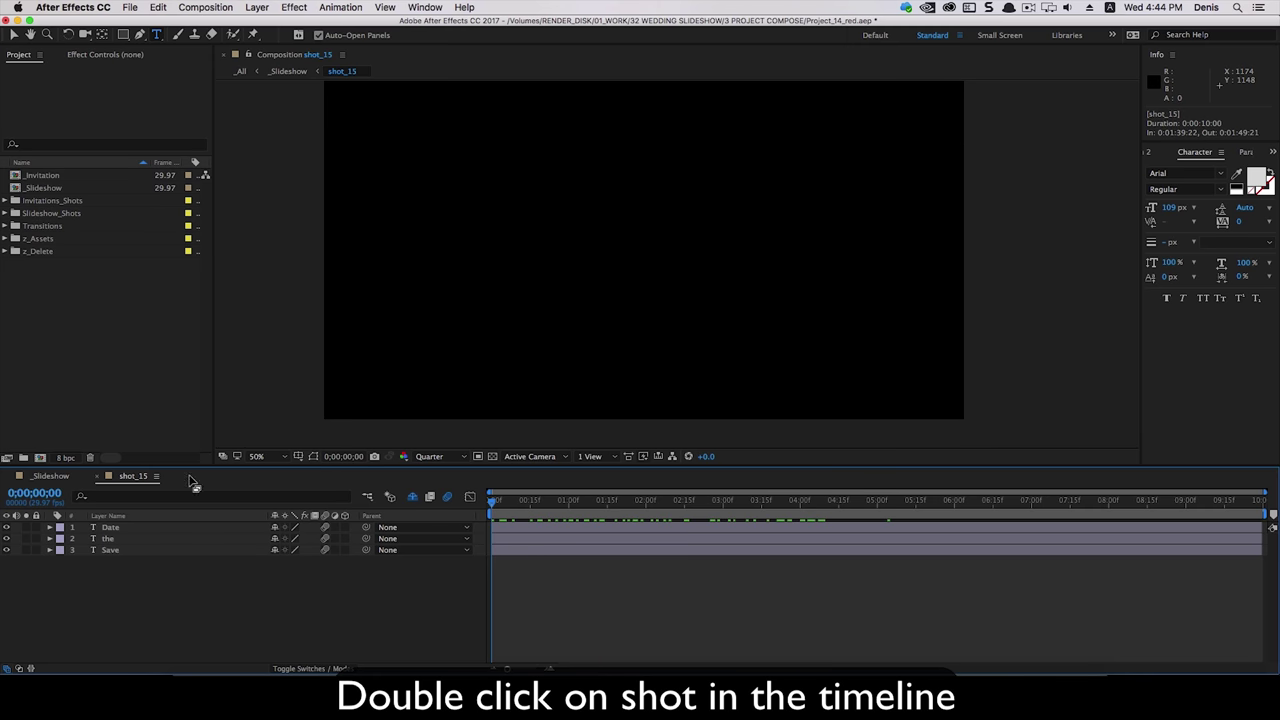
# Close the shot_15 composition, reopen it from its folder in Slideshow_Shots, and play it to 0;00;03;21.
pyautogui.click(102, 477)
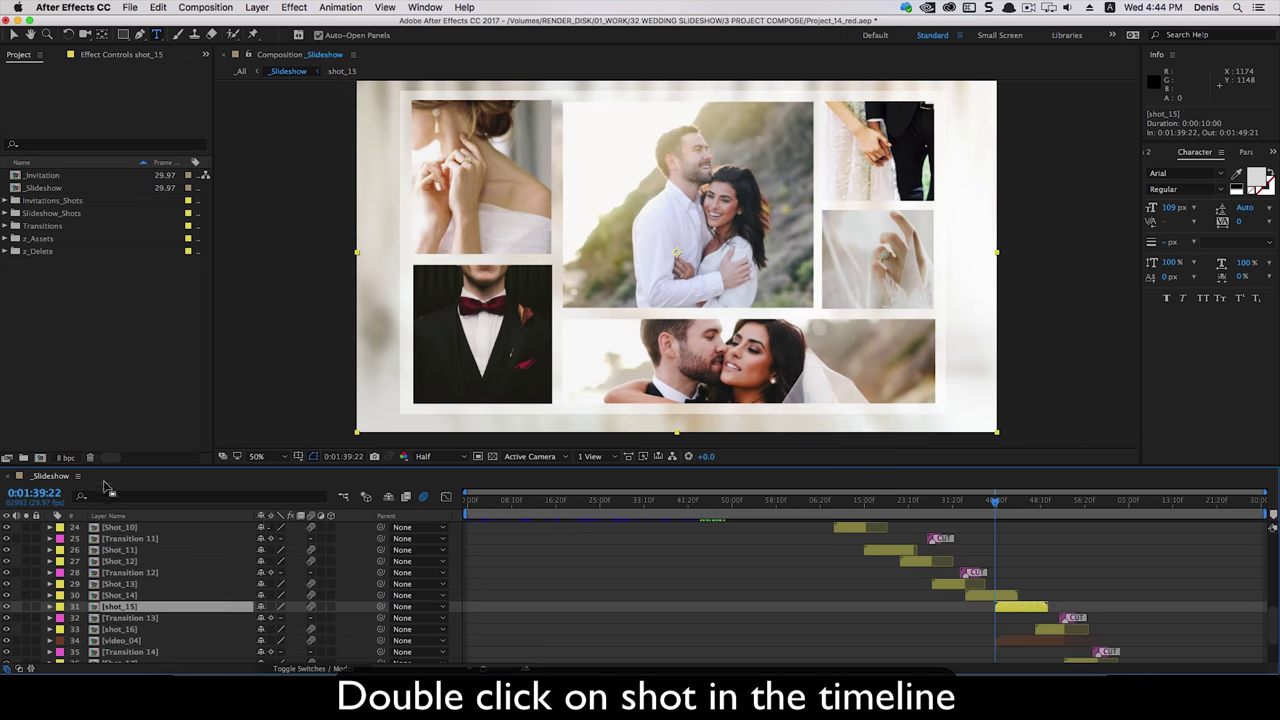
pyautogui.click(8, 214)
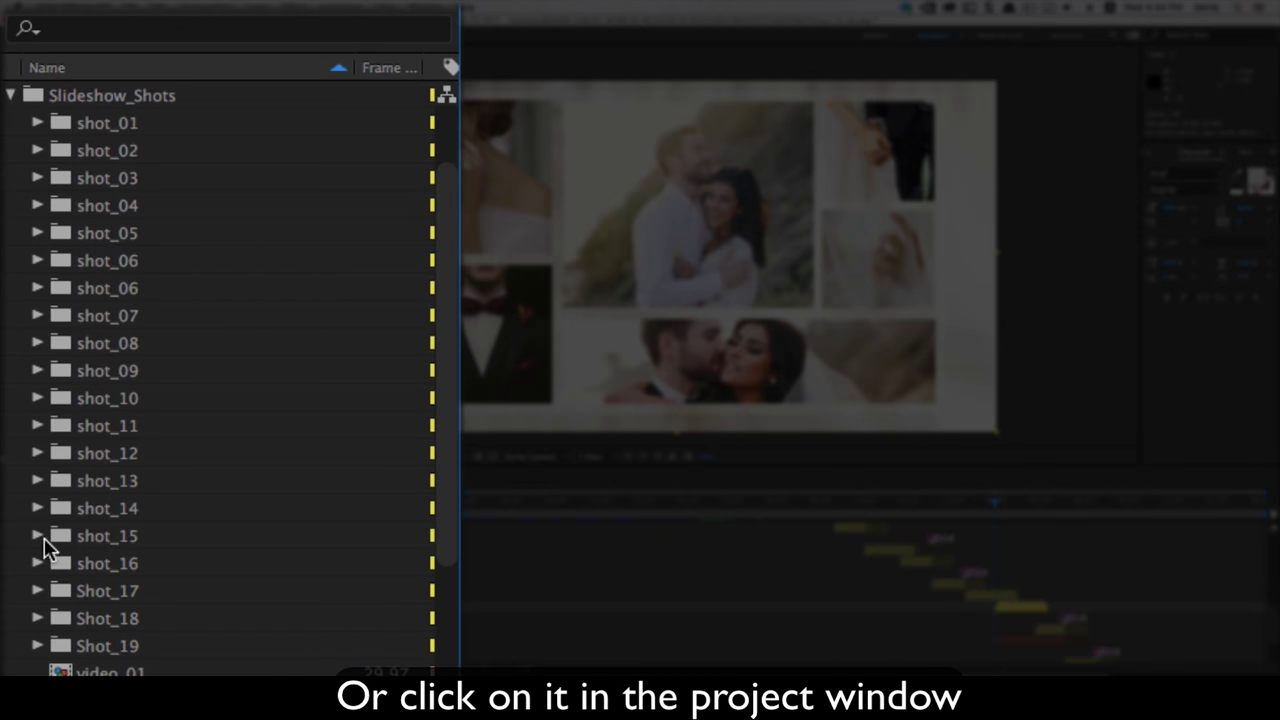
pyautogui.click(38, 536)
pyautogui.doubleClick(163, 566)
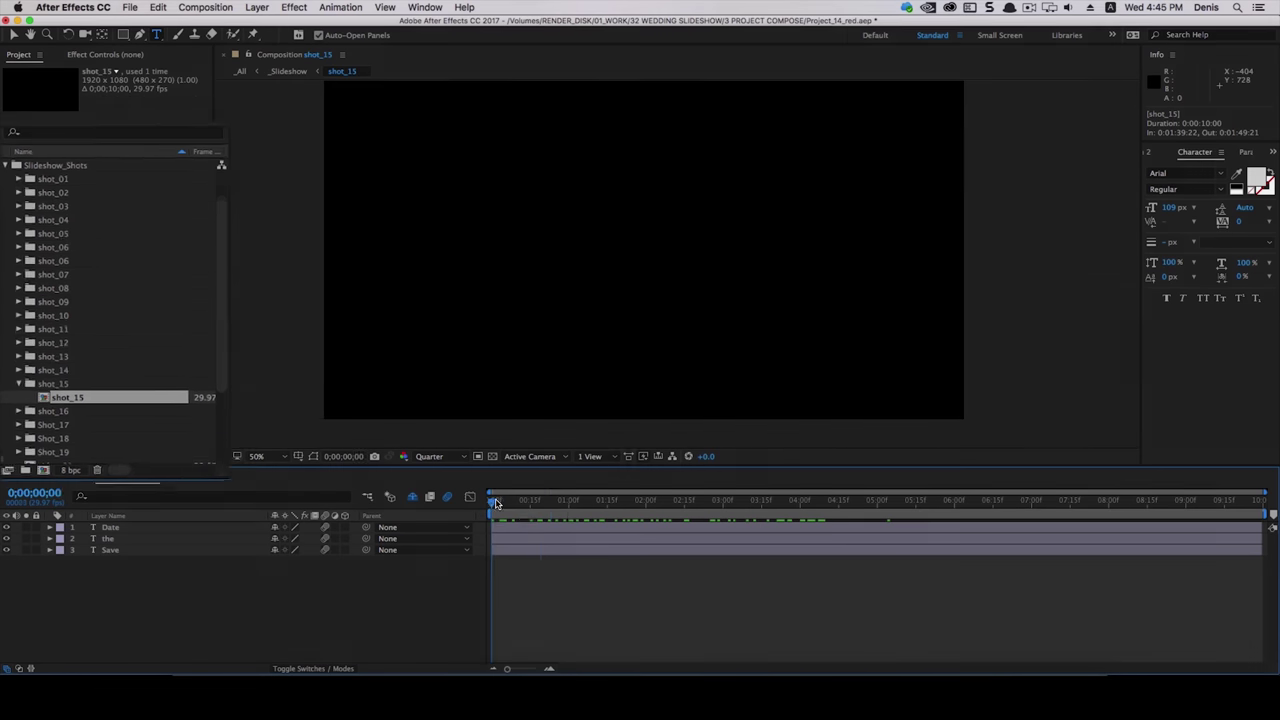
pyautogui.press('space')
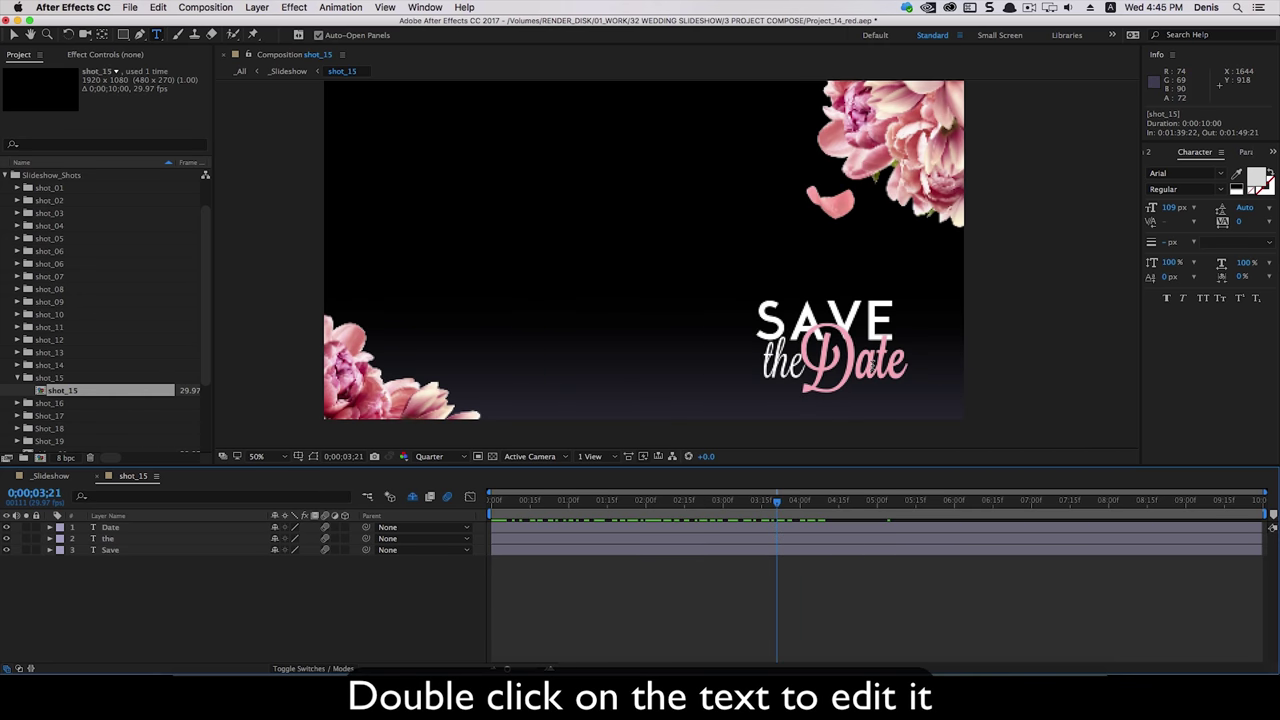
# Replace the word Date with "Text" in the shot_15 title.
pyautogui.doubleClick(846, 320)
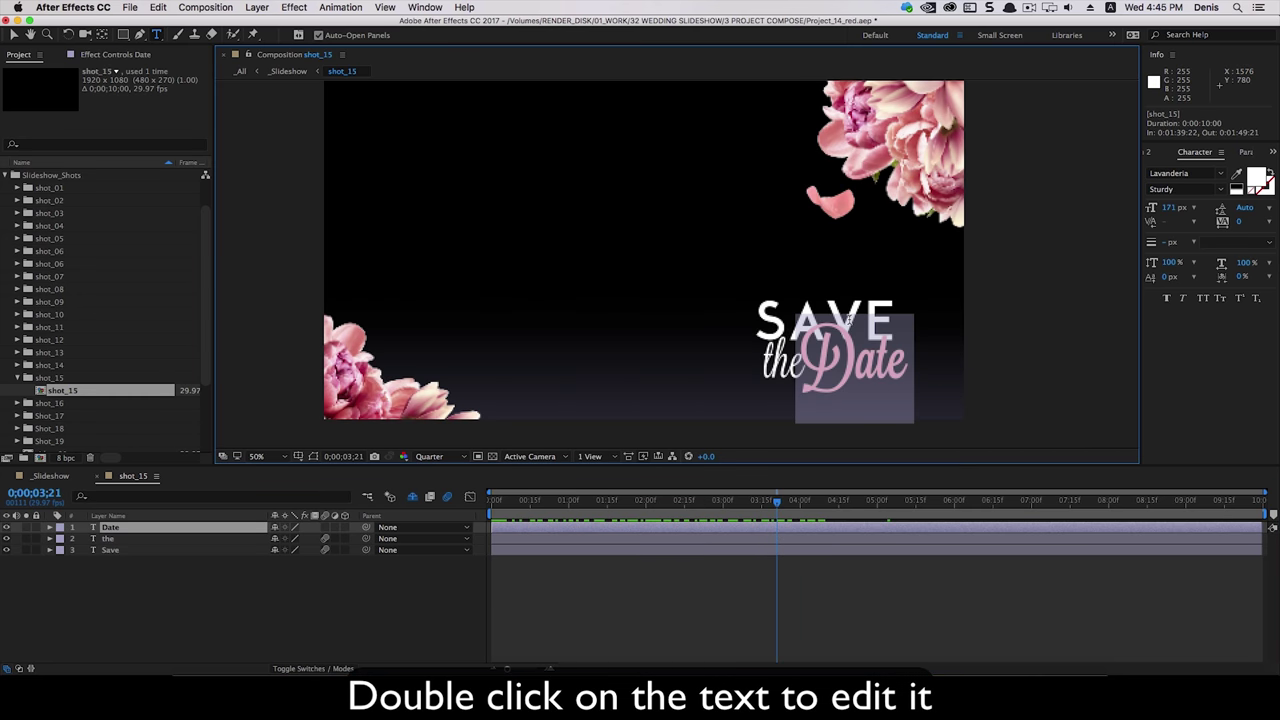
pyautogui.write('Text')
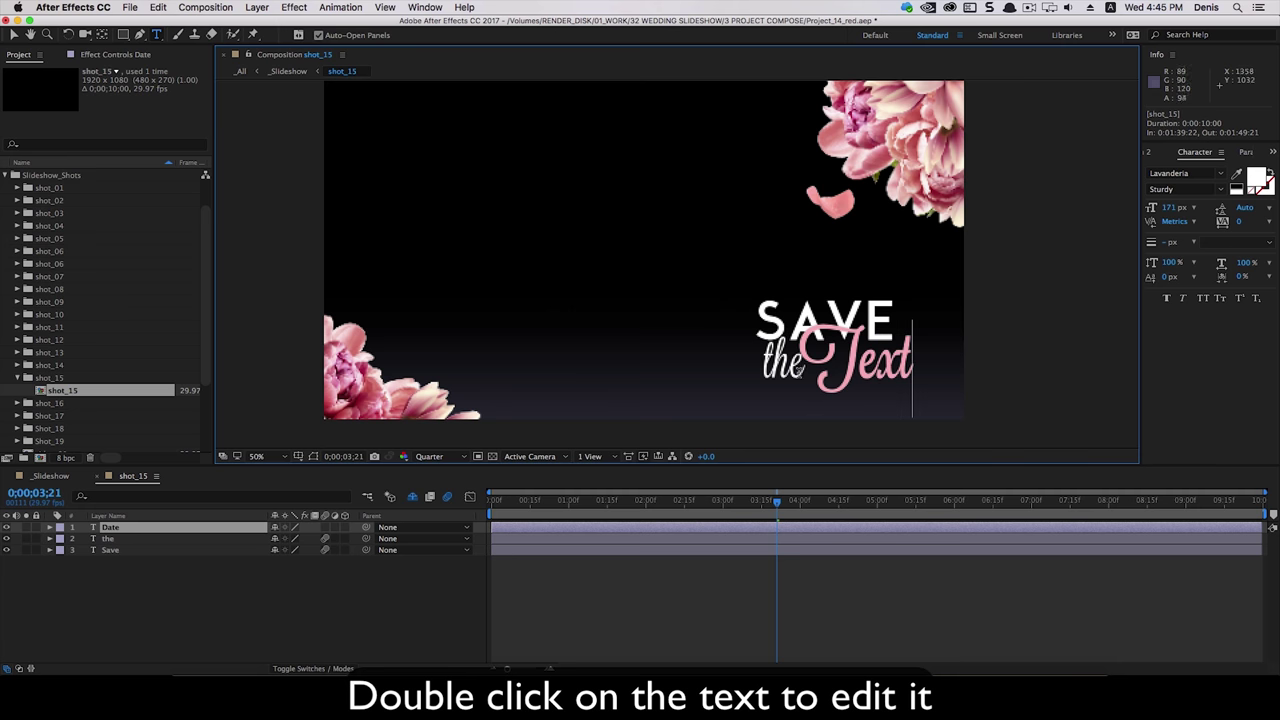
pyautogui.doubleClick(859, 375)
pyautogui.click(899, 373)
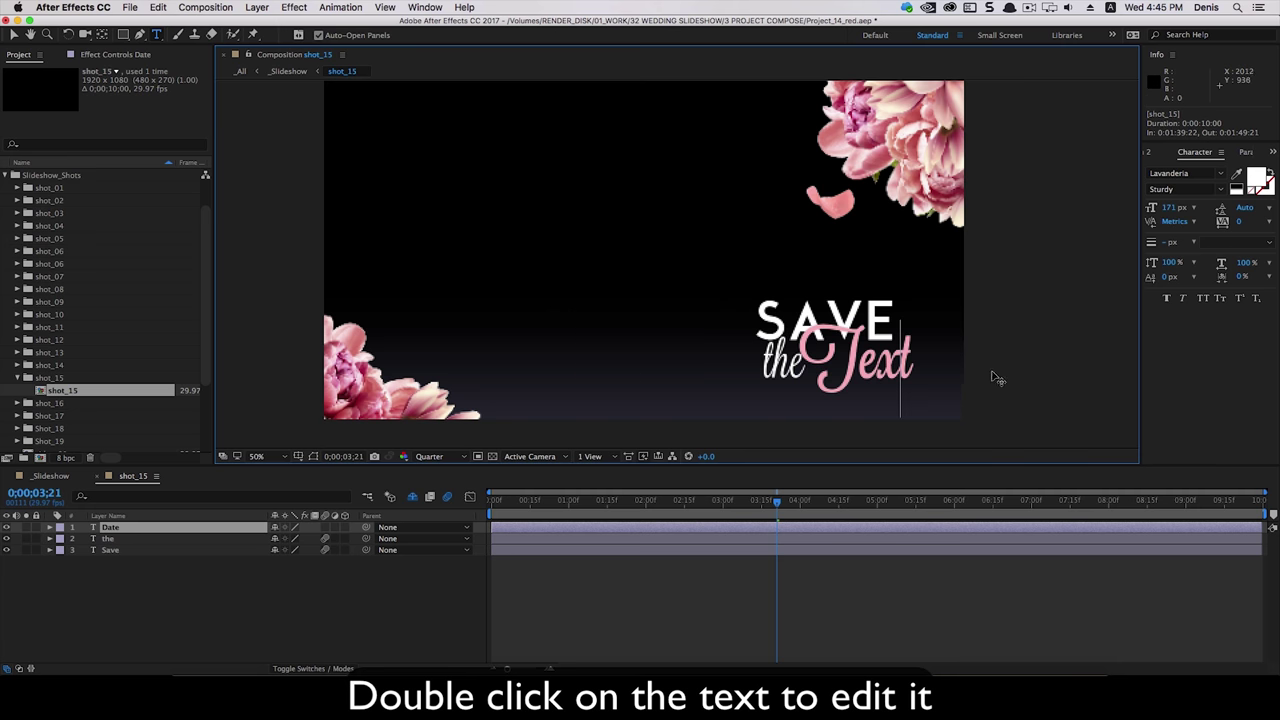
# Replace the word SAVE with "WRITE" in the shot_15 title.
pyautogui.click(822, 305)
pyautogui.doubleClick(822, 305)
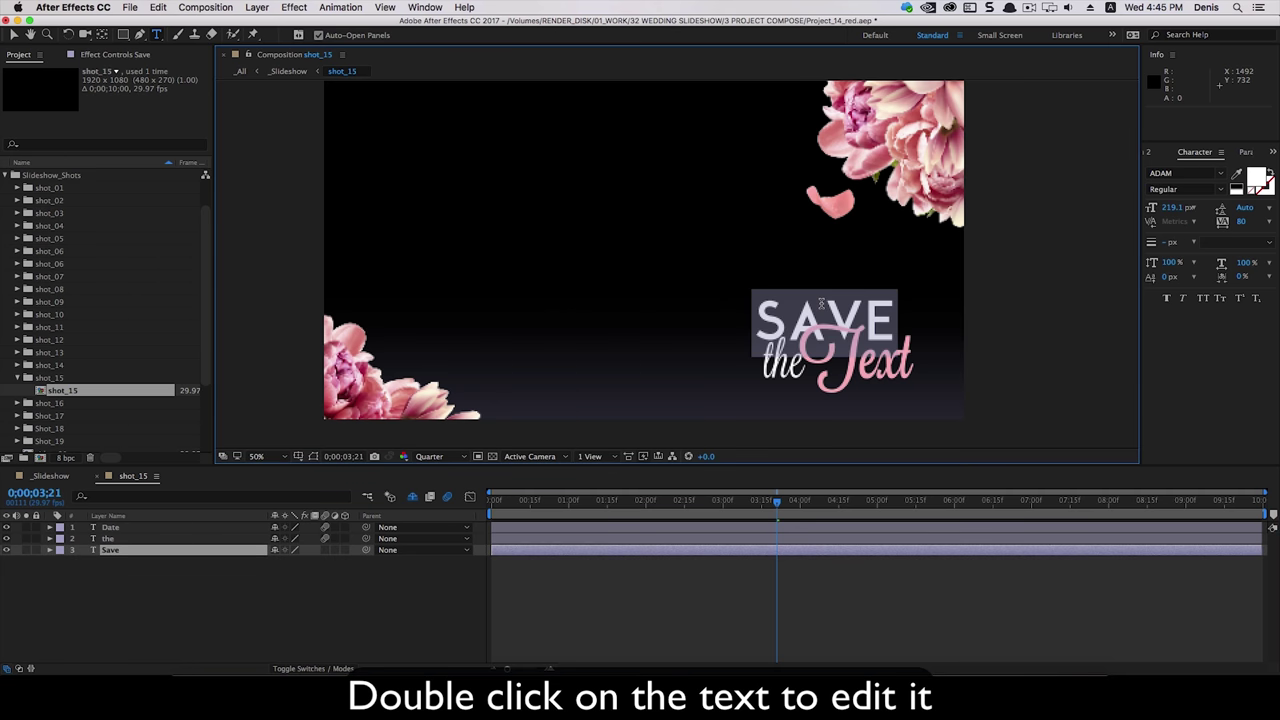
pyautogui.write('W')
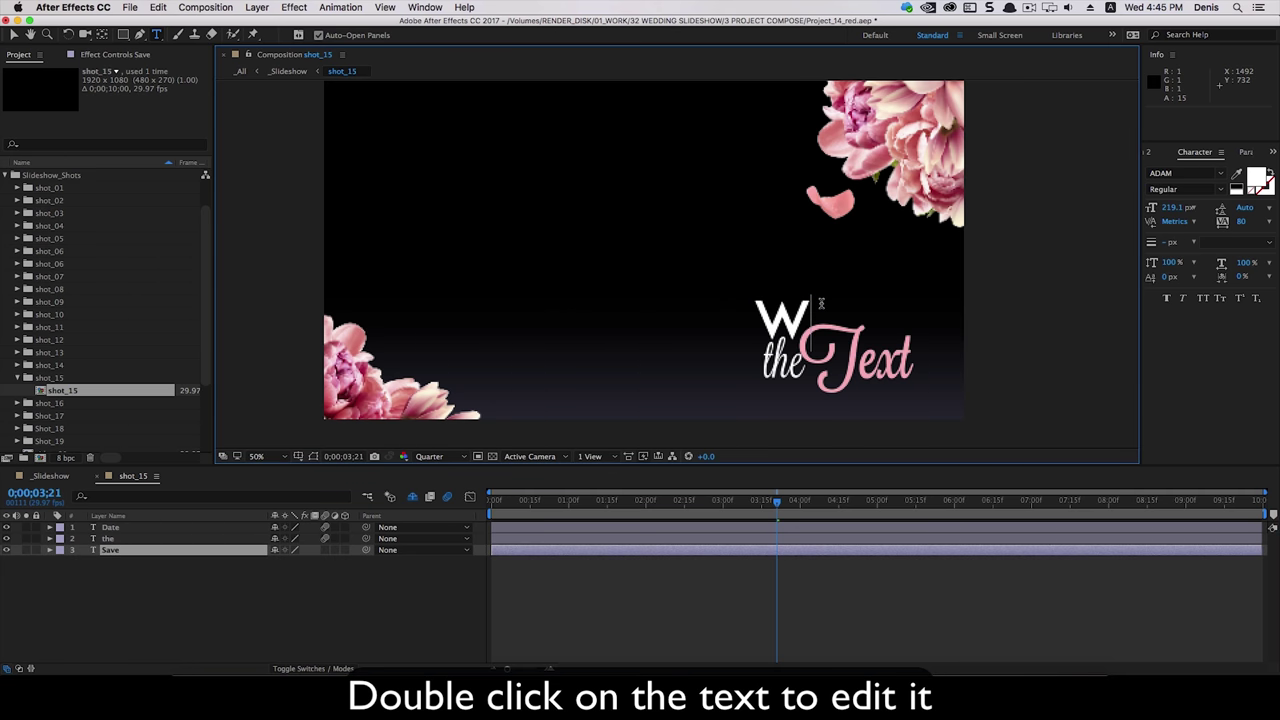
pyautogui.write('RITE')
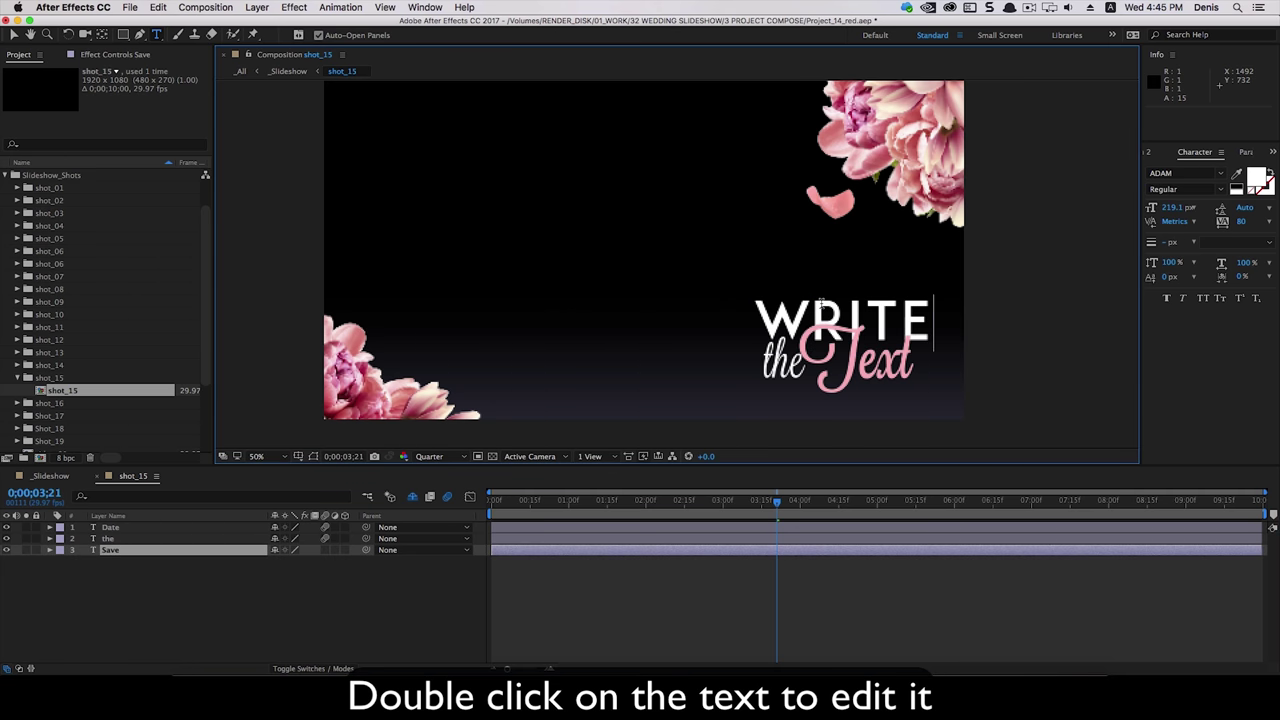
pyautogui.click(343, 651)
# Replace the word "the" with "your" in the shot_15 title and return to the composition's first frame.
pyautogui.doubleClick(787, 358)
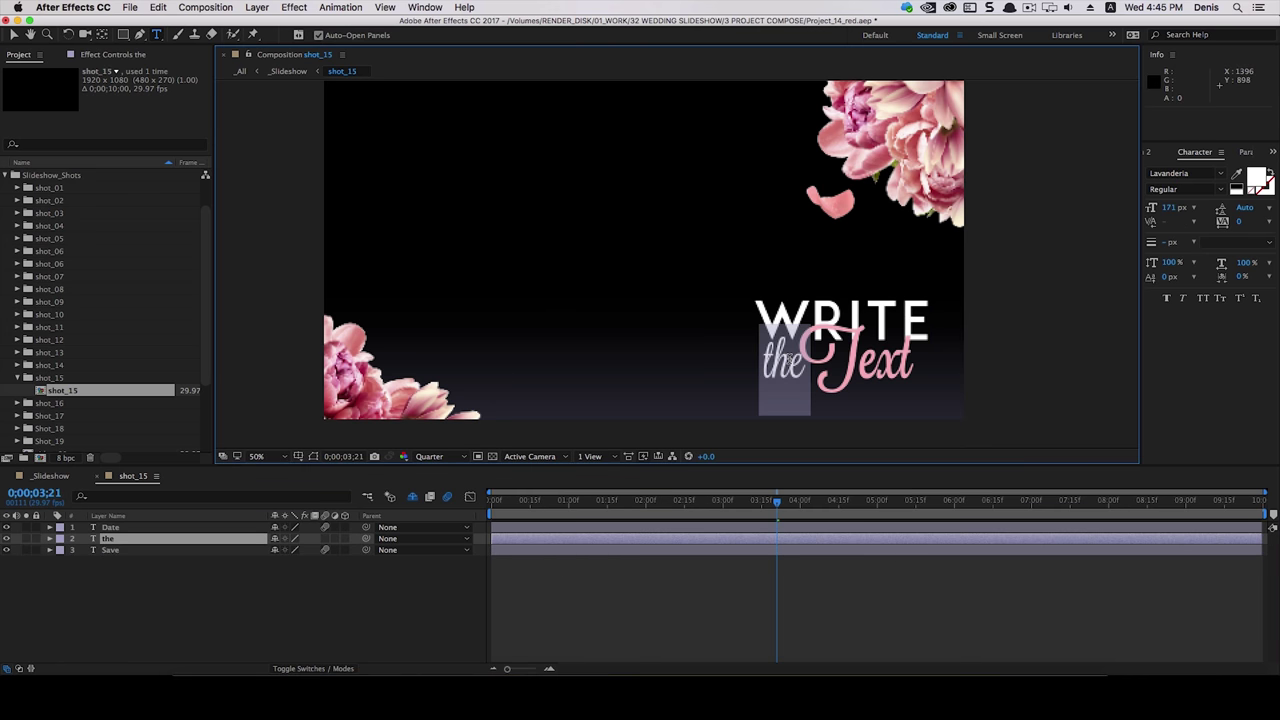
pyautogui.write('your')
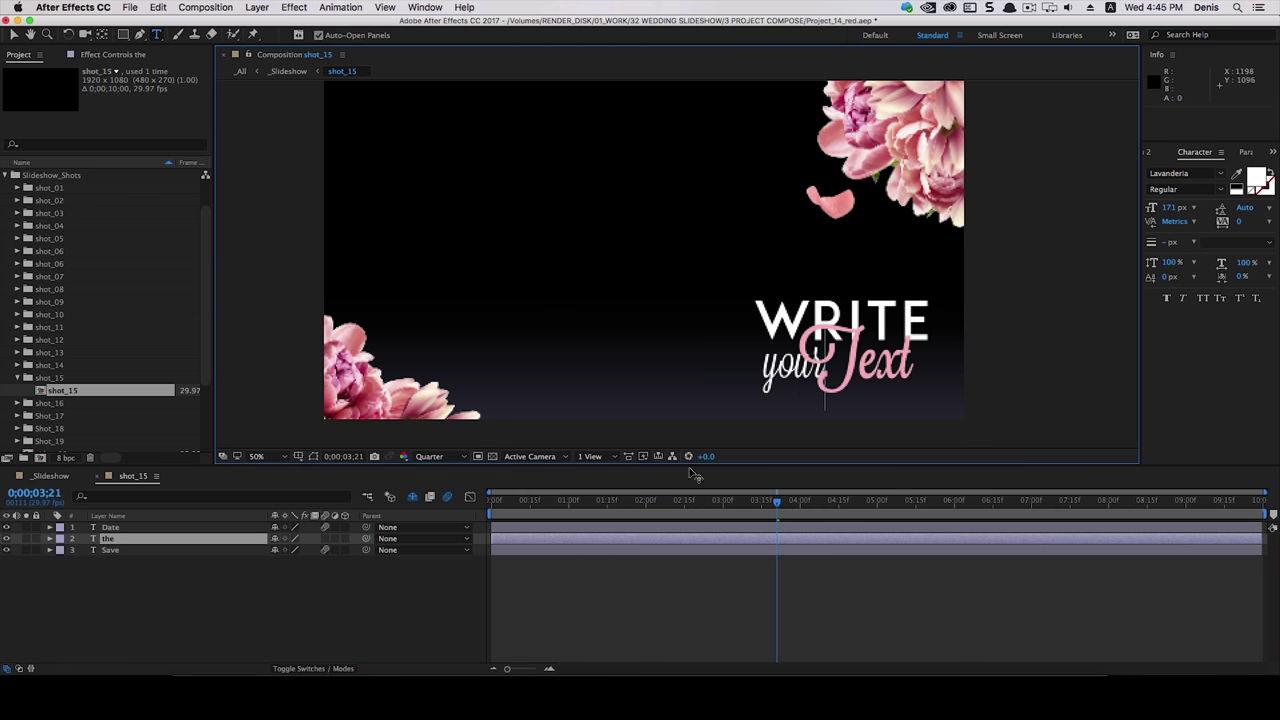
pyautogui.click(467, 573)
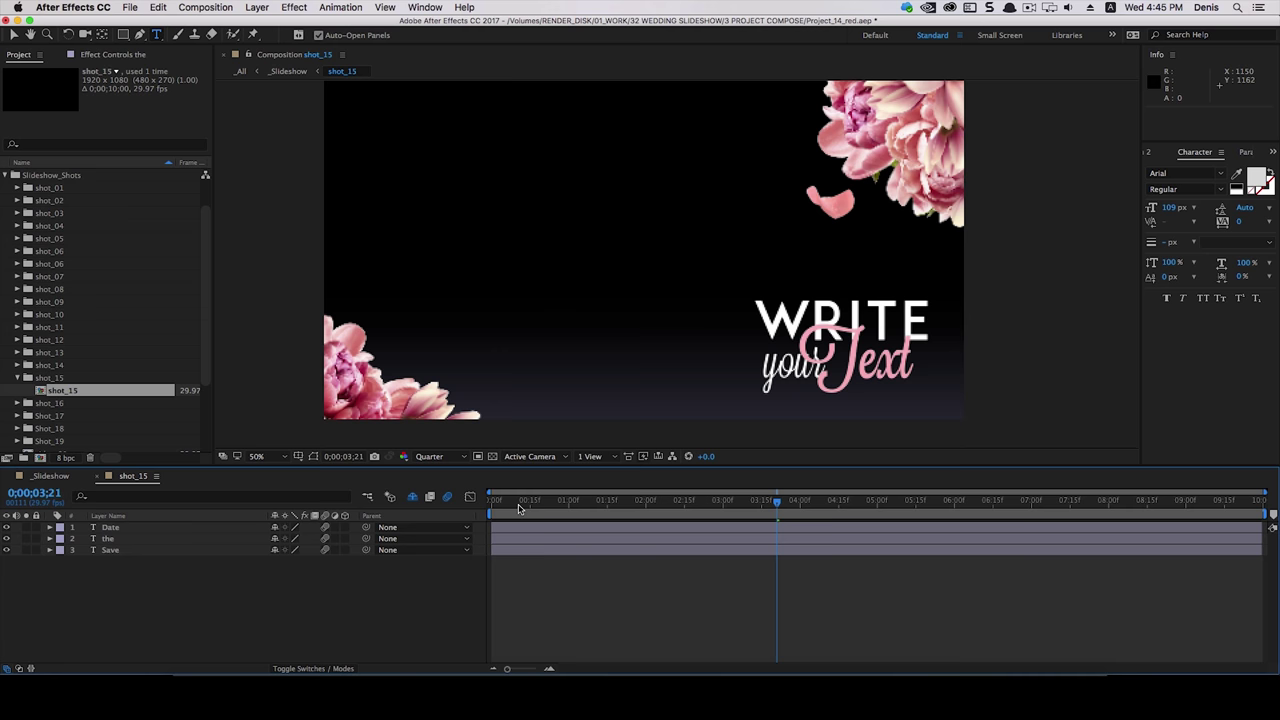
pyautogui.moveTo(519, 509); pyautogui.dragTo(450, 507)
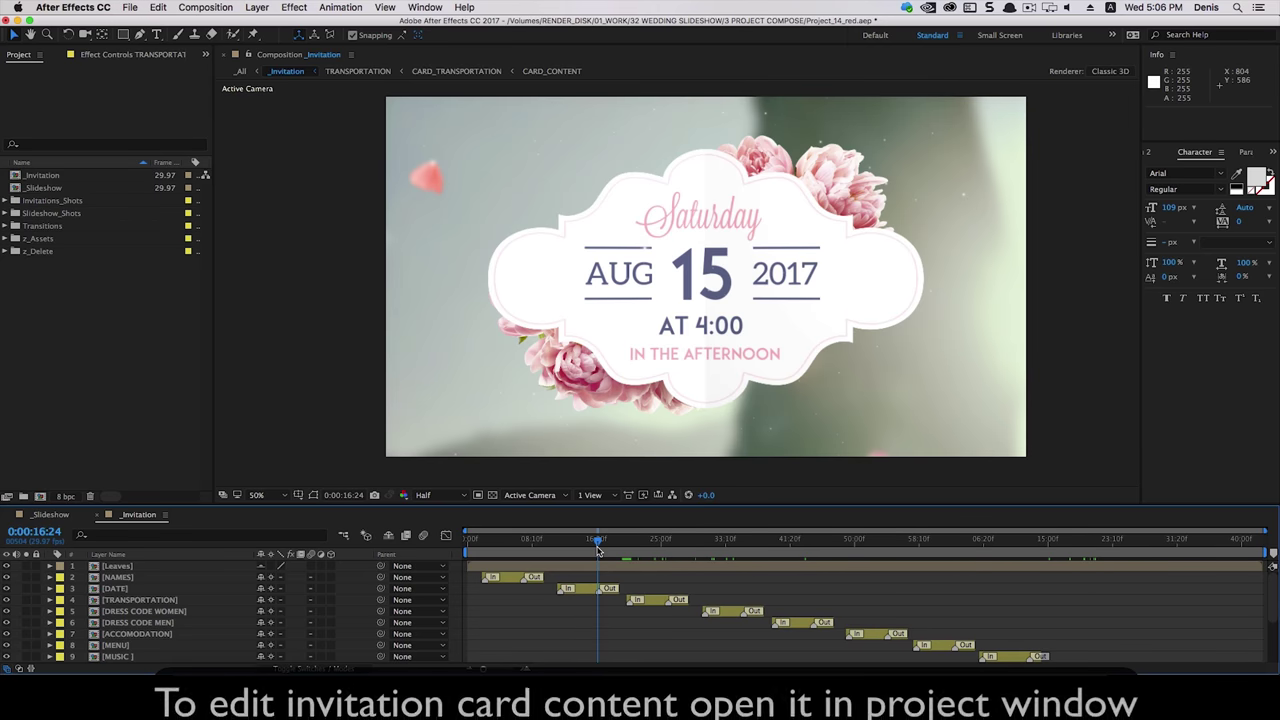
# Scrub _Invitation to the date card at 0:00:15:15 and select the DATE layer.
pyautogui.click(570, 541)
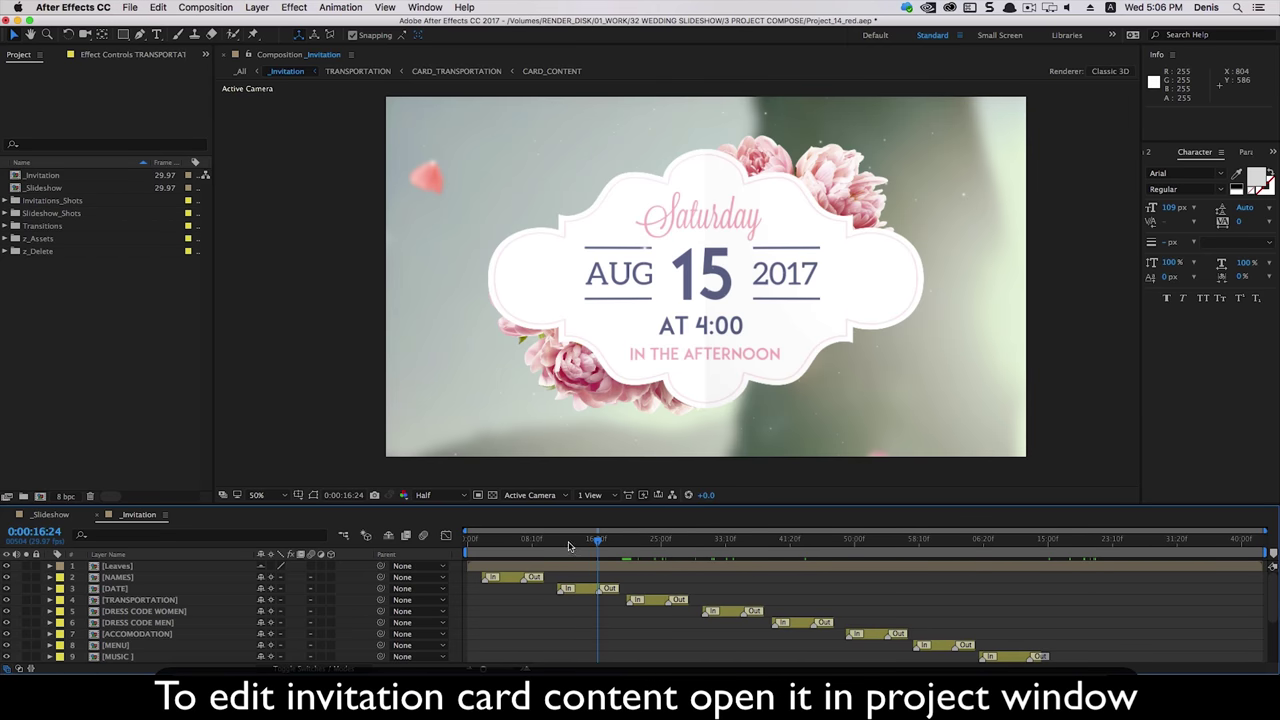
pyautogui.moveTo(570, 541); pyautogui.dragTo(587, 541)
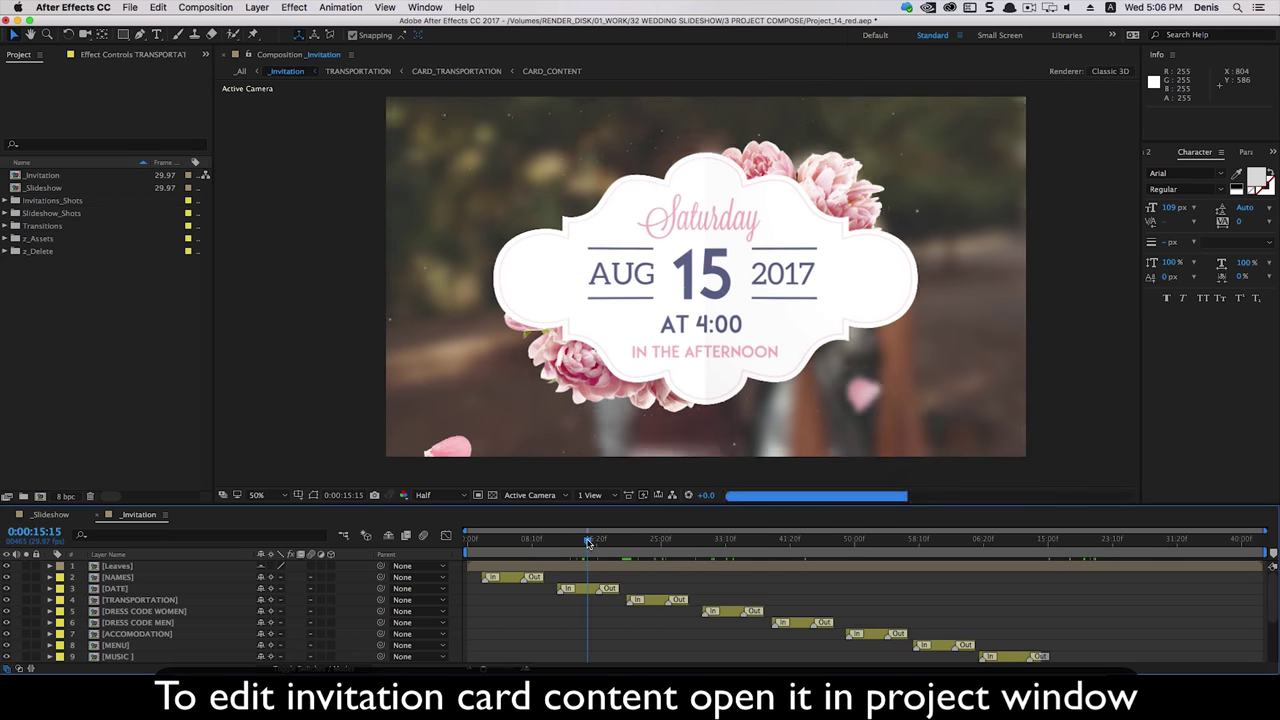
pyautogui.click(474, 588)
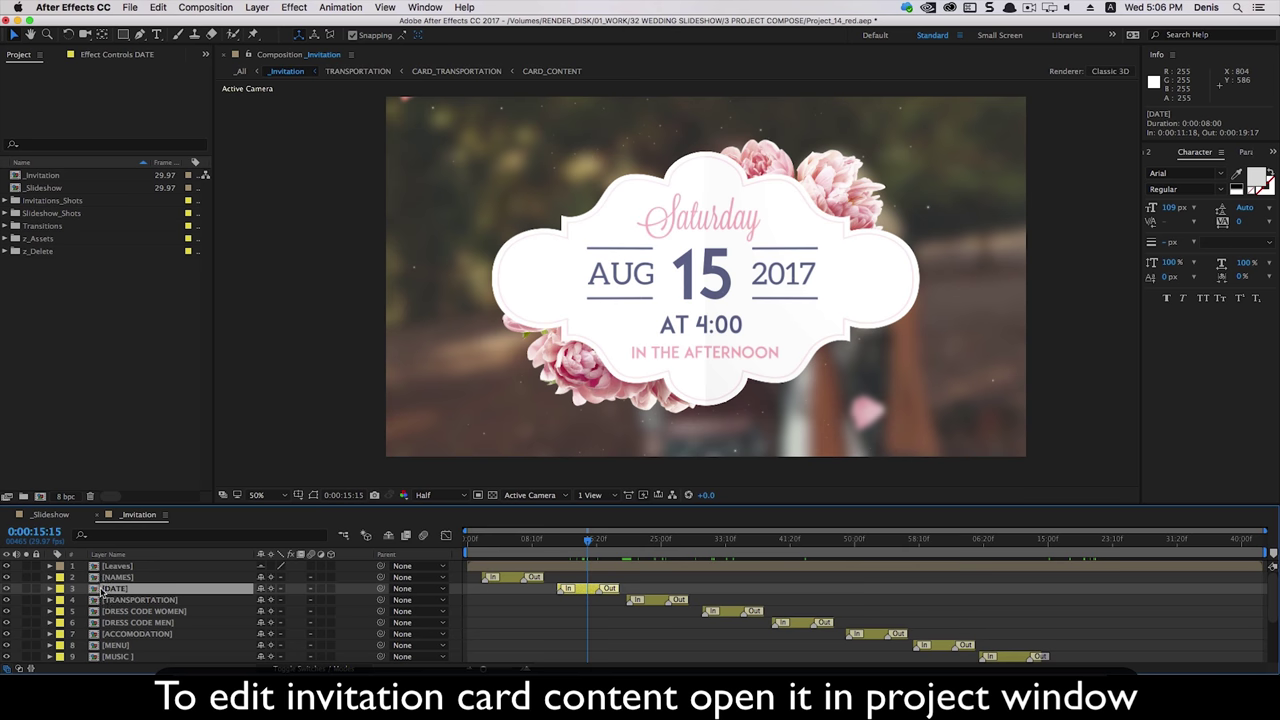
# Open the CARD_CONTENT composition from the CARD_DATE folder in Invitations_Shots and play its animation.
pyautogui.click(5, 201)
pyautogui.click(27, 225)
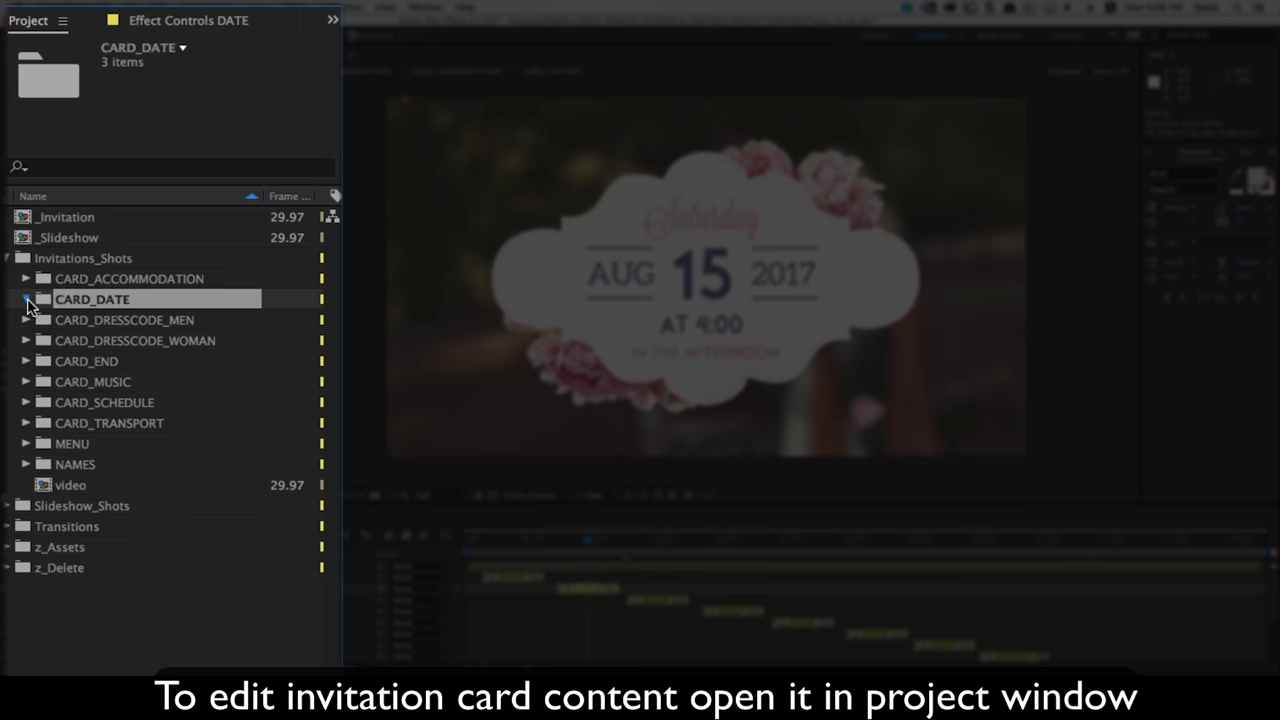
pyautogui.click(27, 300)
pyautogui.click(90, 319)
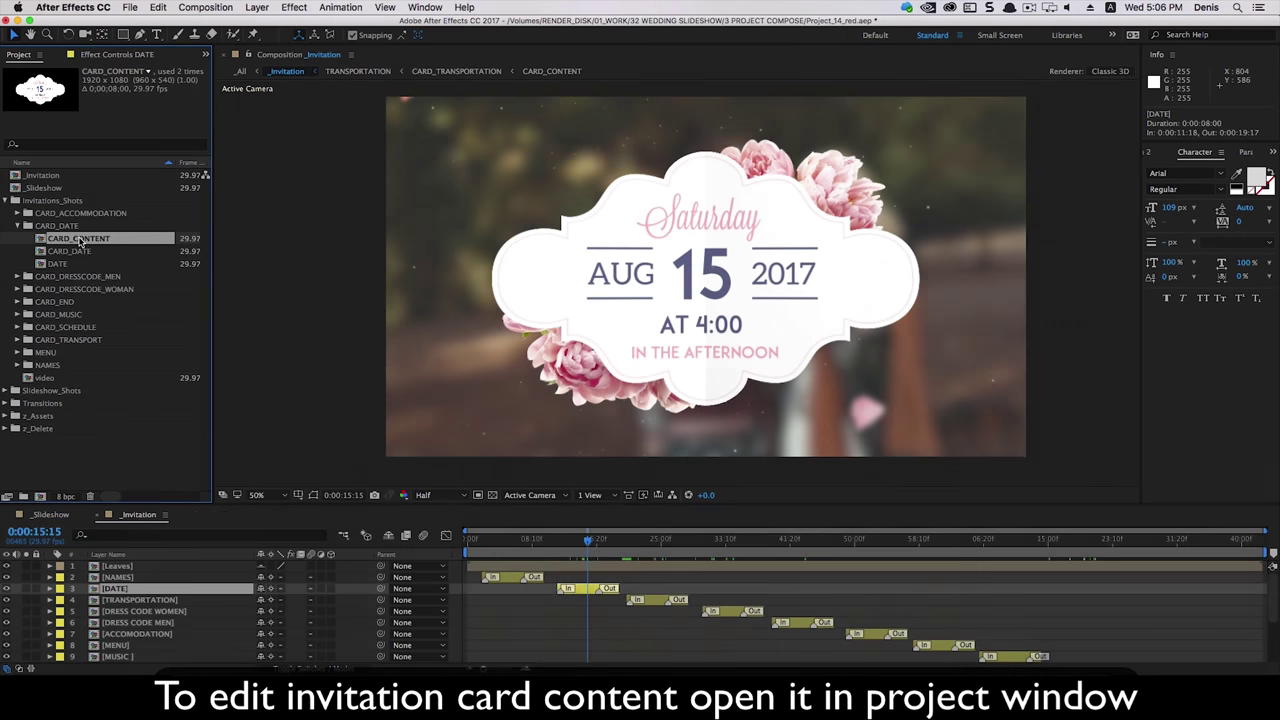
pyautogui.doubleClick(80, 240)
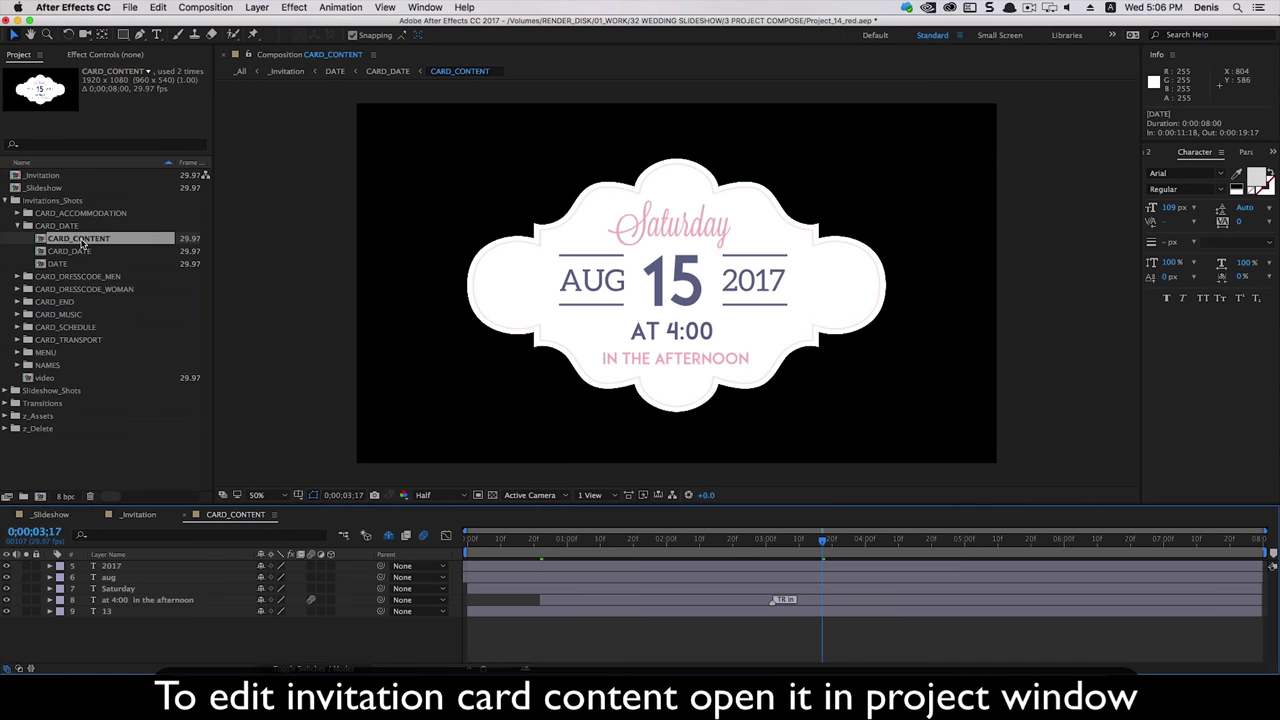
pyautogui.click(528, 532)
pyautogui.press('space')
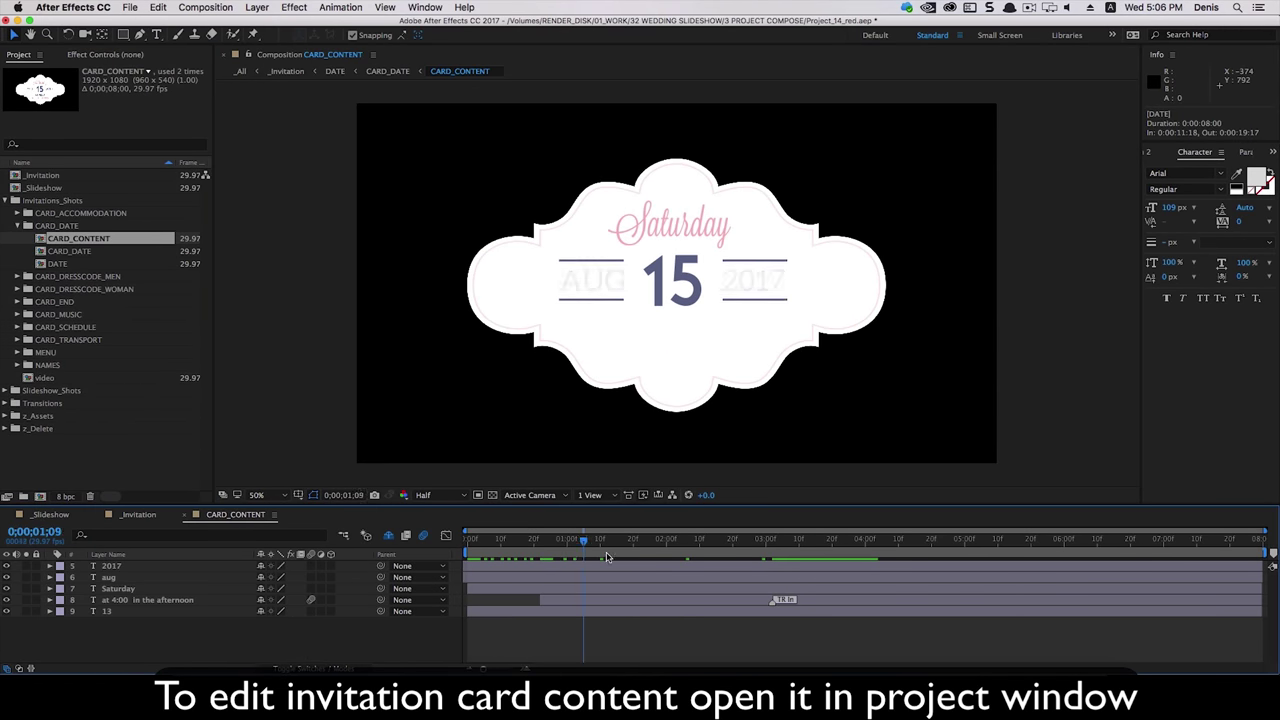
# Set the day on the date card to 5 and the month to SEP.
pyautogui.doubleClick(686, 286)
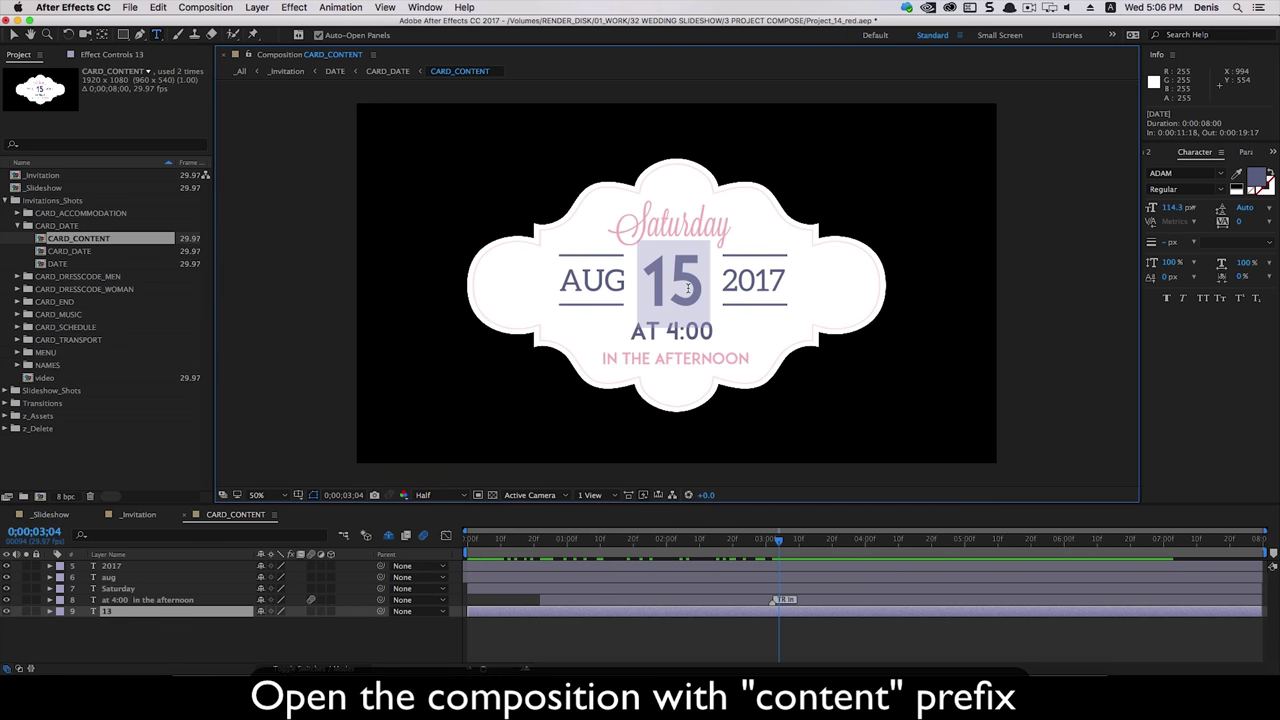
pyautogui.write('5')
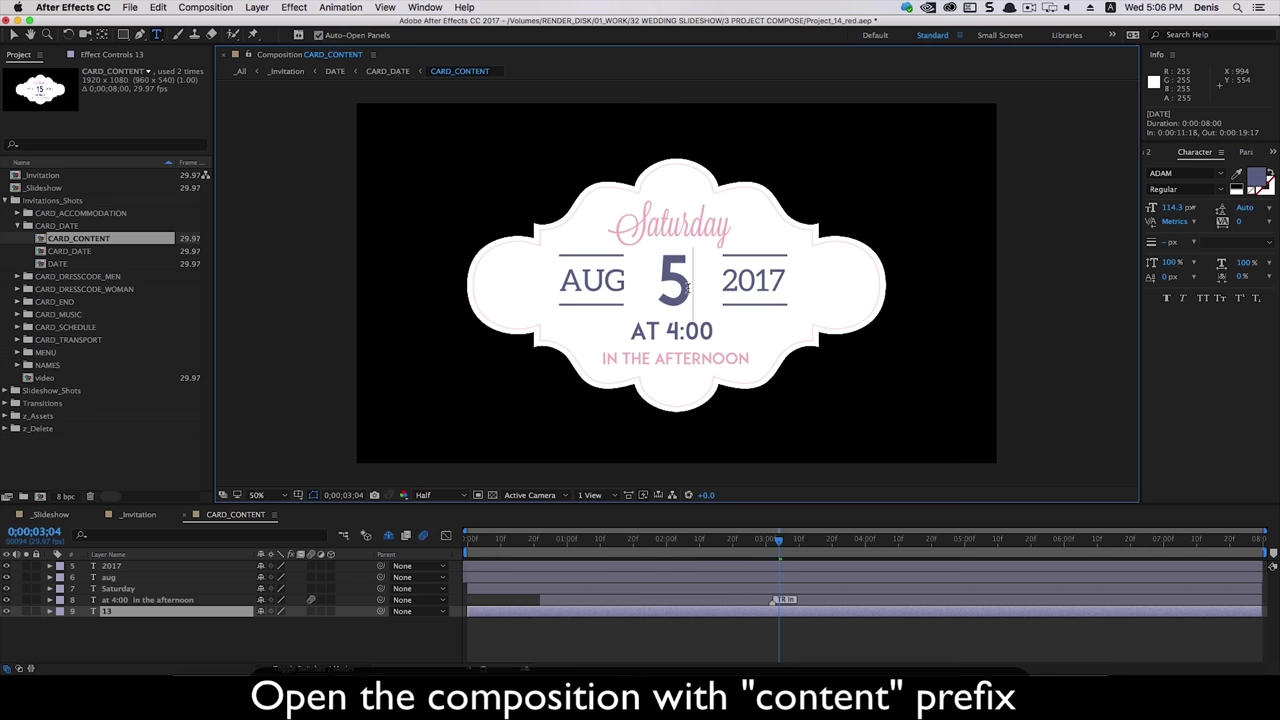
pyautogui.click(370, 639)
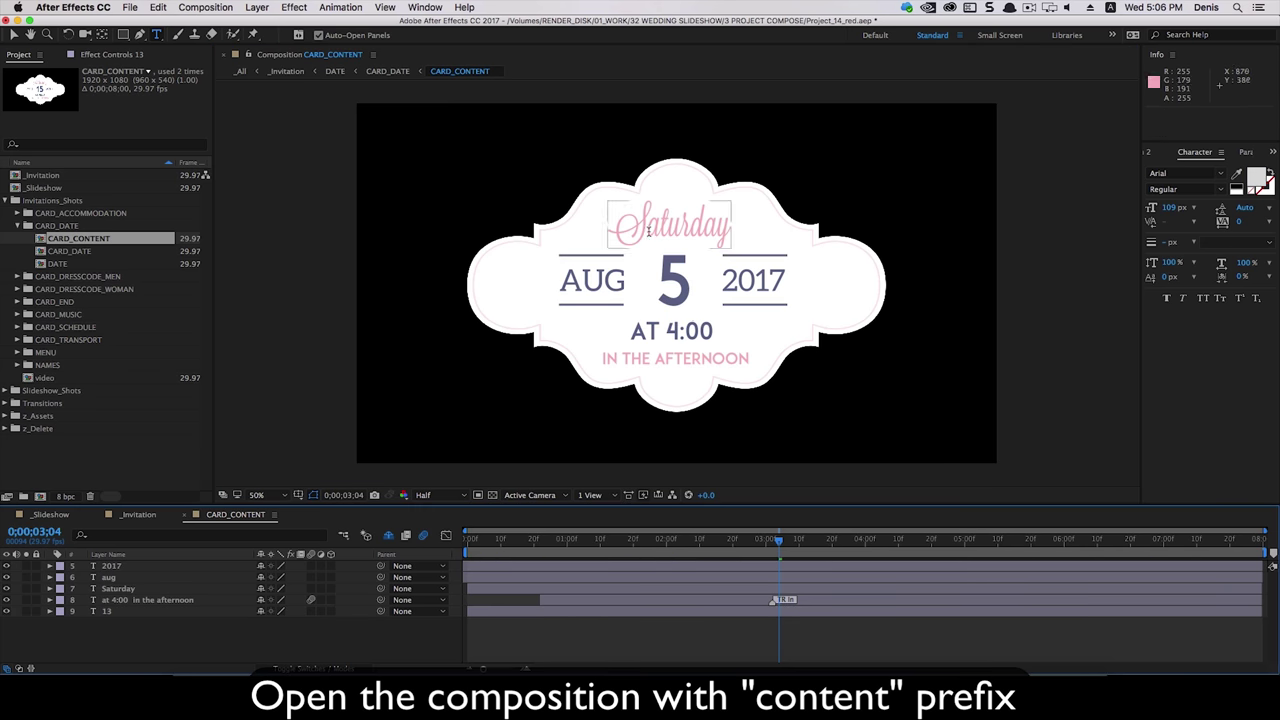
pyautogui.doubleClick(597, 281)
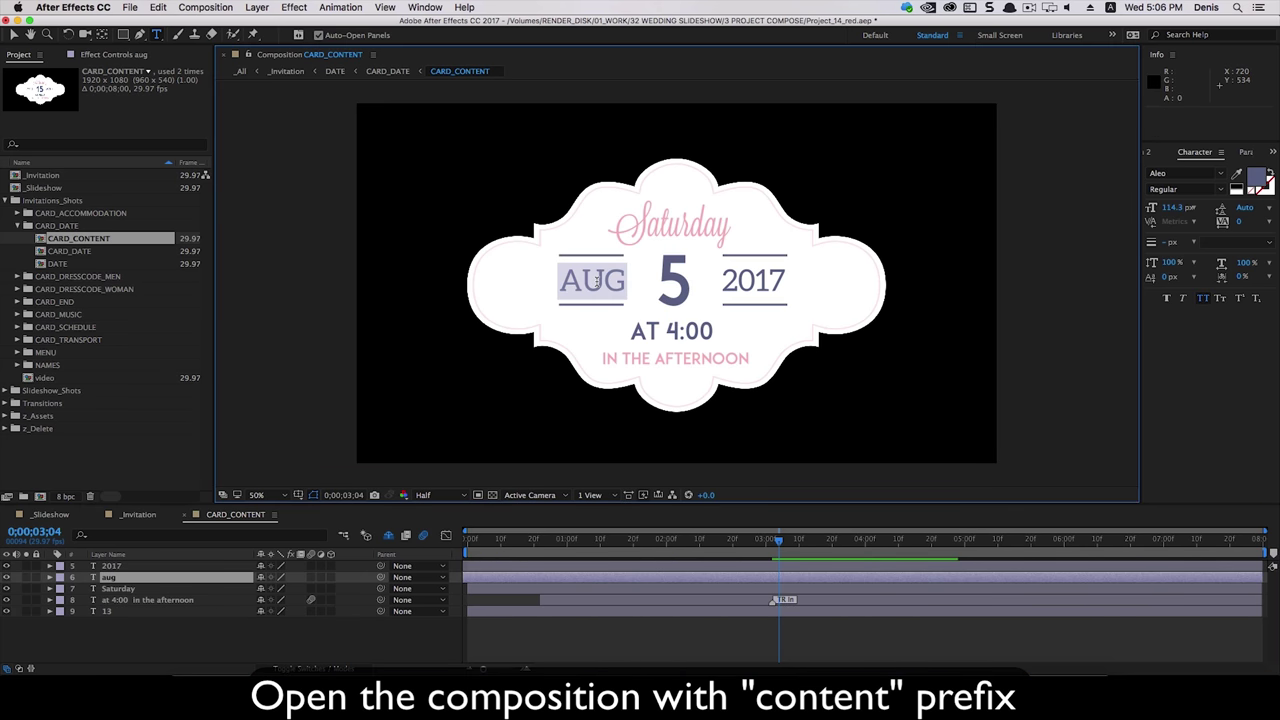
pyautogui.write('SEP')
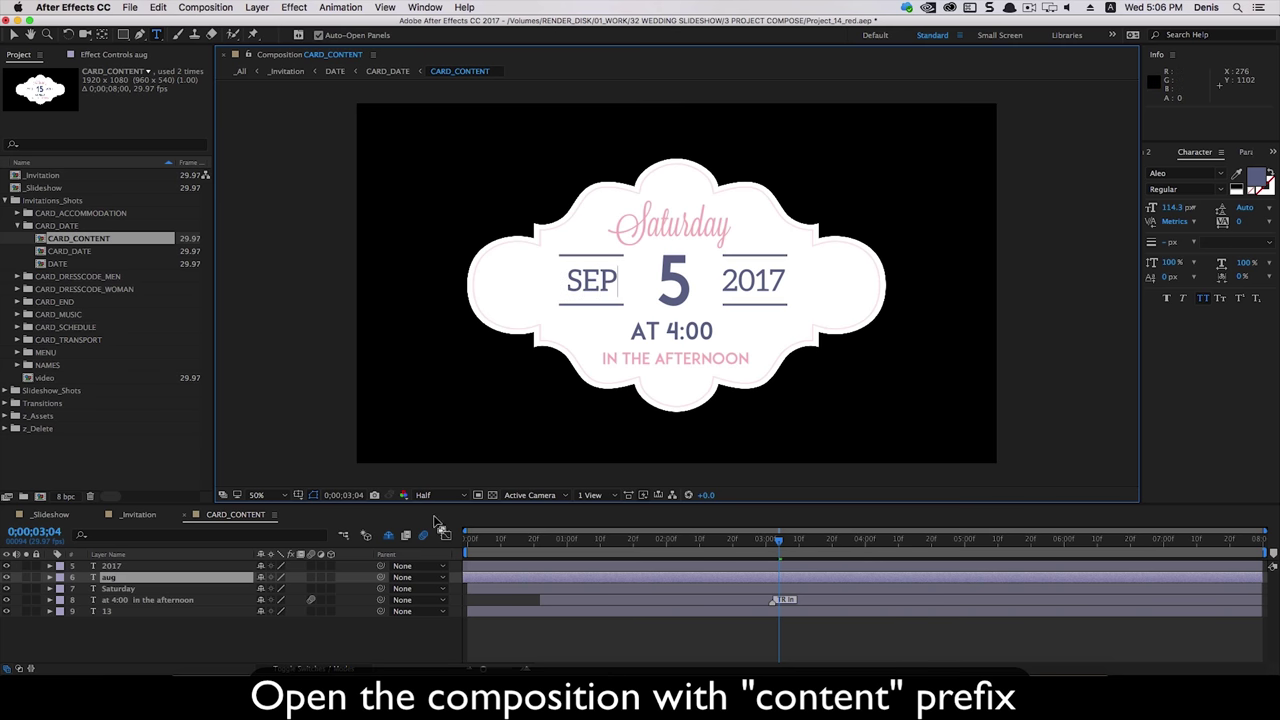
pyautogui.click(426, 656)
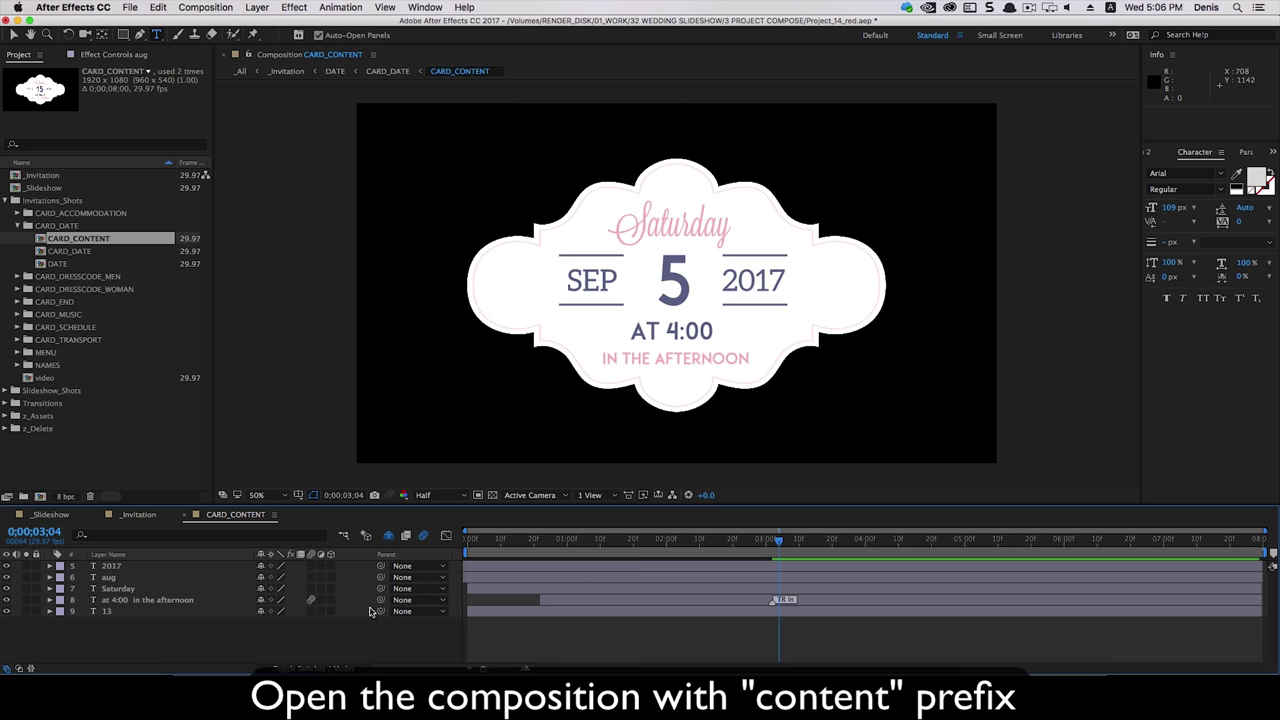
# Return to the _Invitation composition to check the edited date card, and select the TRANSPORTATION layer.
pyautogui.click(187, 515)
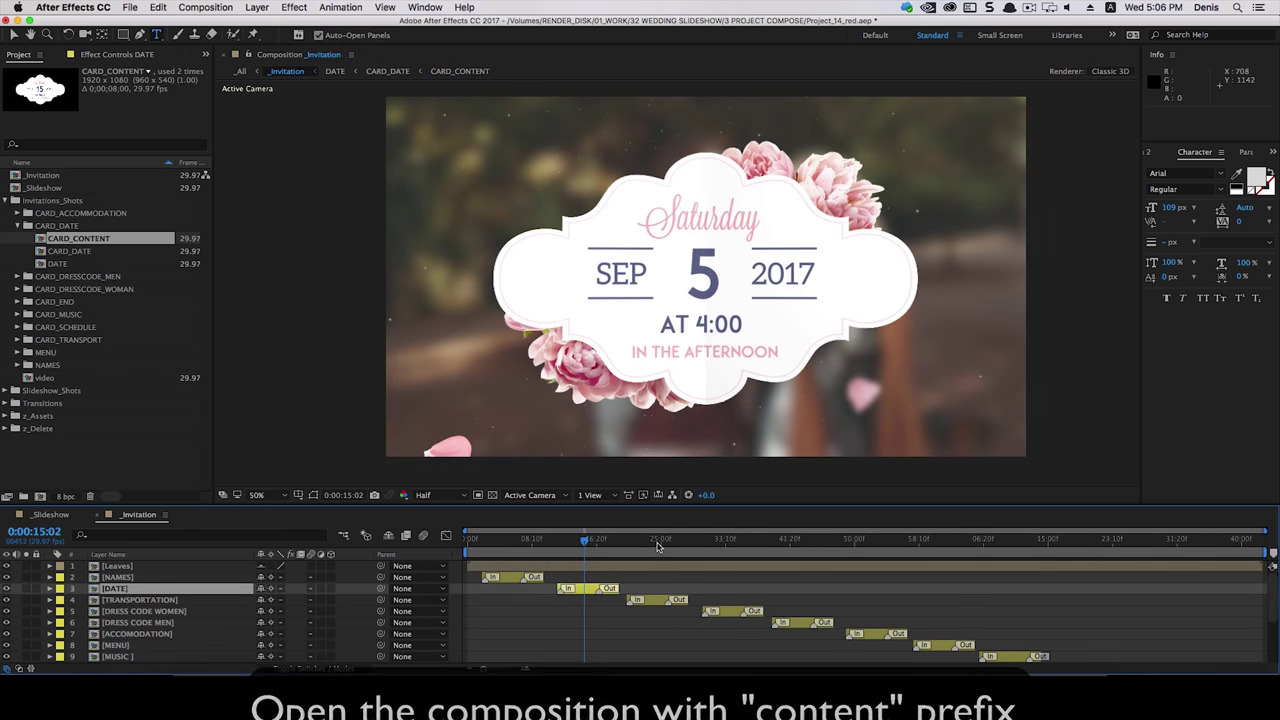
pyautogui.click(657, 608)
pyautogui.click(649, 603)
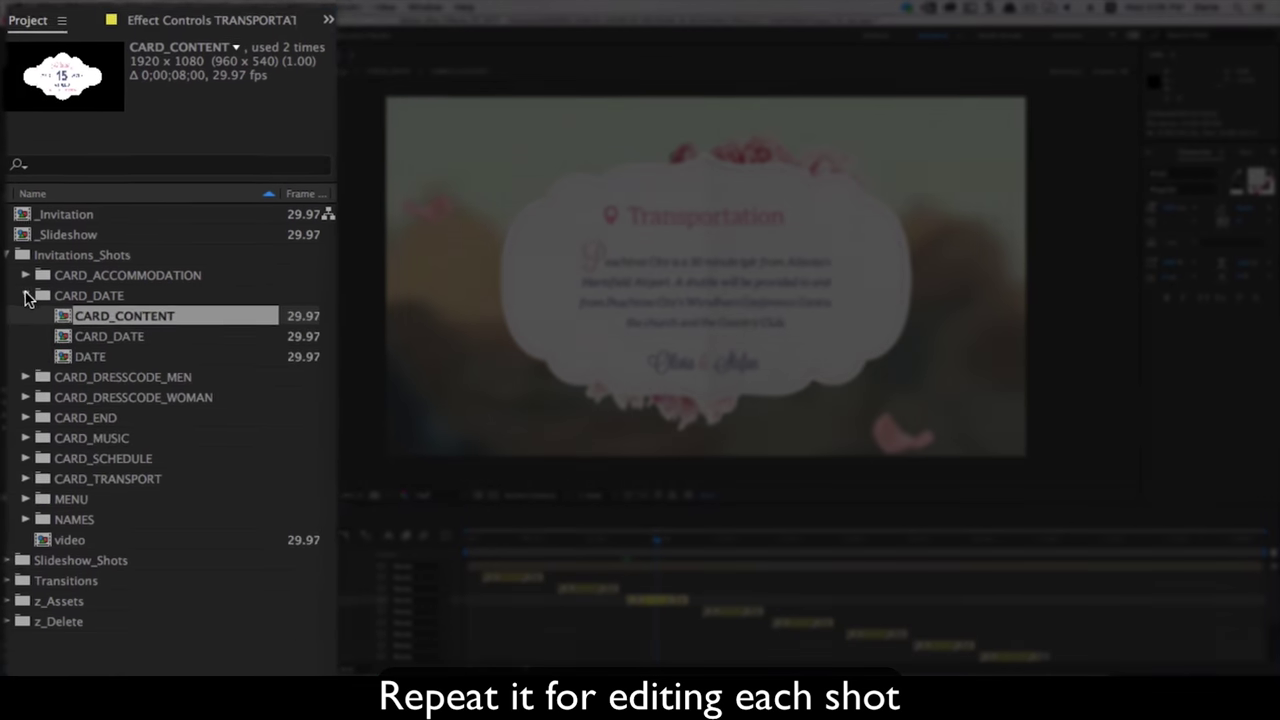
# Open the CARD_CONTENT composition from the CARD_TRANSPORT folder, scrub through its animation, and select the Transportation heading text.
pyautogui.click(17, 225)
pyautogui.click(108, 424)
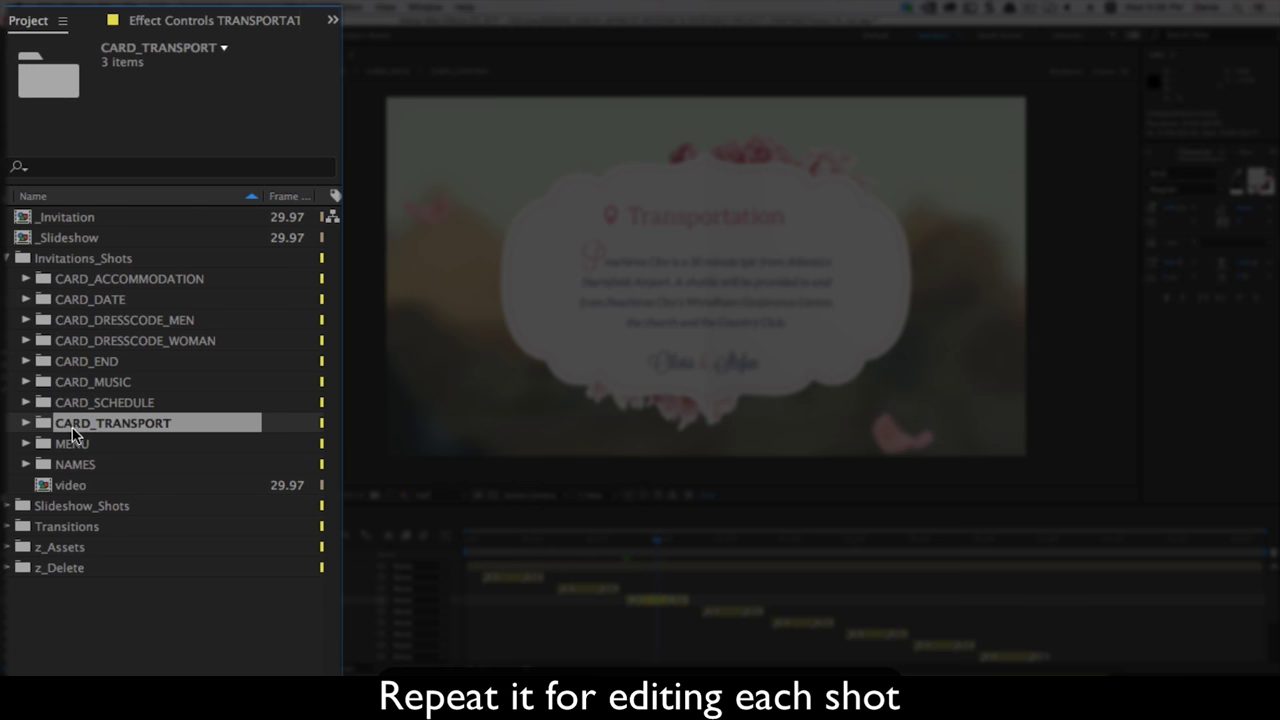
pyautogui.click(24, 423)
pyautogui.click(140, 445)
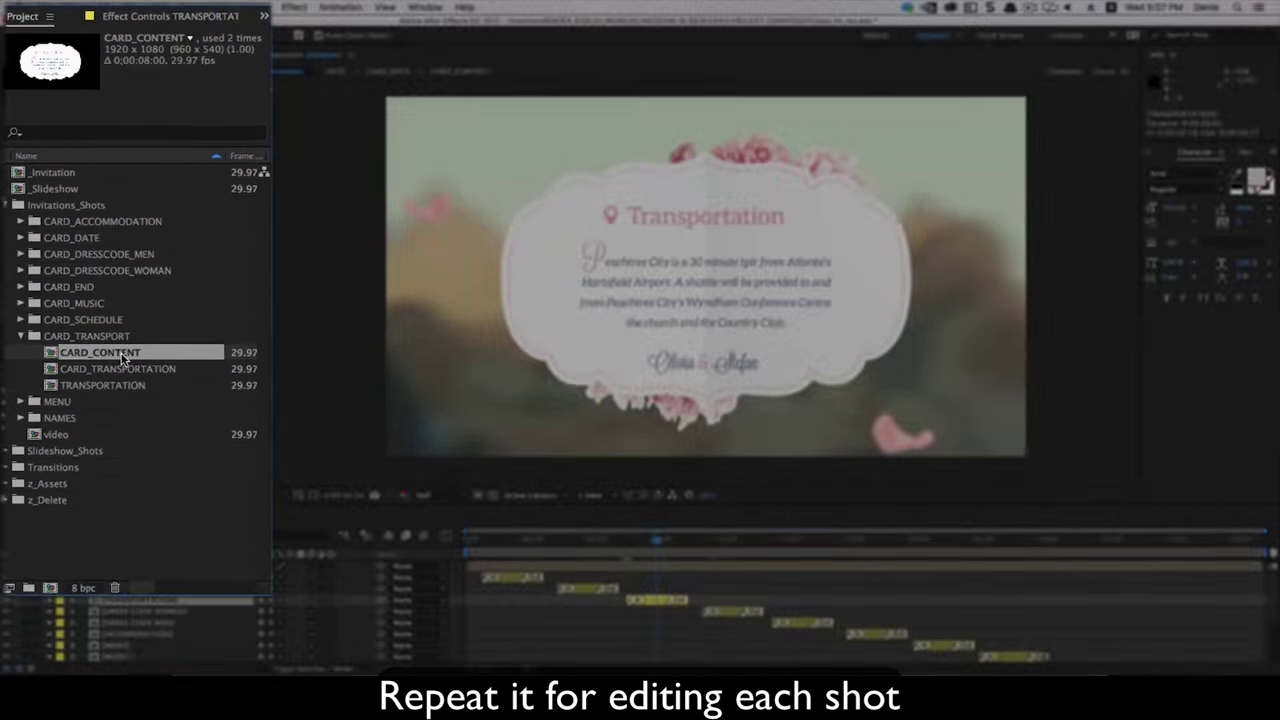
pyautogui.doubleClick(150, 446)
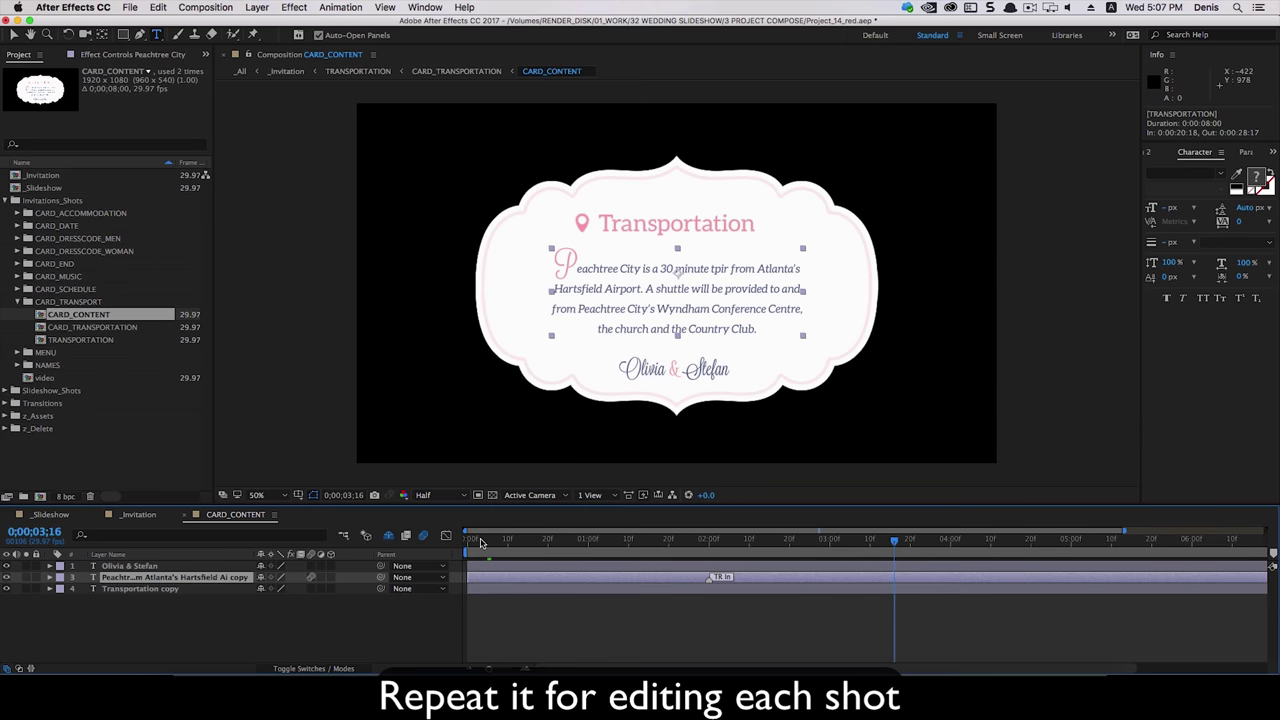
pyautogui.moveTo(480, 542); pyautogui.dragTo(767, 577)
pyautogui.moveTo(757, 224); pyautogui.dragTo(597, 224)
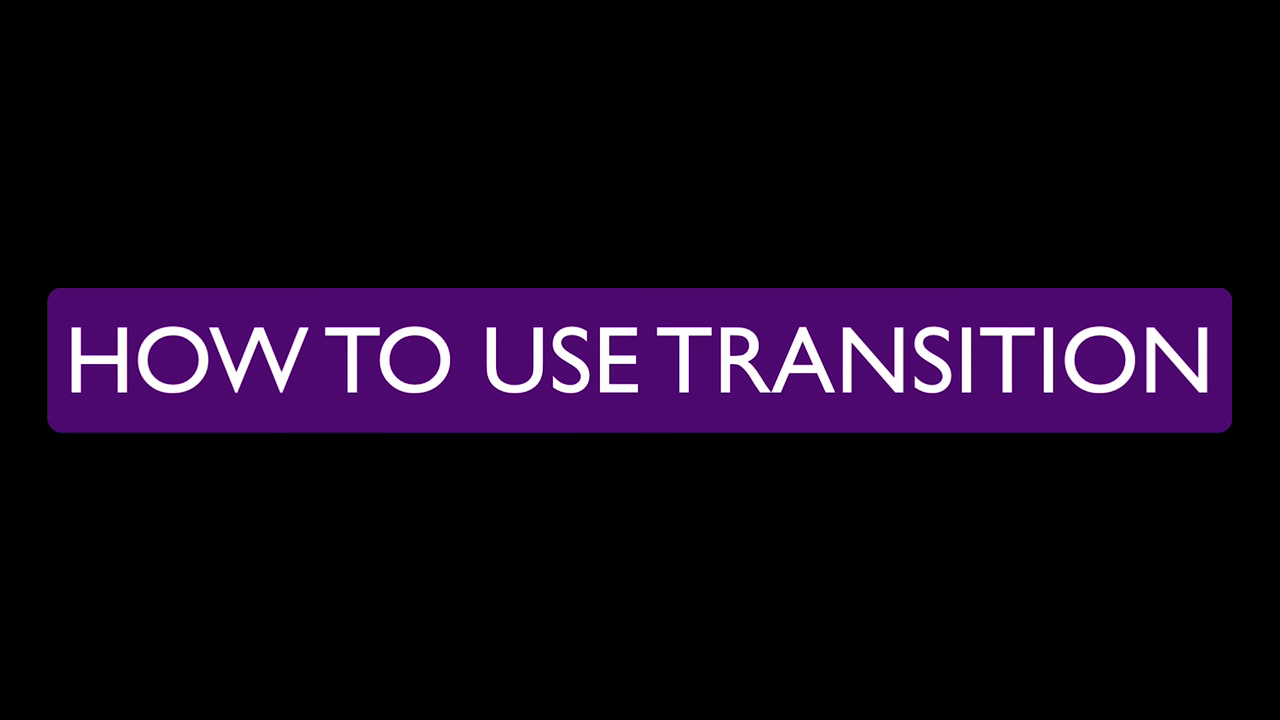
# Select Shot_03 in the _Slideshow composition and move the current time to the shot's start at 0:00:19:15.
pyautogui.click(752, 626)
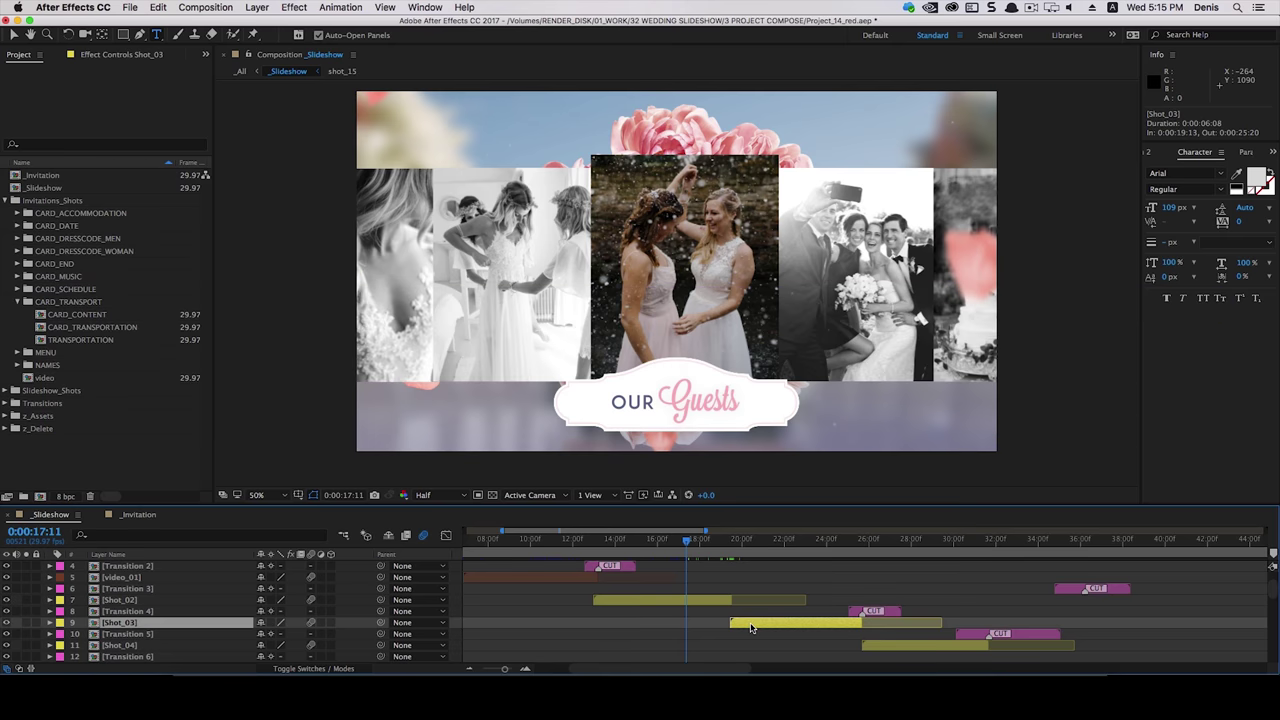
pyautogui.click(728, 604)
pyautogui.click(744, 622)
pyautogui.moveTo(714, 548); pyautogui.dragTo(731, 553)
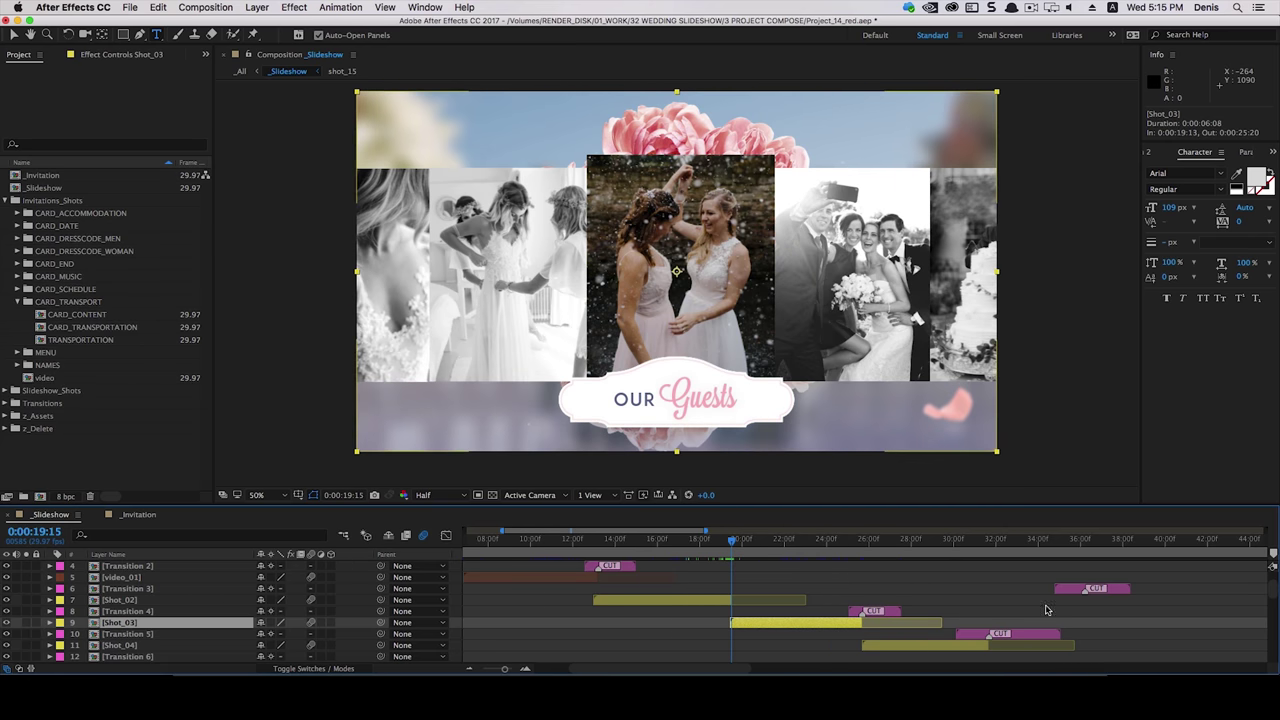
# Move Transition 3 over the junction of Shot_02 and Shot_03 so its CUT marker lies at the end of Shot_02.
pyautogui.moveTo(1063, 593); pyautogui.dragTo(719, 596)
pyautogui.moveTo(505, 668); pyautogui.dragTo(530, 668)
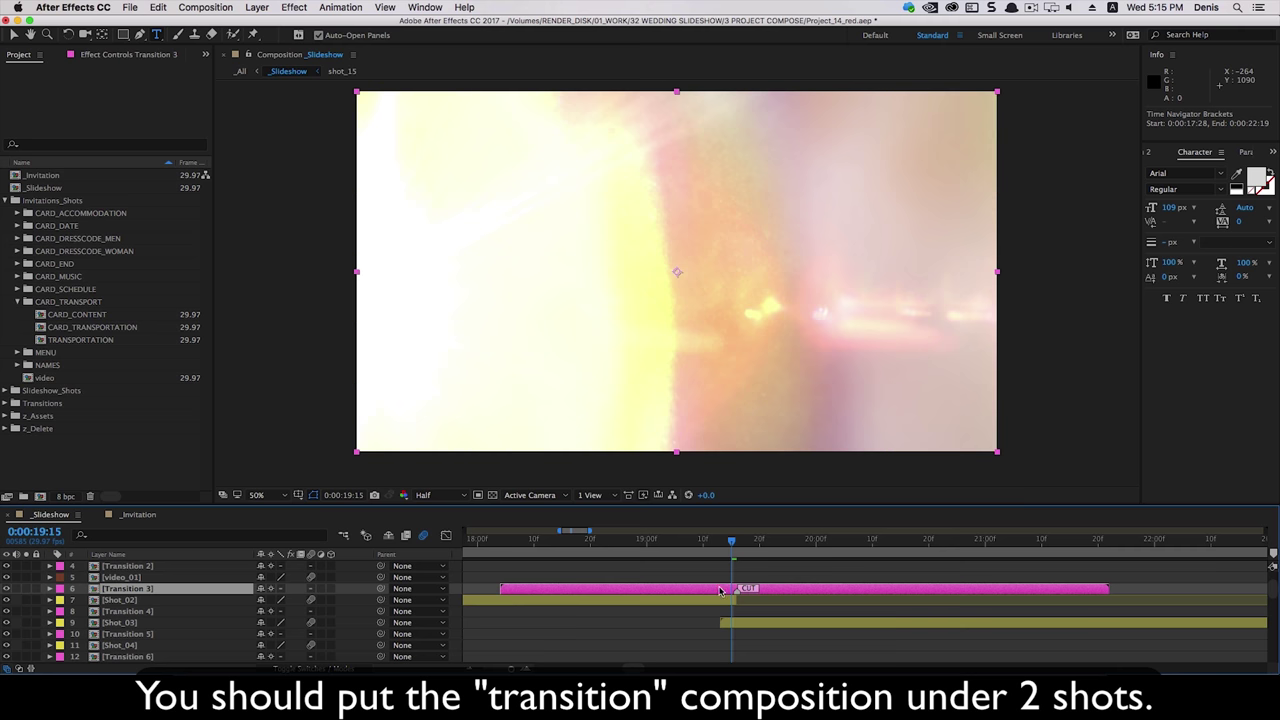
pyautogui.moveTo(720, 591)
pyautogui.mouseDown()
pyautogui.moveTo(706, 594)
pyautogui.moveTo(737, 590)
pyautogui.mouseUp()
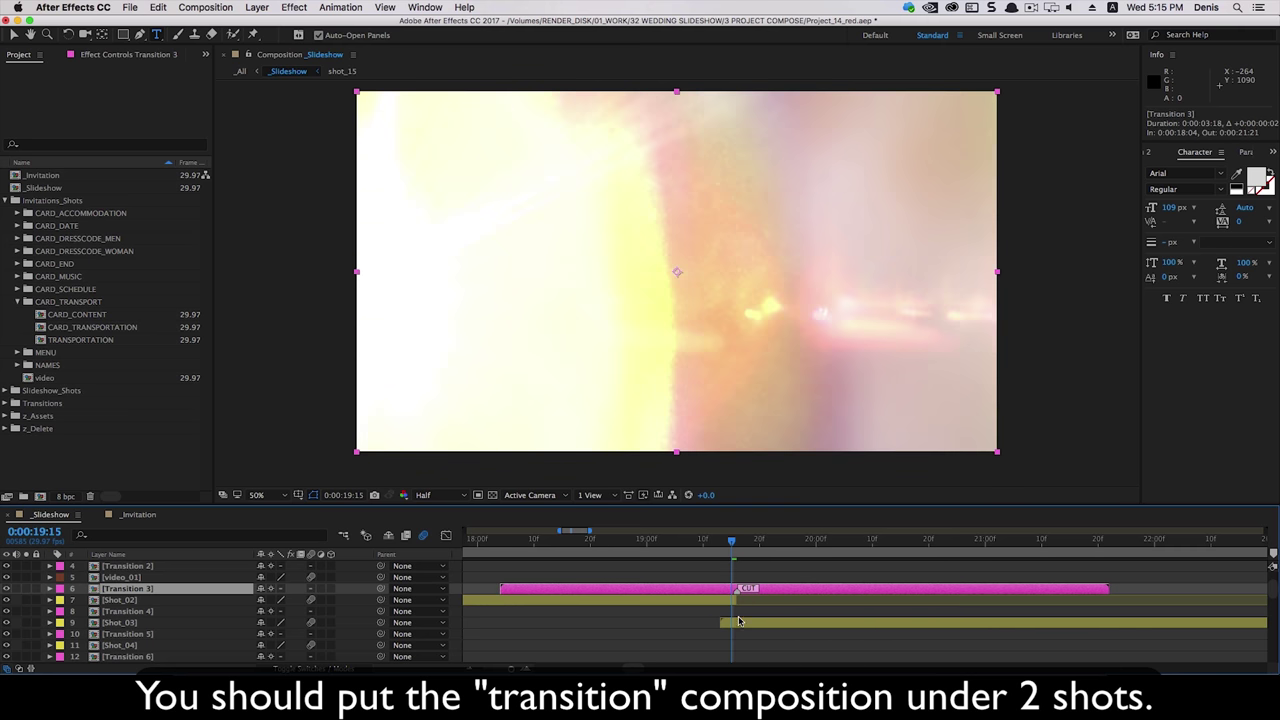
# Trim the start of Shot_03 to 0:00:19:16 and check the CUT marker of Transition 3 against both shots at that frame.
pyautogui.click(722, 622)
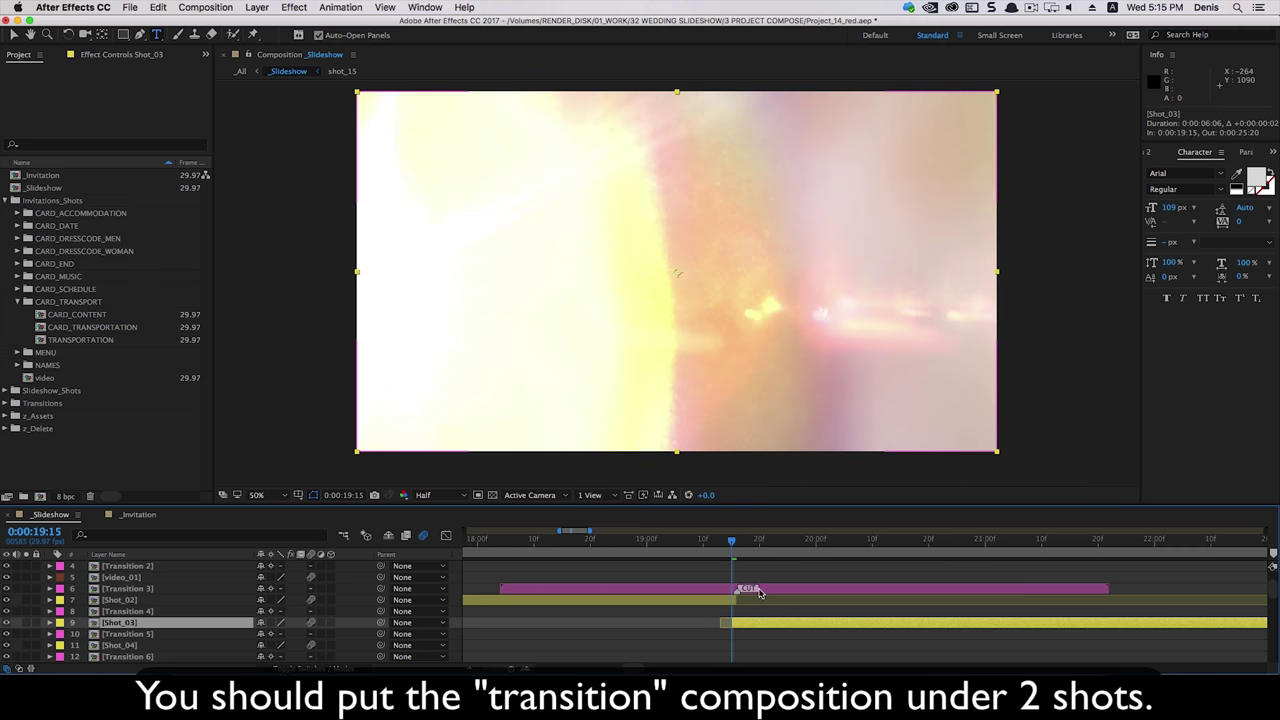
pyautogui.click(769, 593)
pyautogui.click(739, 623)
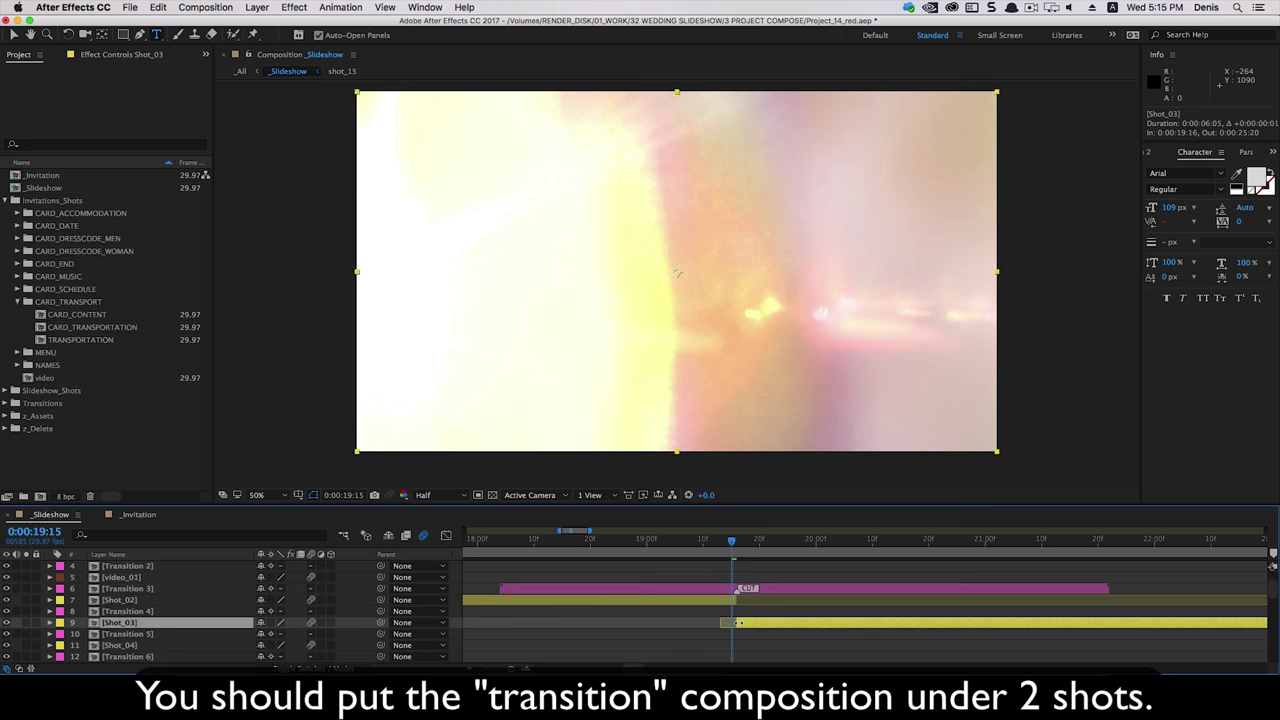
pyautogui.click(736, 545)
pyautogui.click(738, 590)
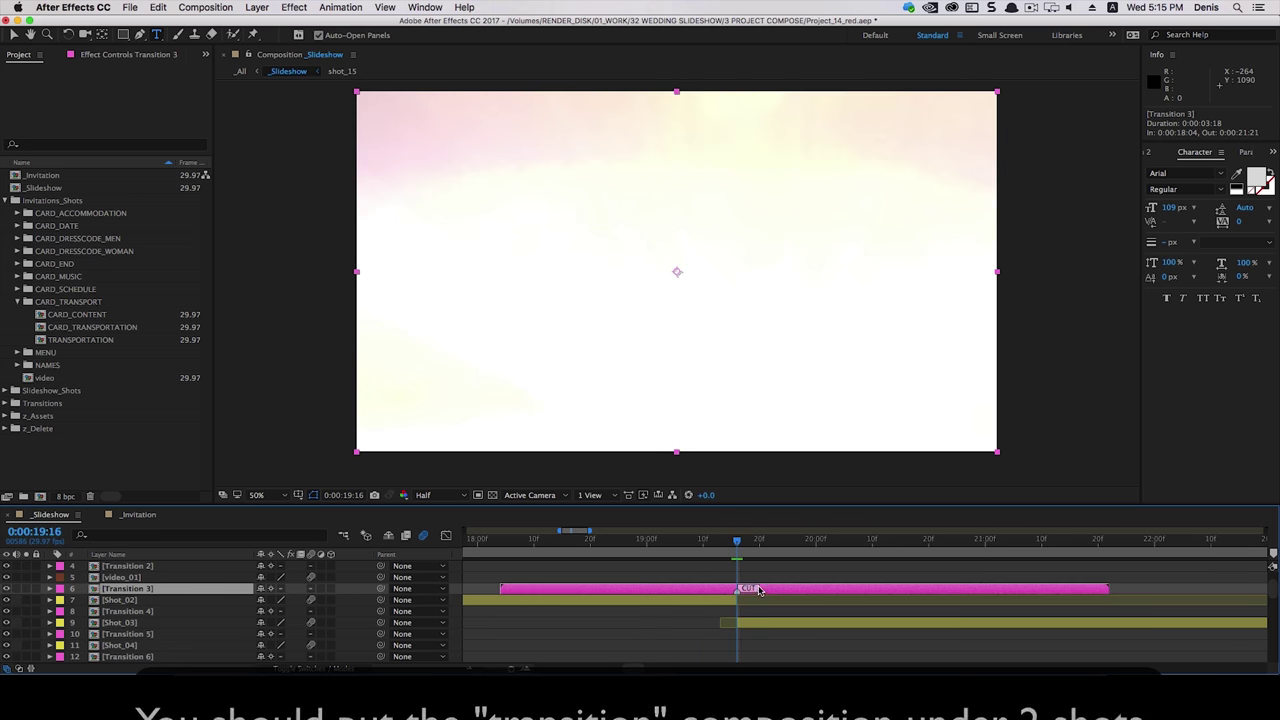
pyautogui.click(733, 599)
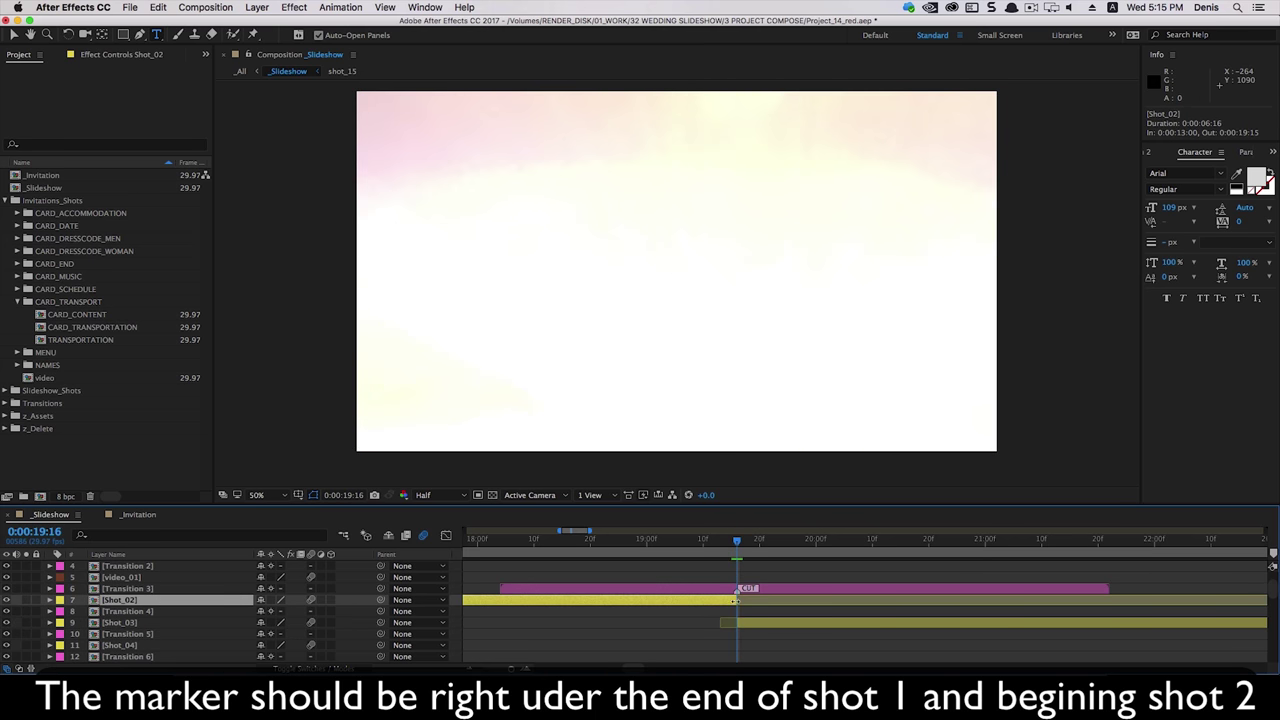
pyautogui.click(739, 623)
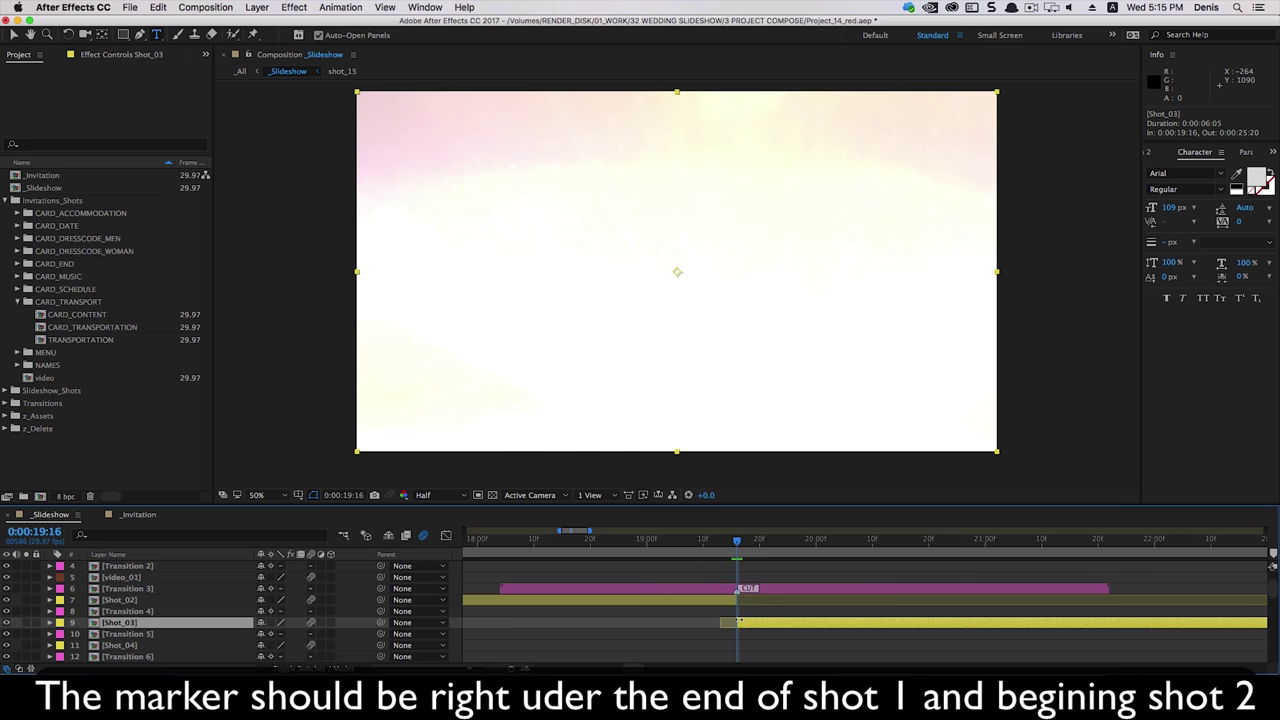
# Preview the transition between Shot_02 and Shot_03 from 0:00:18:13.
pyautogui.moveTo(737, 543); pyautogui.dragTo(709, 543)
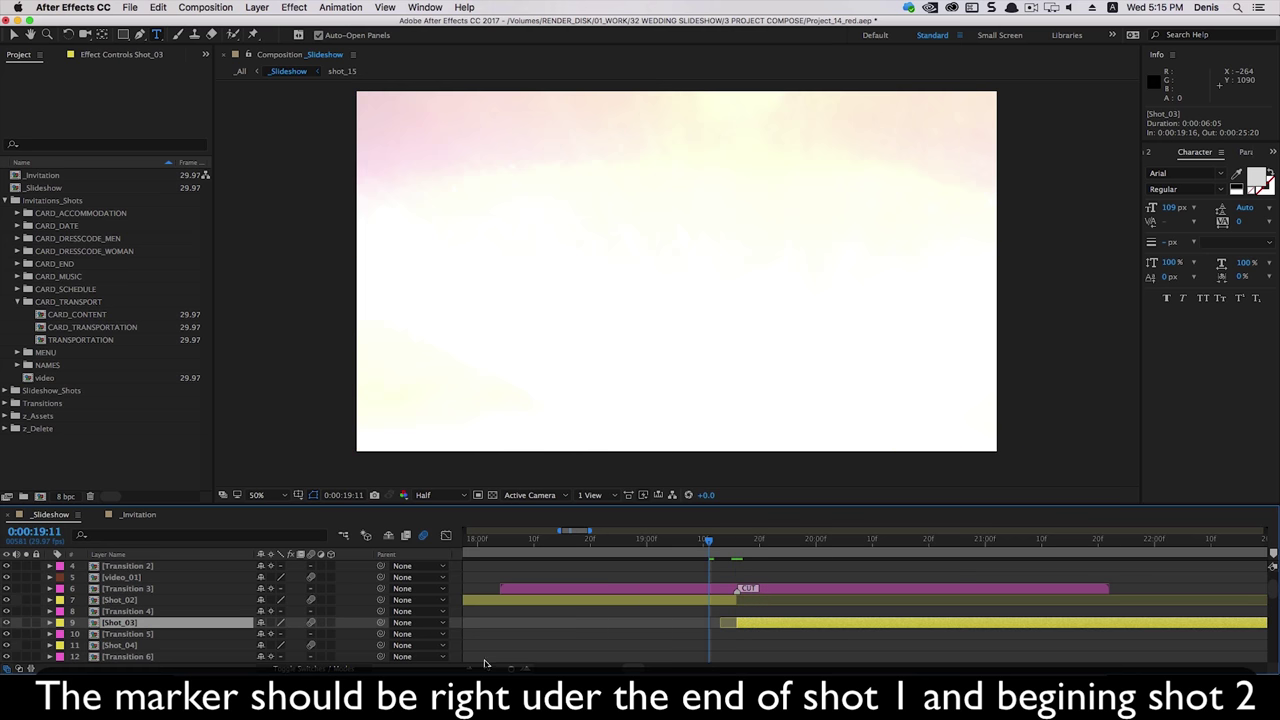
pyautogui.moveTo(484, 669); pyautogui.dragTo(470, 671)
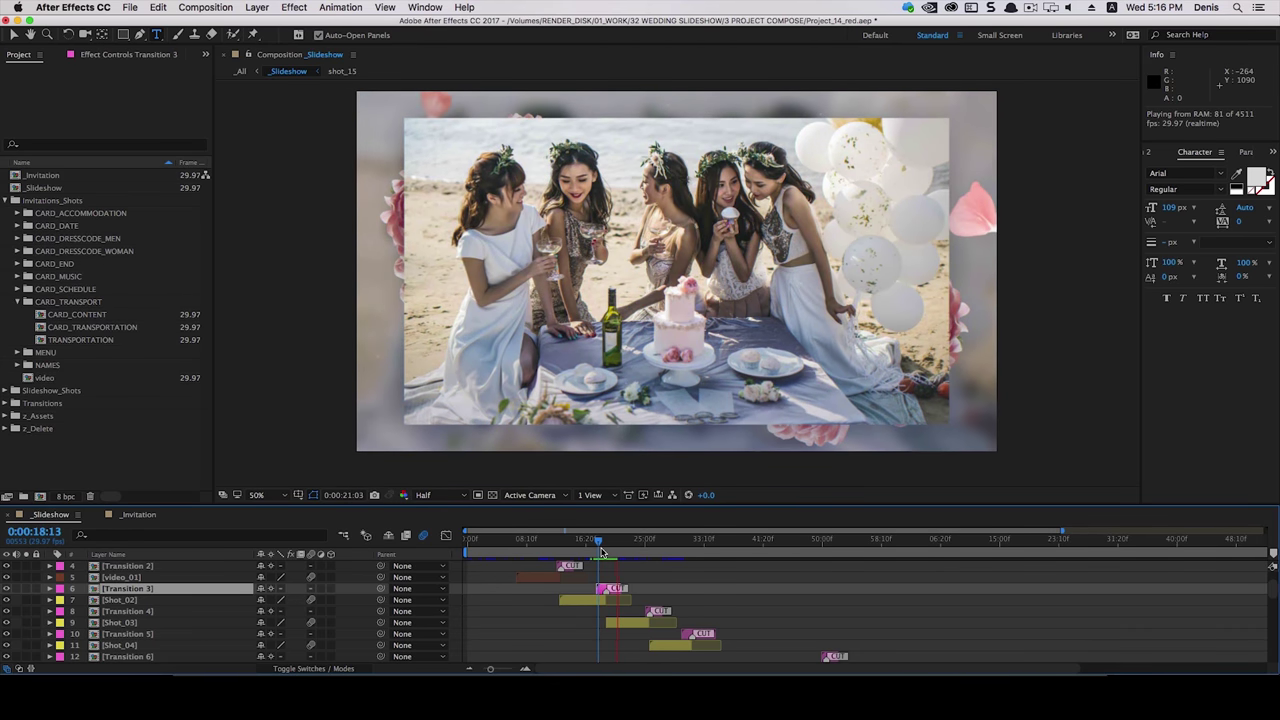
pyautogui.press('space')
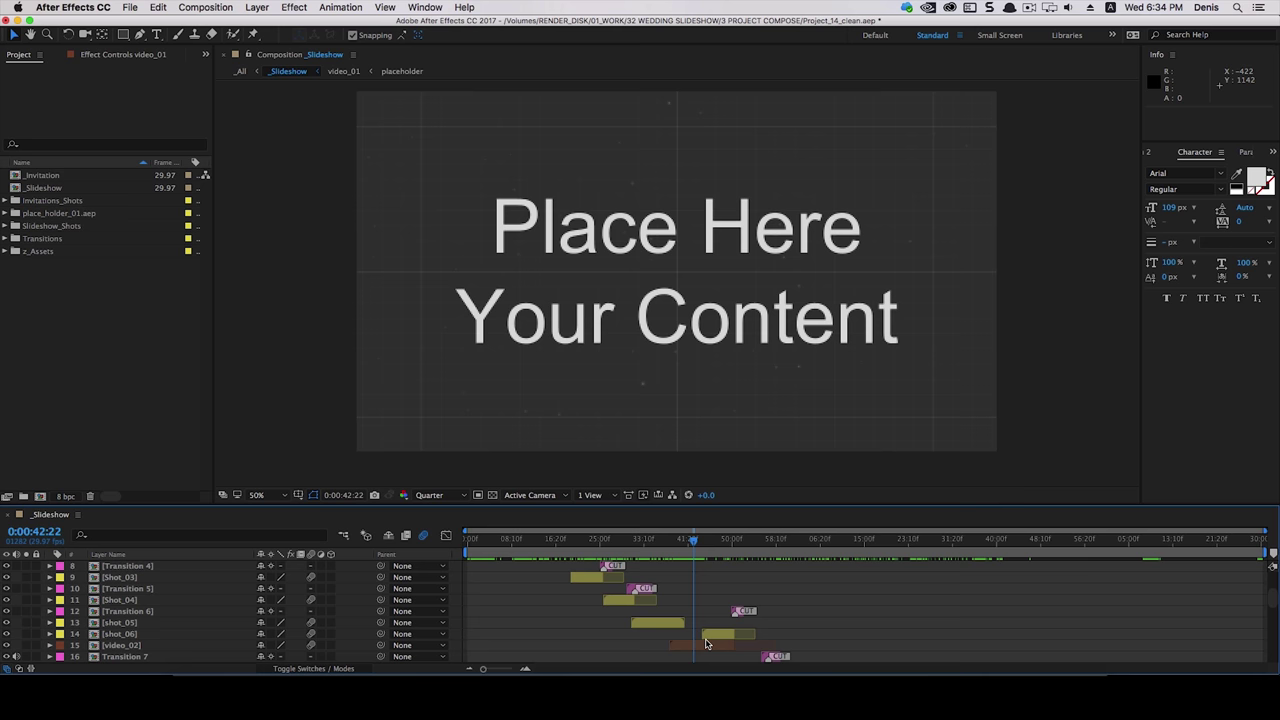
# Open the video_02 composition and add 103855315.mp4 from the 5 Video folder between Adjustment Layer 3 and the placeholder.
pyautogui.click(699, 646)
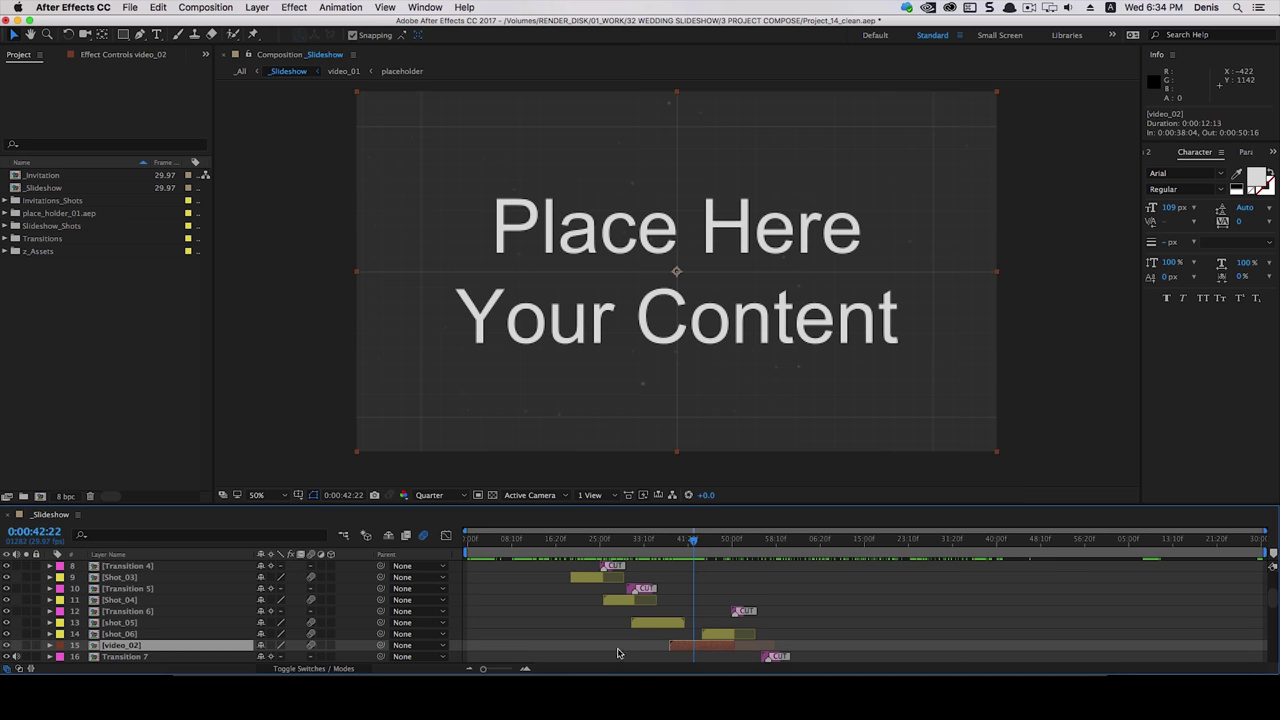
pyautogui.doubleClick(683, 648)
pyautogui.click(324, 645)
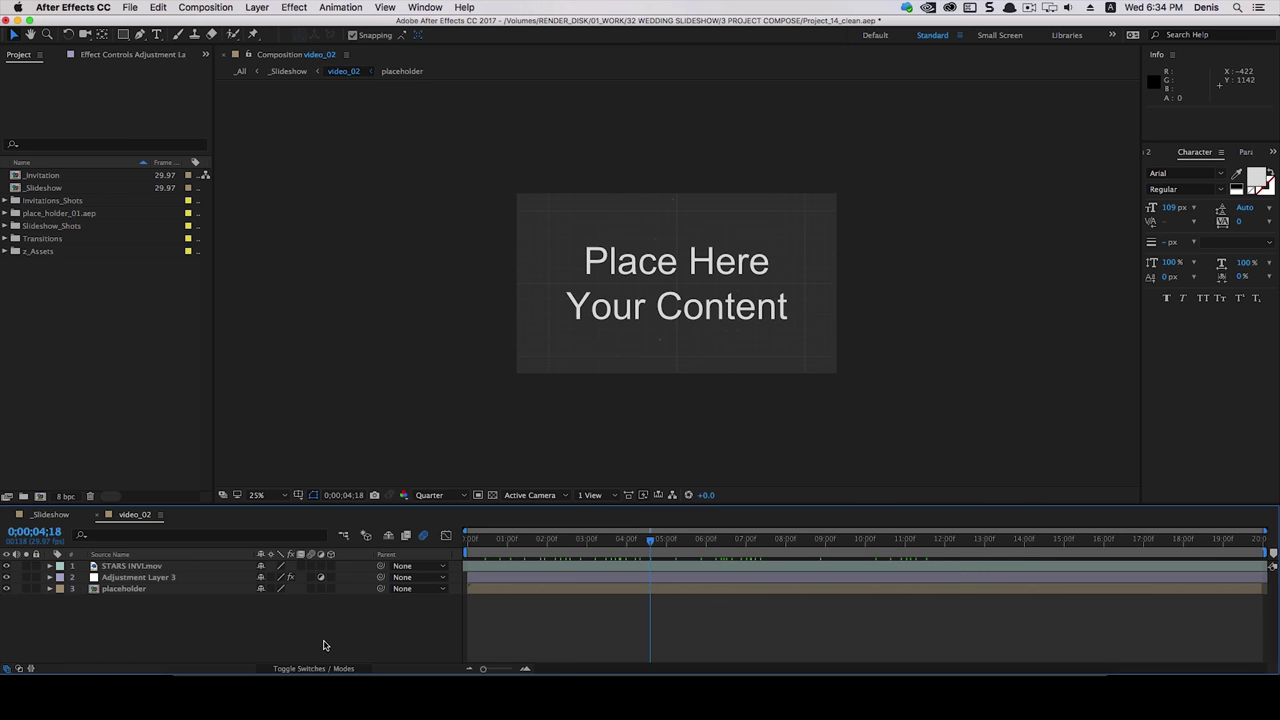
pyautogui.click(191, 695)
pyautogui.click(186, 270)
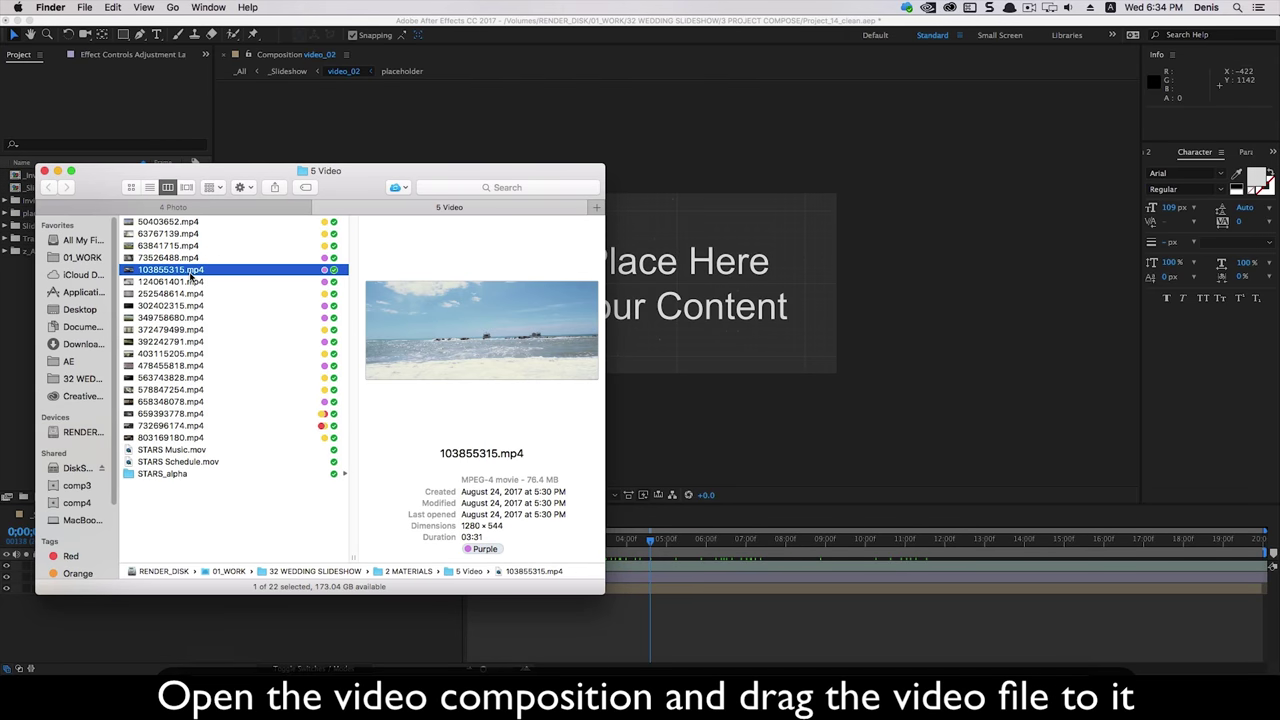
pyautogui.moveTo(191, 277); pyautogui.dragTo(144, 598)
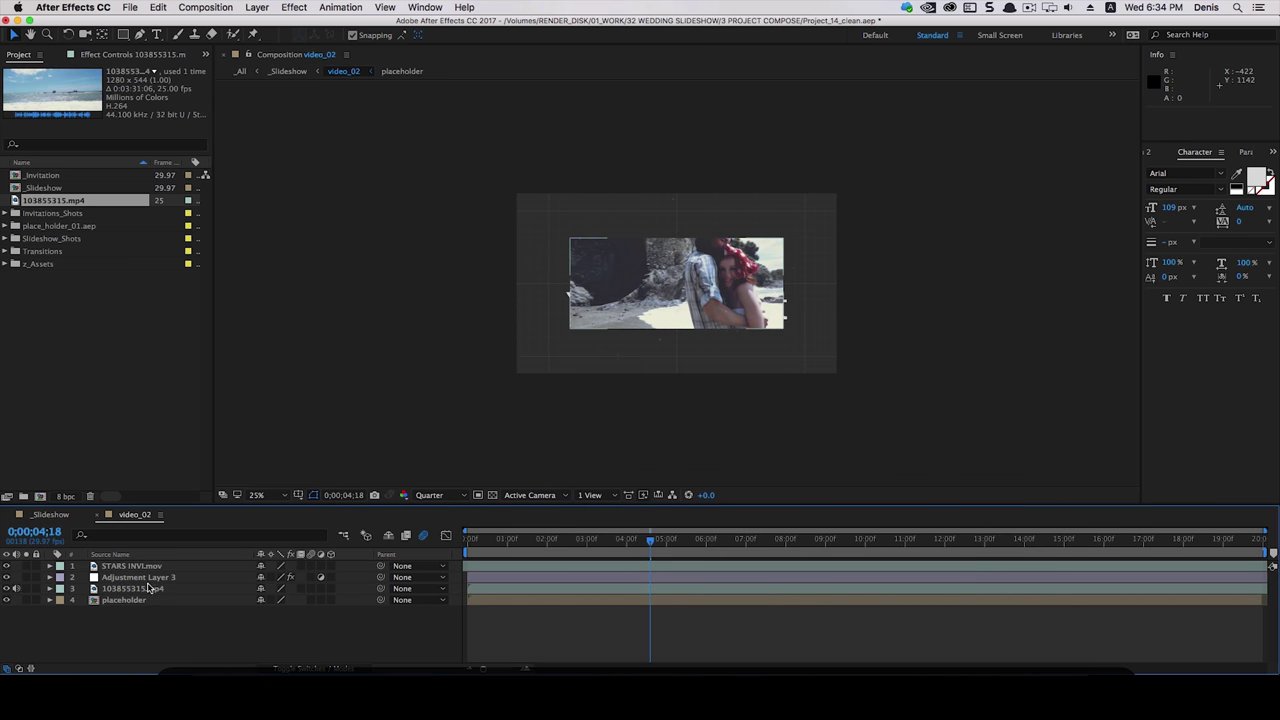
# Scale the 103855315.mp4 layer to 206% and check the clip in the _Slideshow composition up to 0:00:45:00.
pyautogui.press('s')
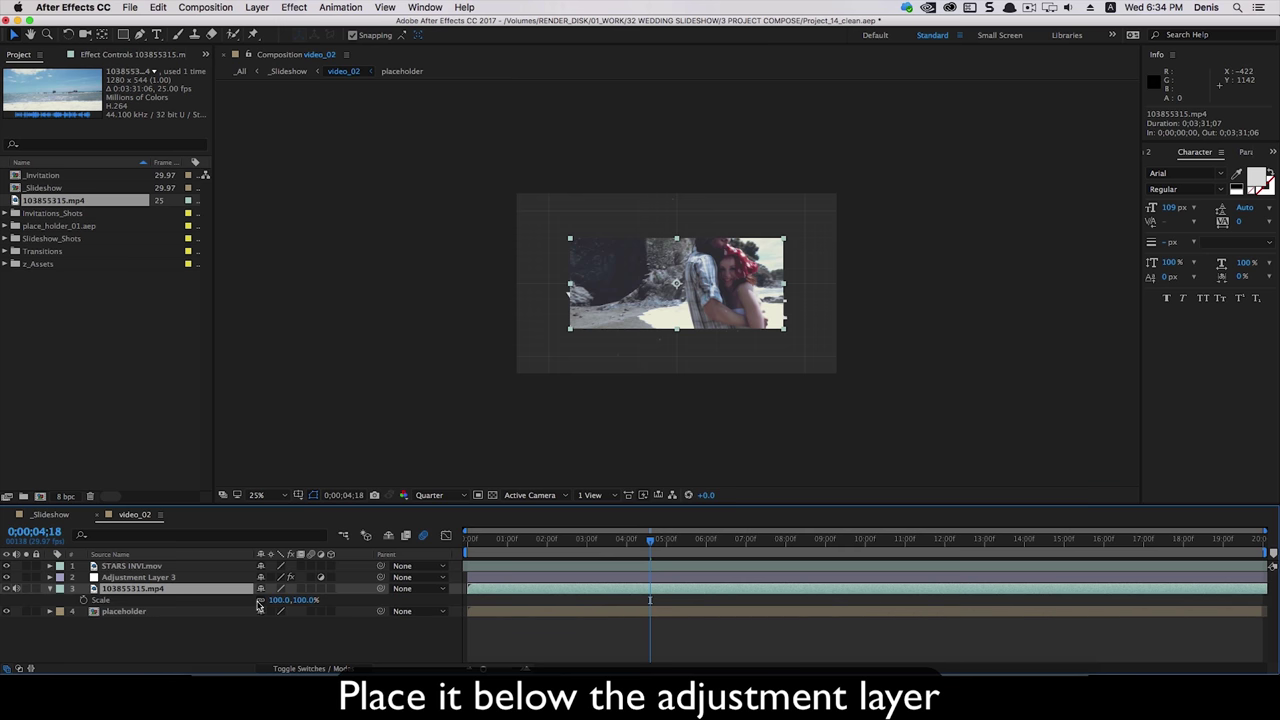
pyautogui.moveTo(300, 600); pyautogui.dragTo(368, 599)
pyautogui.press('Return')
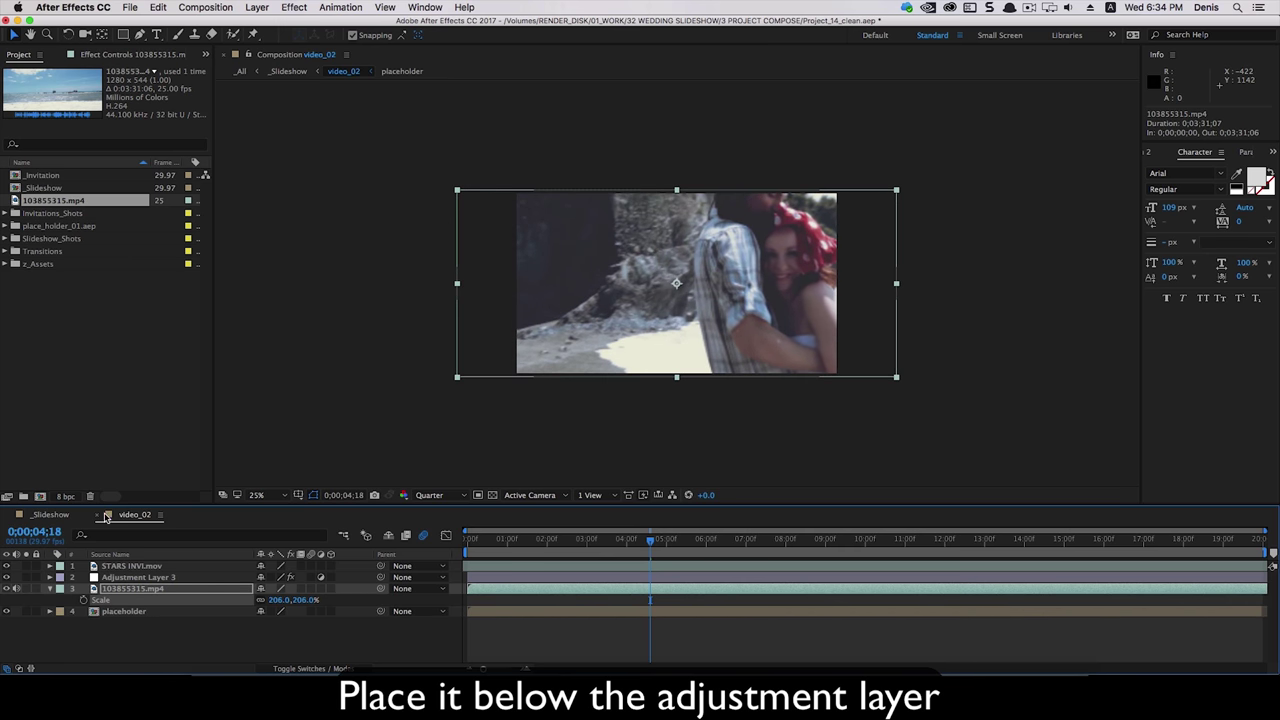
pyautogui.click(296, 71)
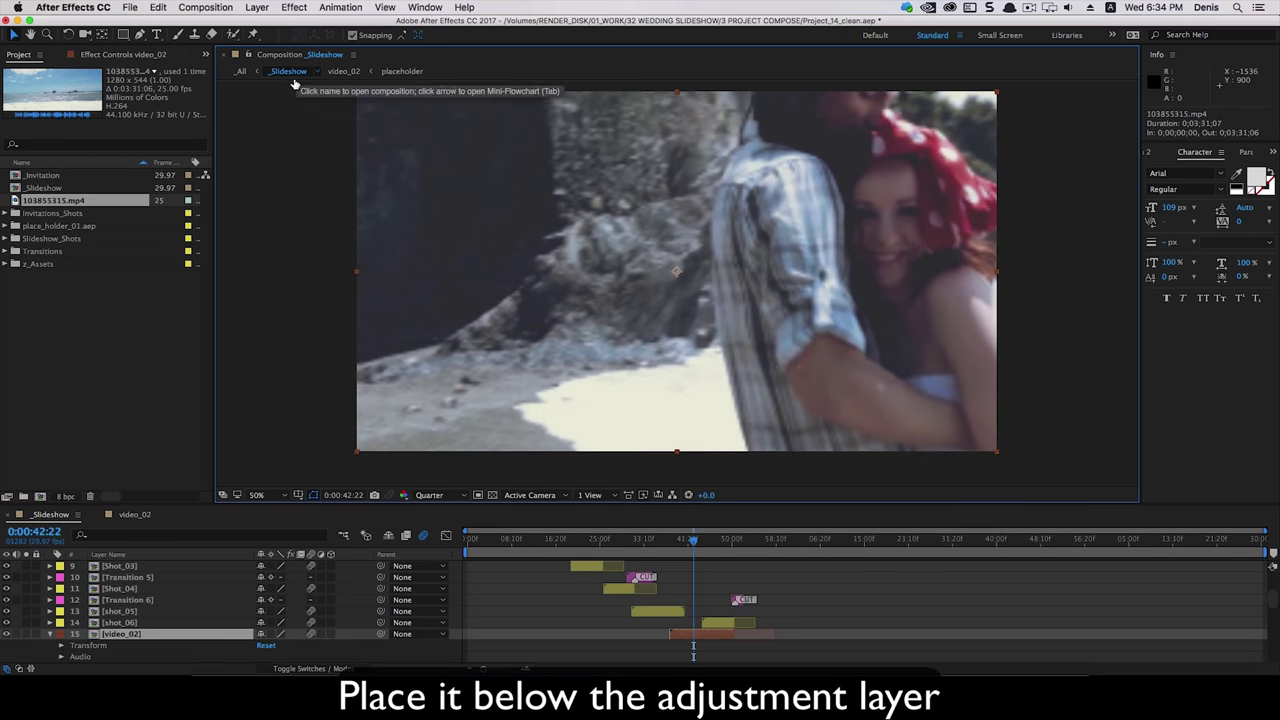
pyautogui.moveTo(690, 540)
pyautogui.mouseDown()
pyautogui.moveTo(726, 545)
pyautogui.moveTo(708, 551)
pyautogui.mouseUp()
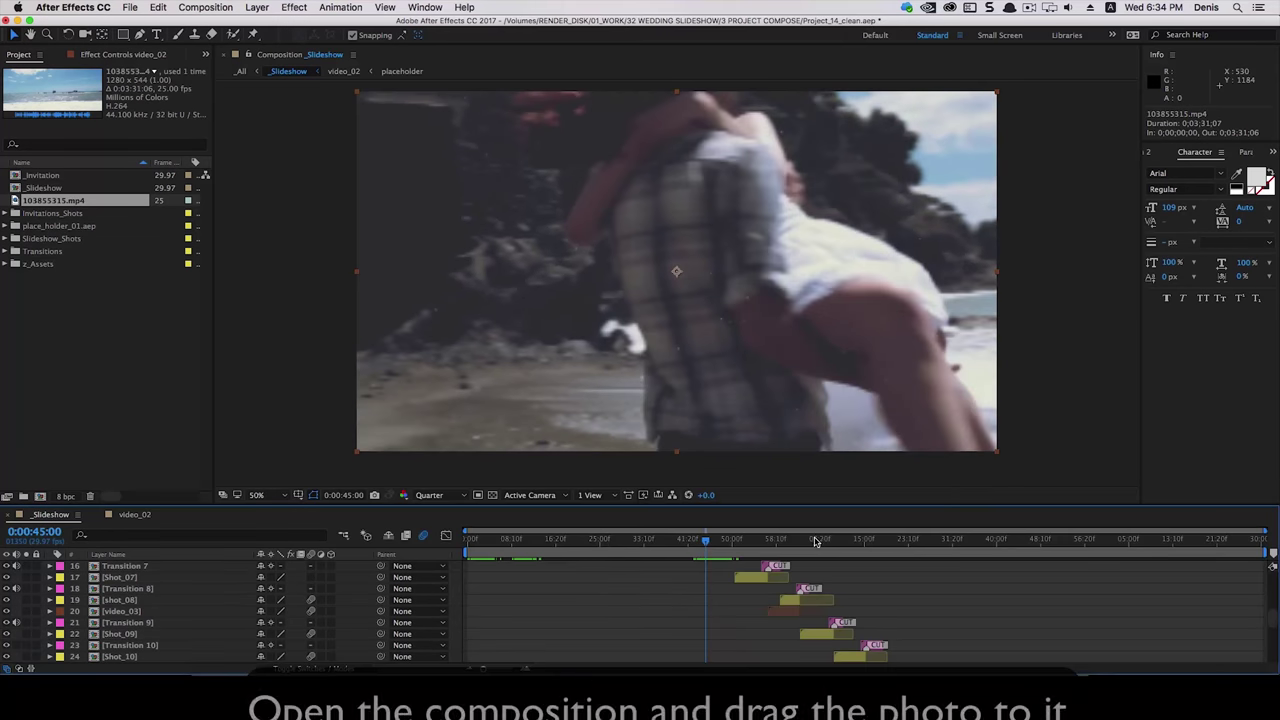
# Move the current time to 0:01:05:09 in _Slideshow, open Shot_09 and open the Photo composition inside it.
pyautogui.moveTo(708, 545); pyautogui.dragTo(813, 541)
pyautogui.doubleClick(820, 634)
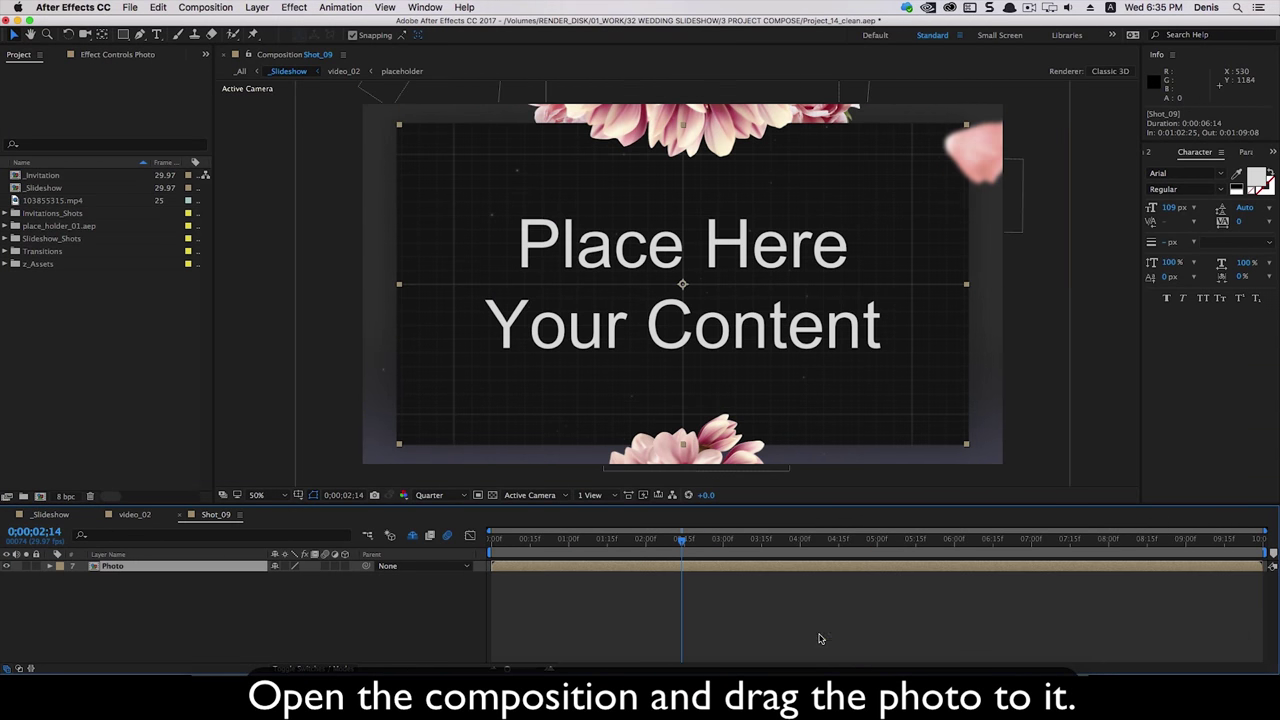
pyautogui.doubleClick(190, 567)
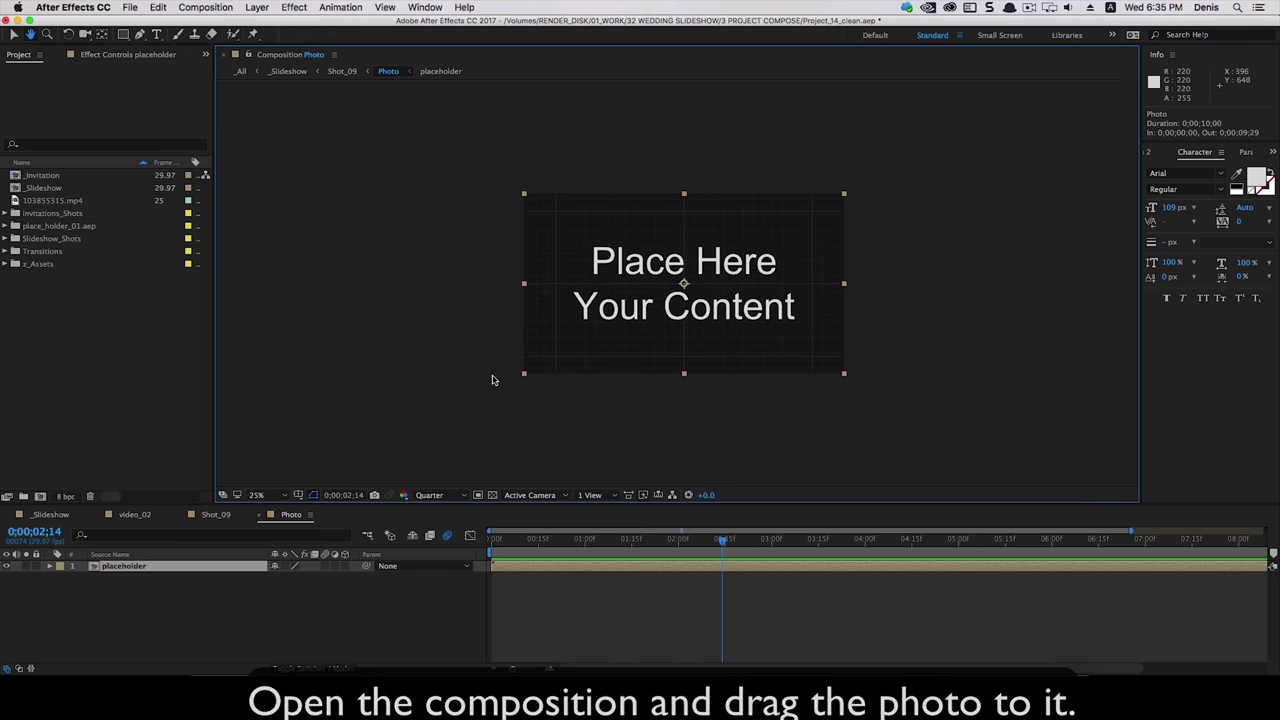
pyautogui.click(149, 591)
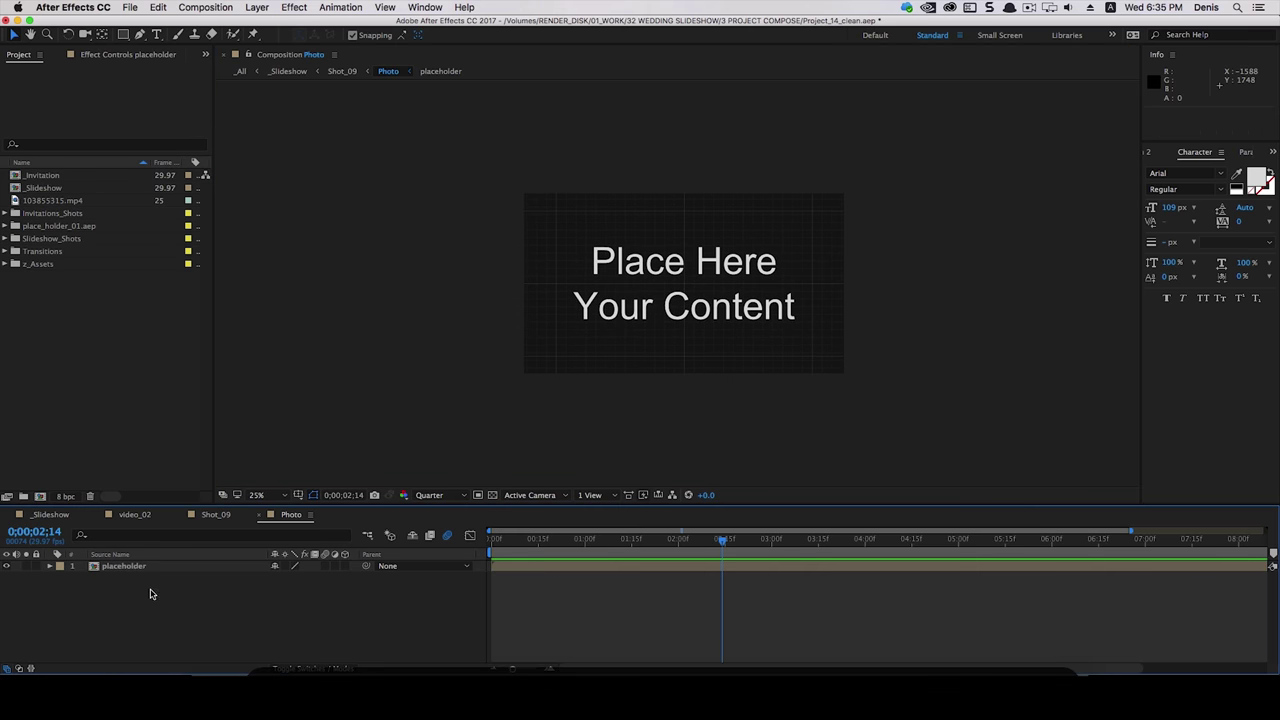
# Add 3018.jpg from the 4 Photo folder above the placeholder in the Photo composition and scale it to 60%.
pyautogui.click(211, 700)
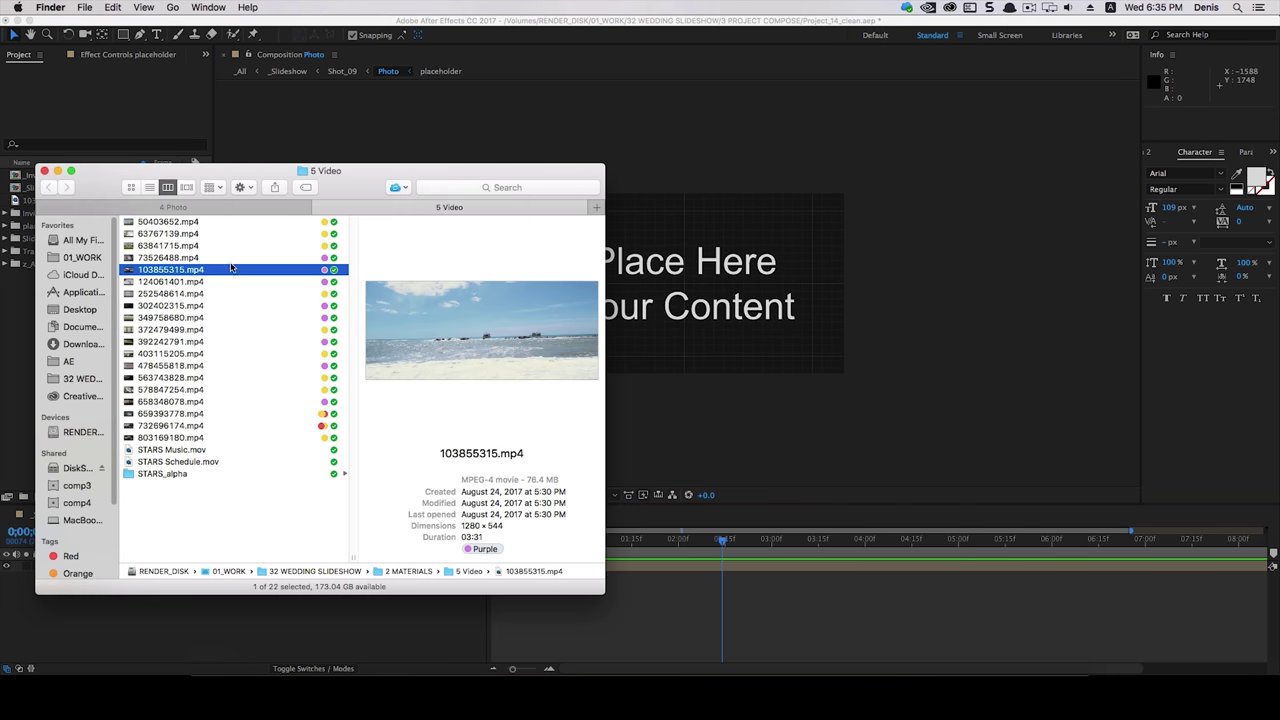
pyautogui.click(180, 207)
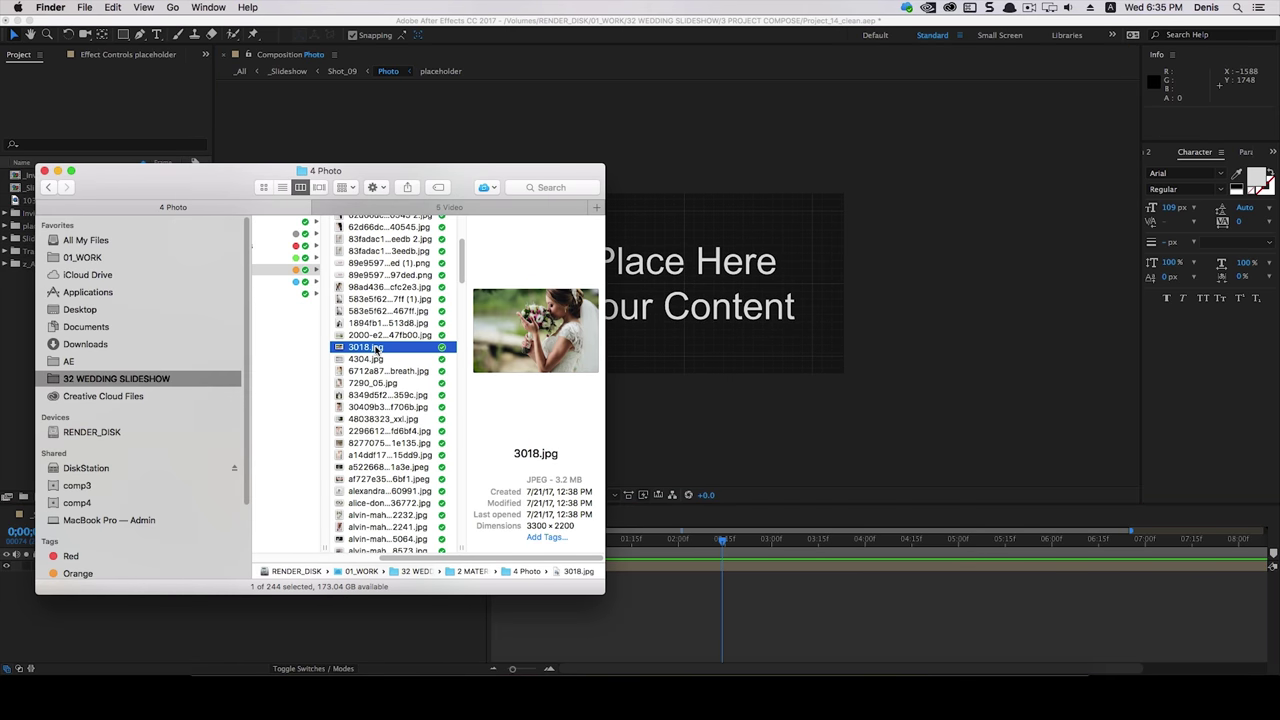
pyautogui.moveTo(376, 348); pyautogui.dragTo(245, 560)
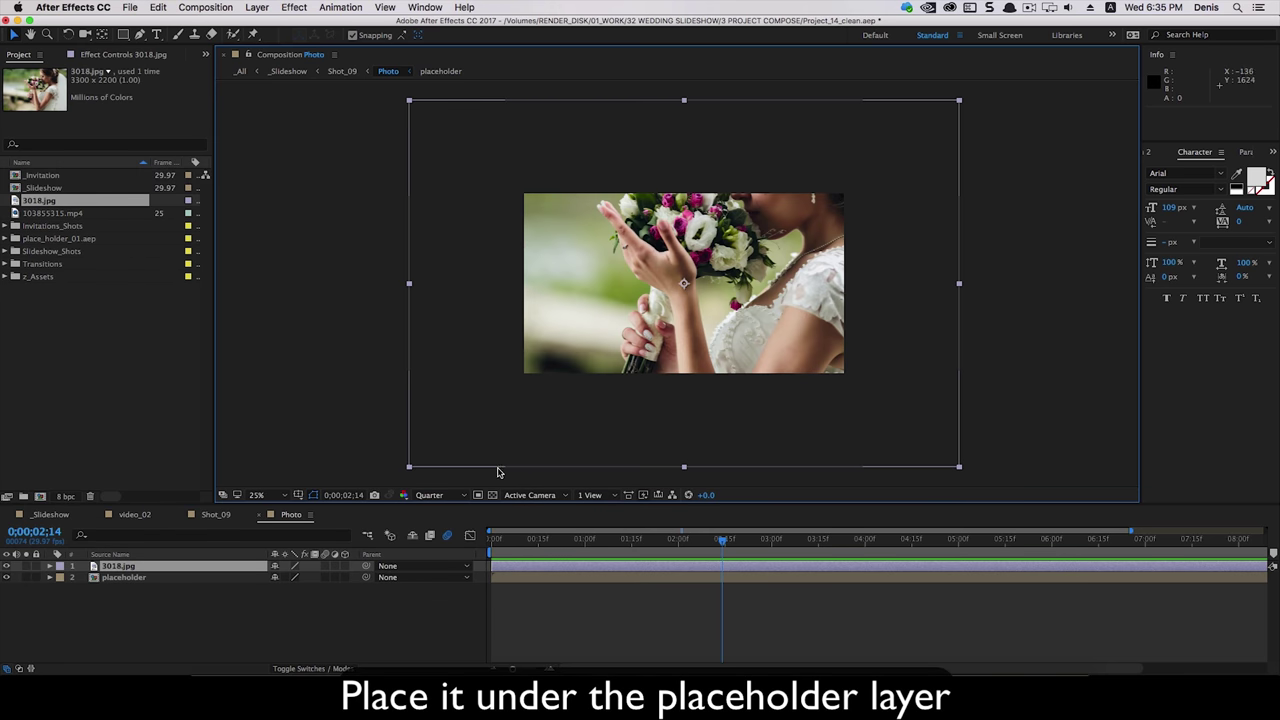
pyautogui.press('s')
pyautogui.moveTo(315, 578); pyautogui.dragTo(285, 578)
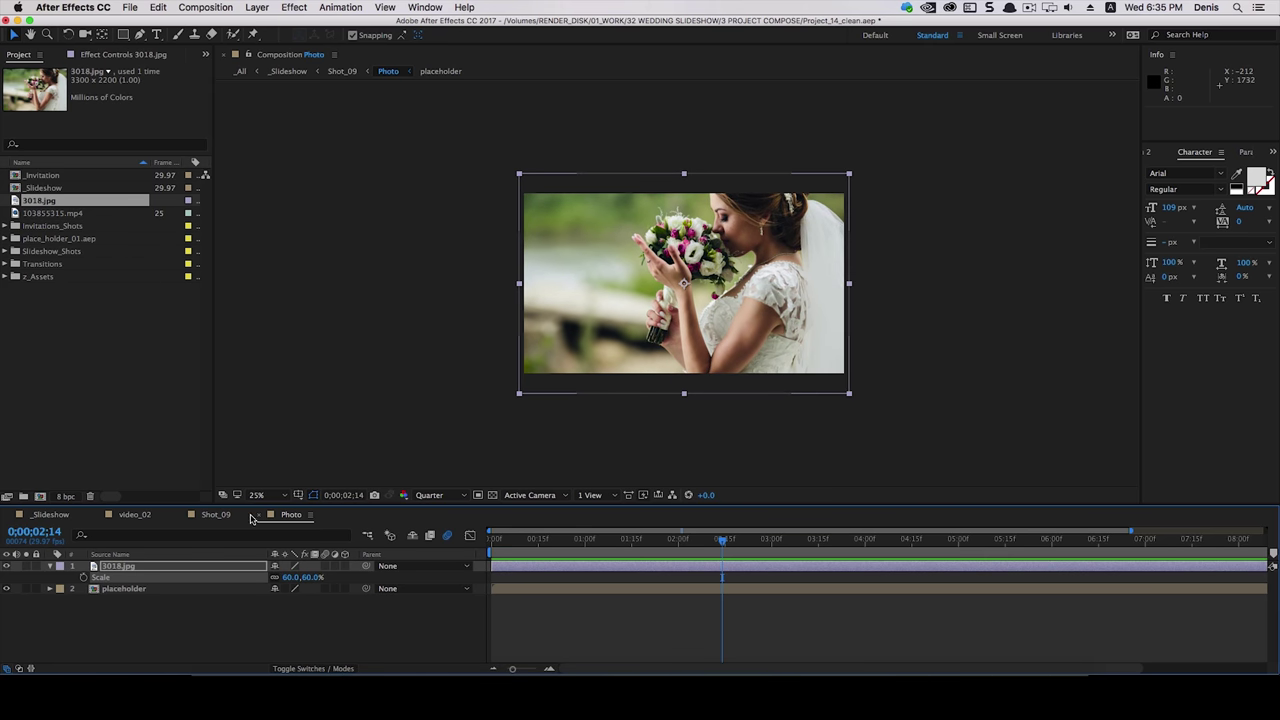
# Check the inserted photo in Shot_09 and scrub through the shot in the _Slideshow composition.
pyautogui.click(332, 74)
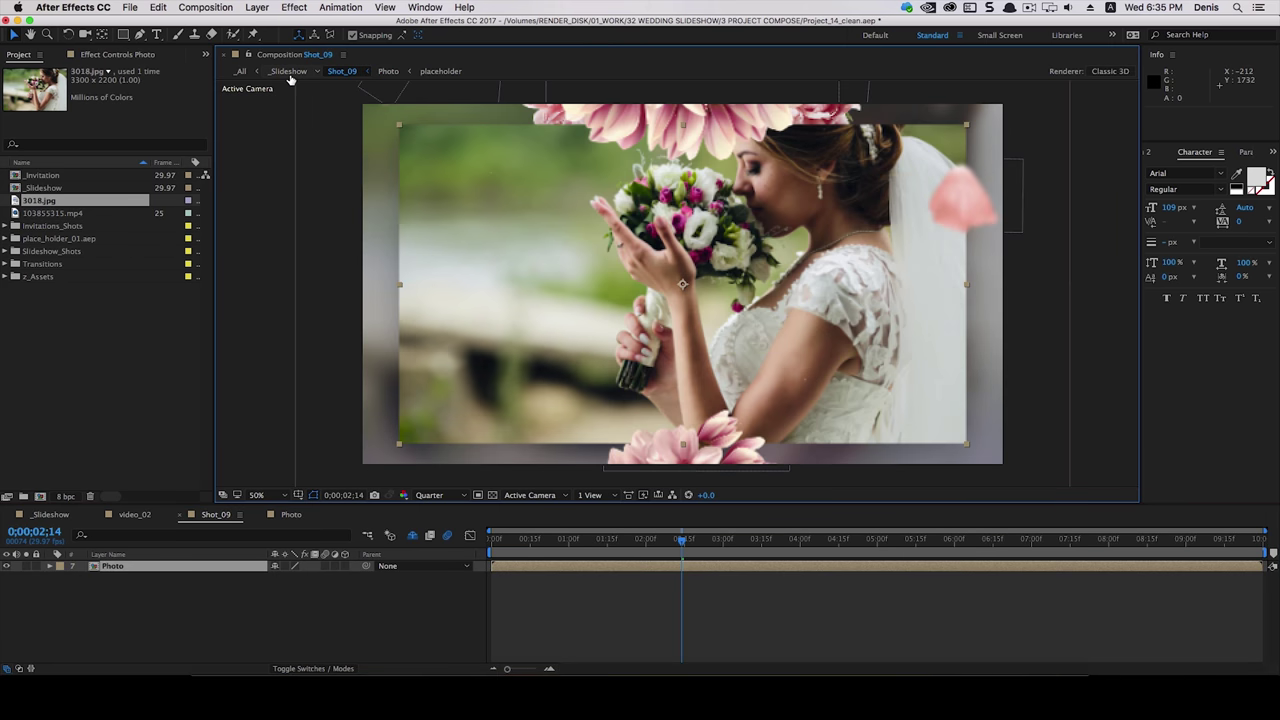
pyautogui.click(289, 72)
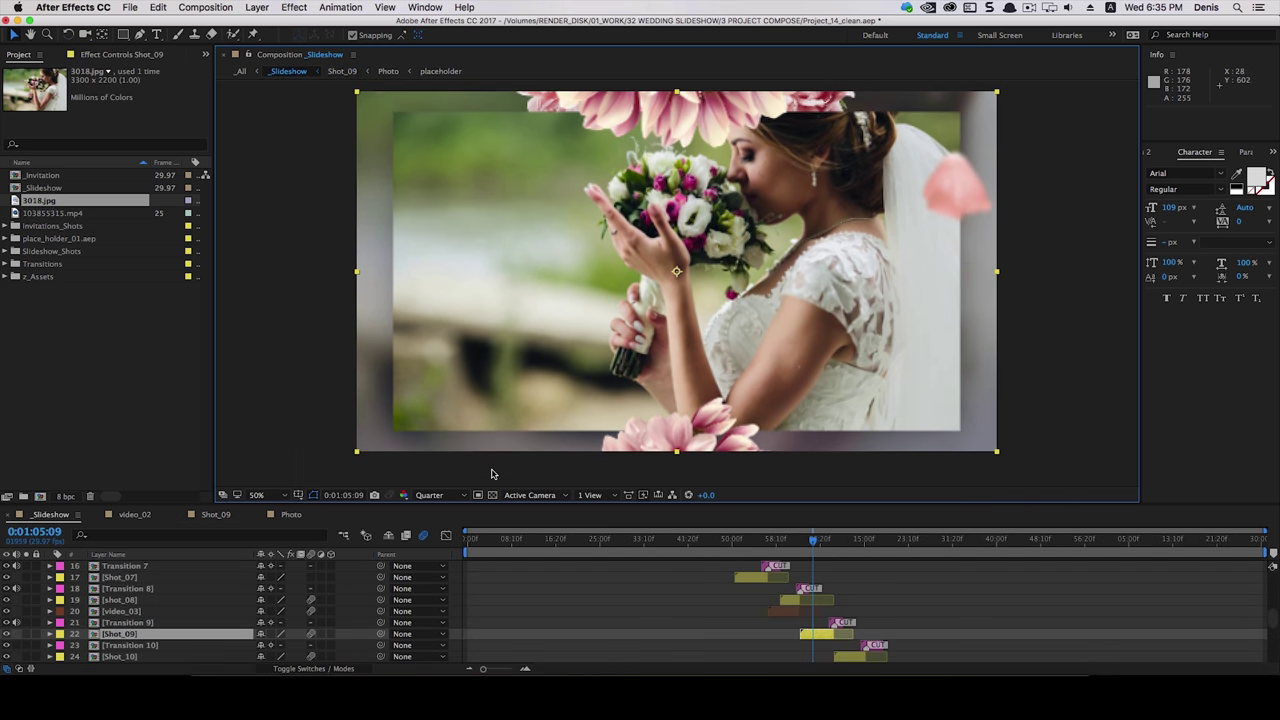
pyautogui.moveTo(807, 545); pyautogui.dragTo(827, 547)
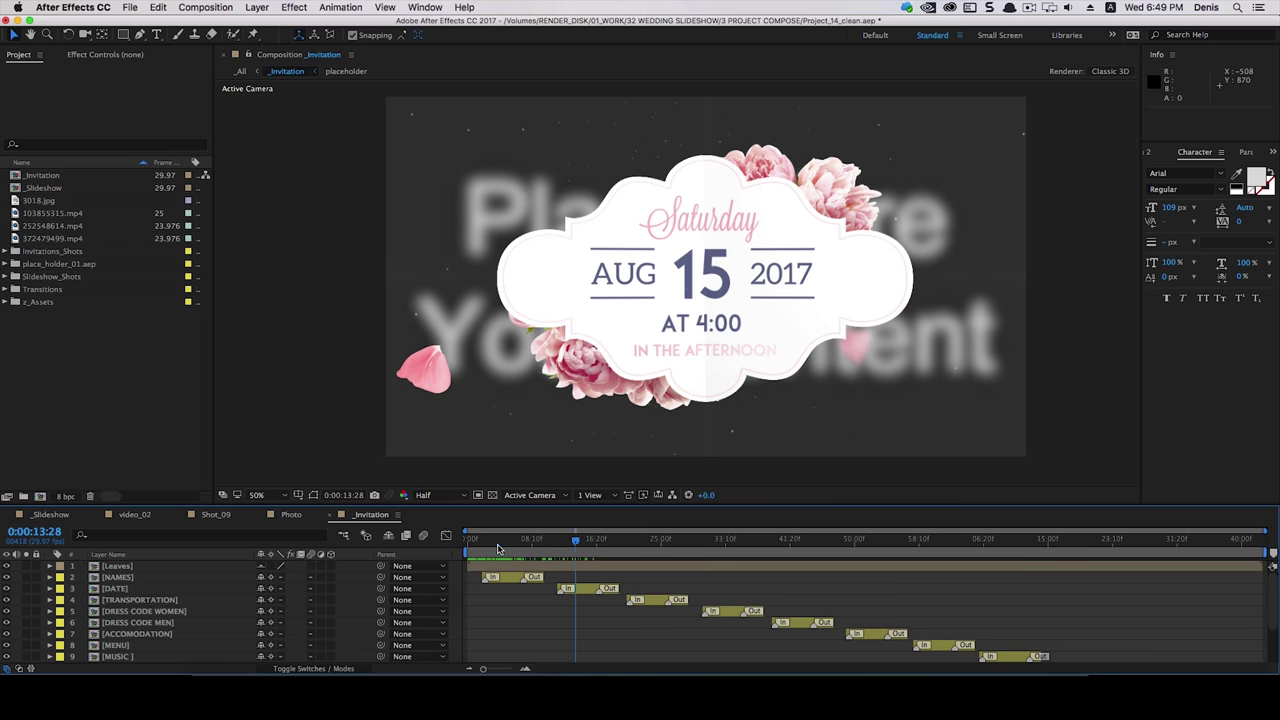
# Move to 0:00:04:12 in _Invitation and add 252548614.mp4 from the 5 Video folder between STARS INVI.mov and the placeholder.
pyautogui.moveTo(498, 548); pyautogui.dragTo(505, 557)
pyautogui.press('super+Tab')
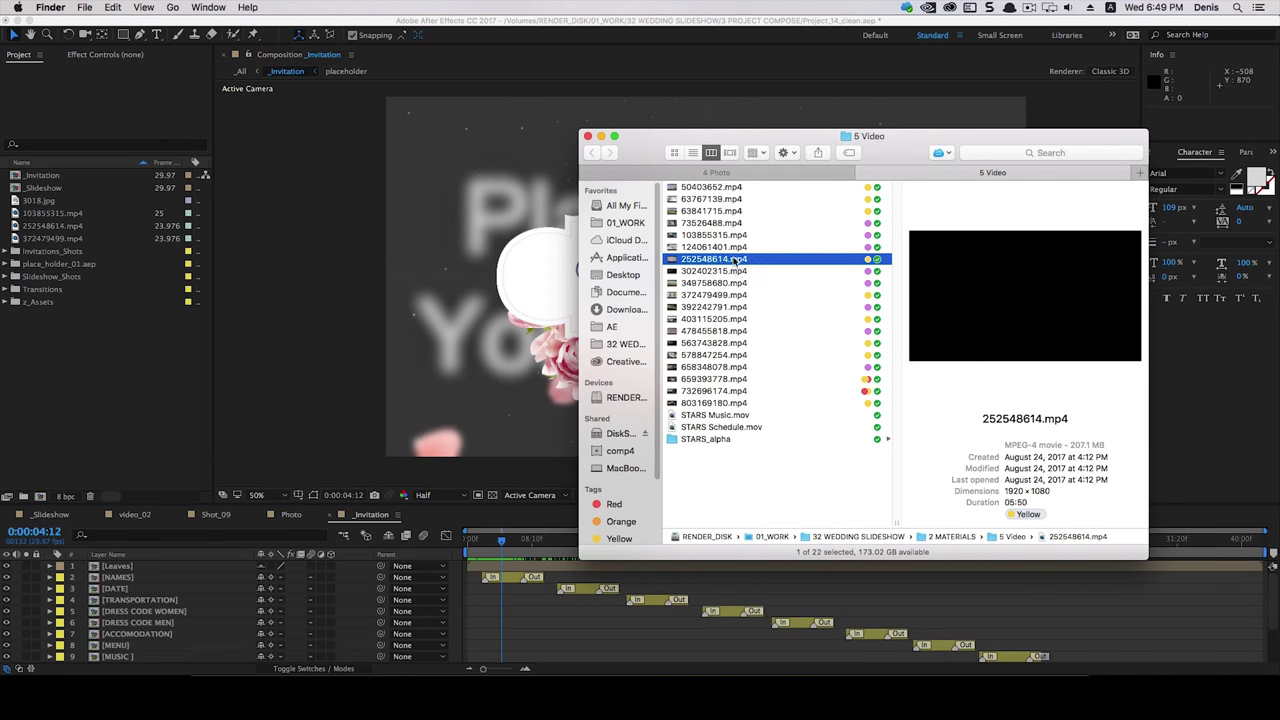
pyautogui.moveTo(737, 260); pyautogui.dragTo(147, 660)
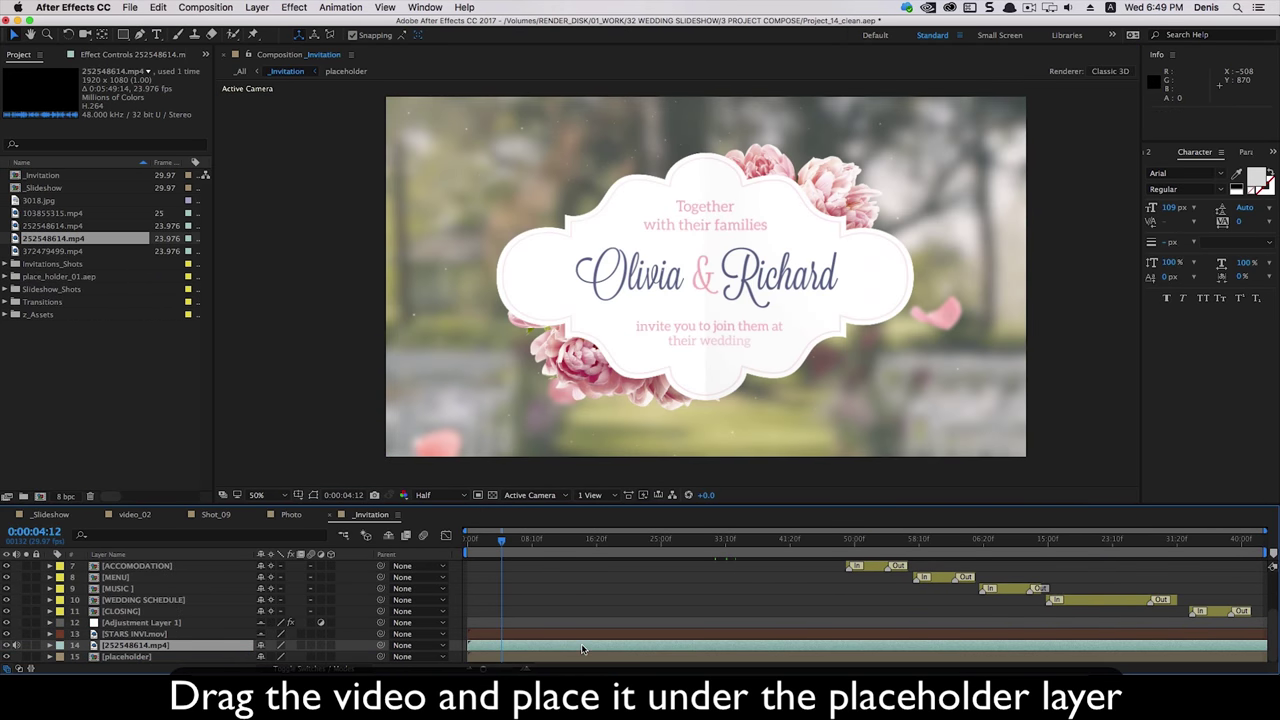
# Shift the 252548614.mp4 layer earlier so it starts at -0:00:46:03 and preview the _Invitation composition from the beginning.
pyautogui.moveTo(582, 650); pyautogui.dragTo(505, 655)
pyautogui.press('Home')
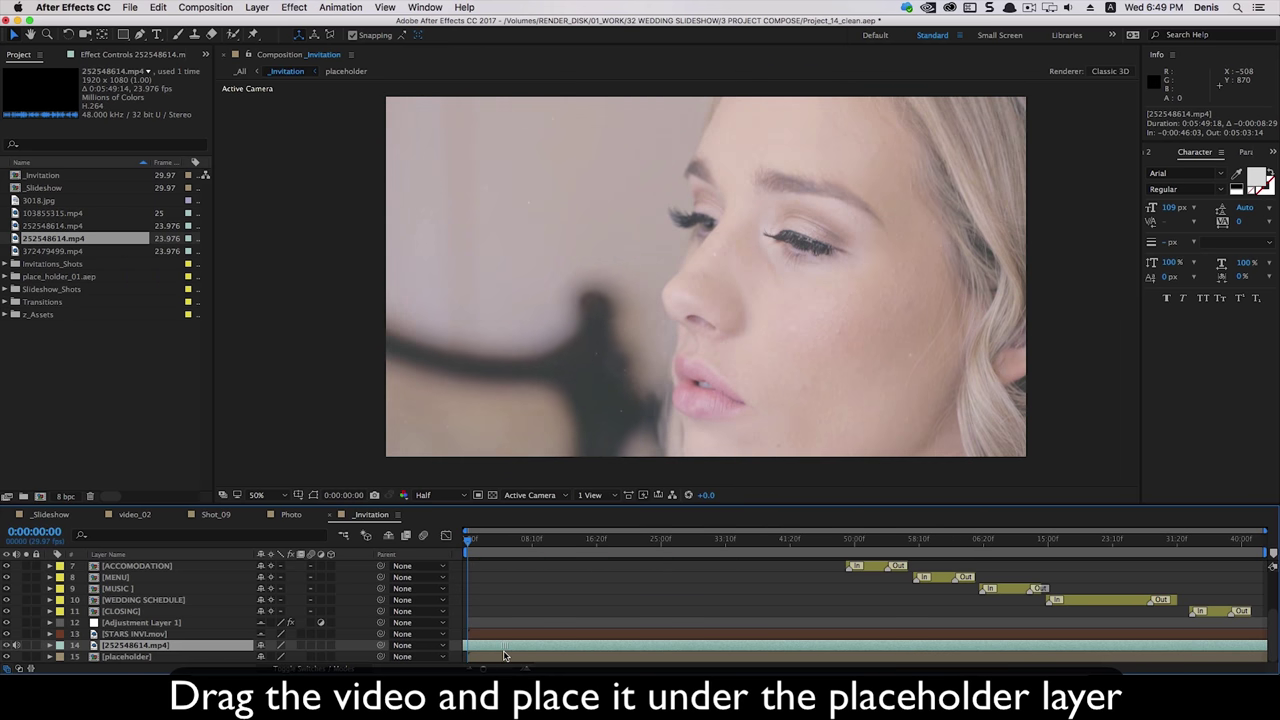
pyautogui.press('space')
pyautogui.scroll(1, 450, 600)
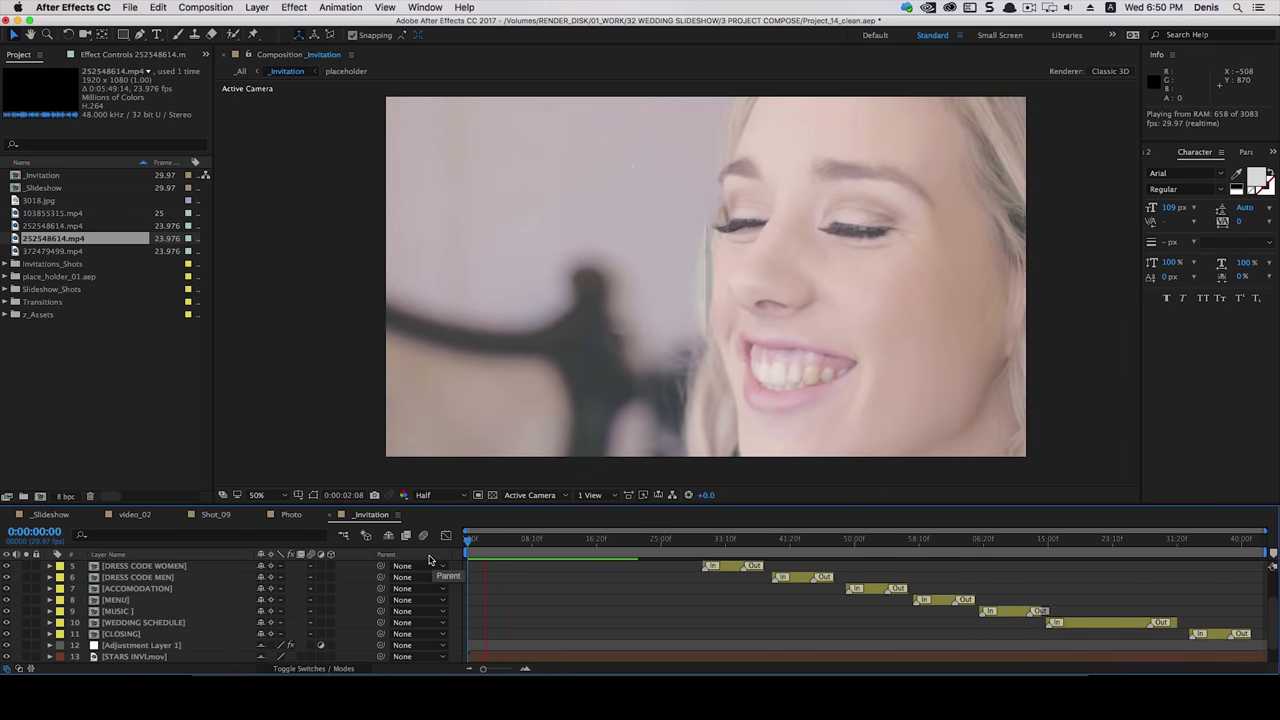